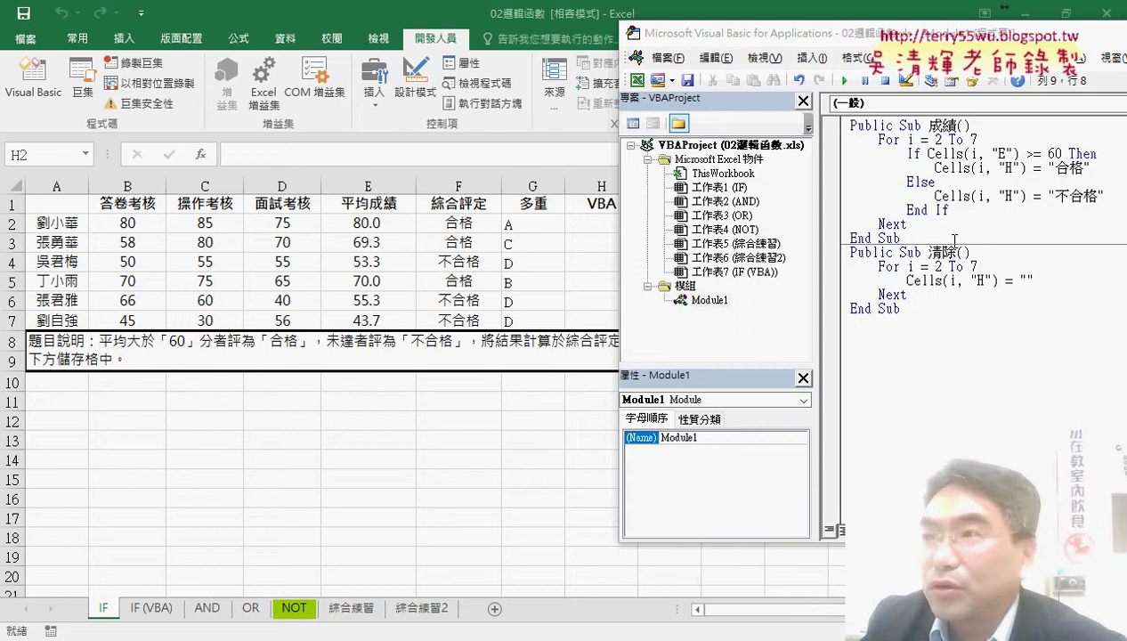
Inspect the 成績 sub's hard-coded loop limit 7 in For i = 2 To 7, then return to the worksheet.
click(904, 125)
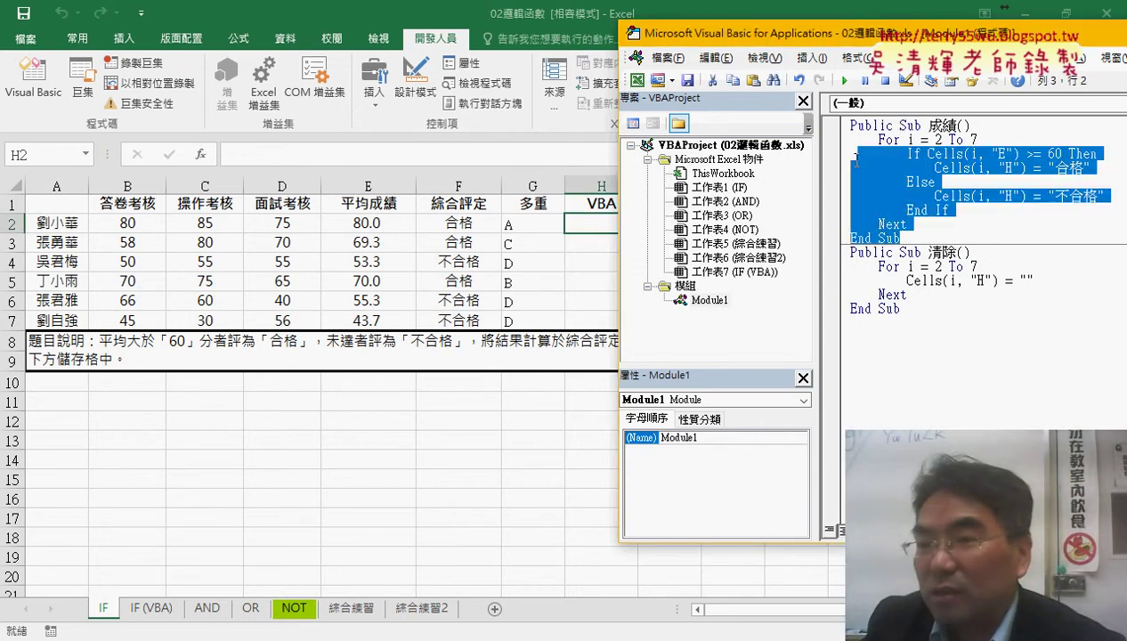
drag(909, 238, 850, 125)
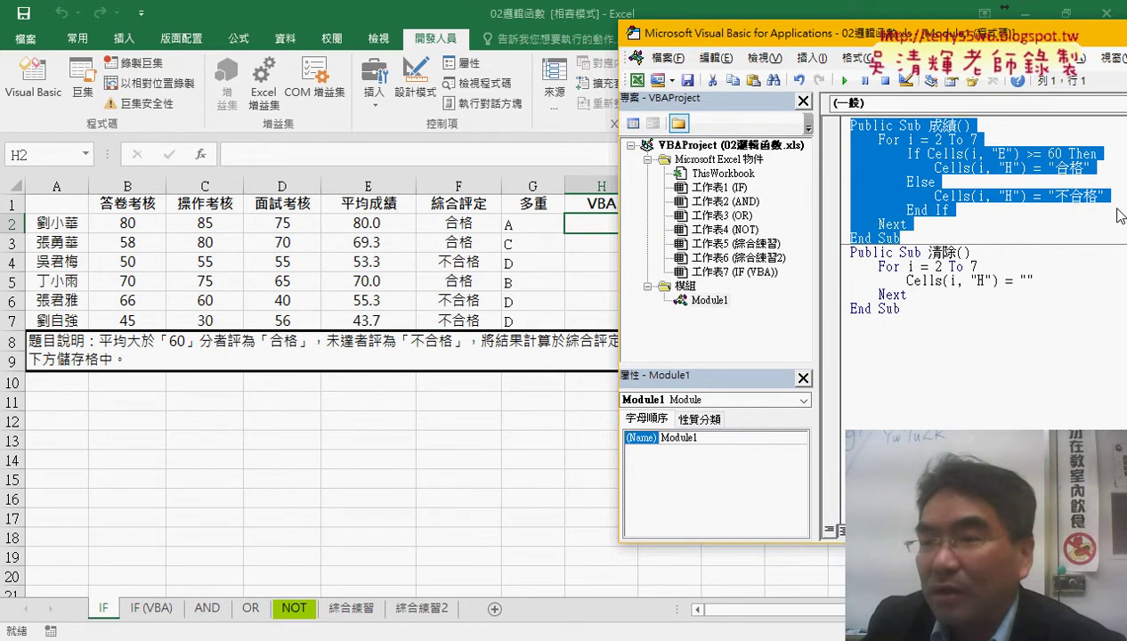
click(1034, 229)
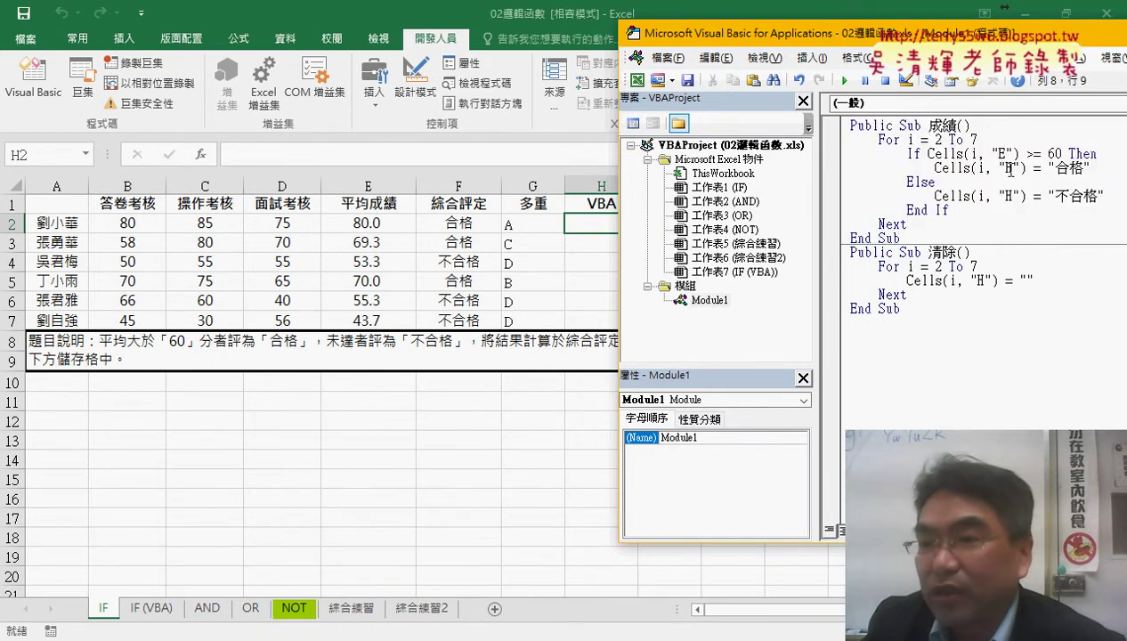
double_click(974, 140)
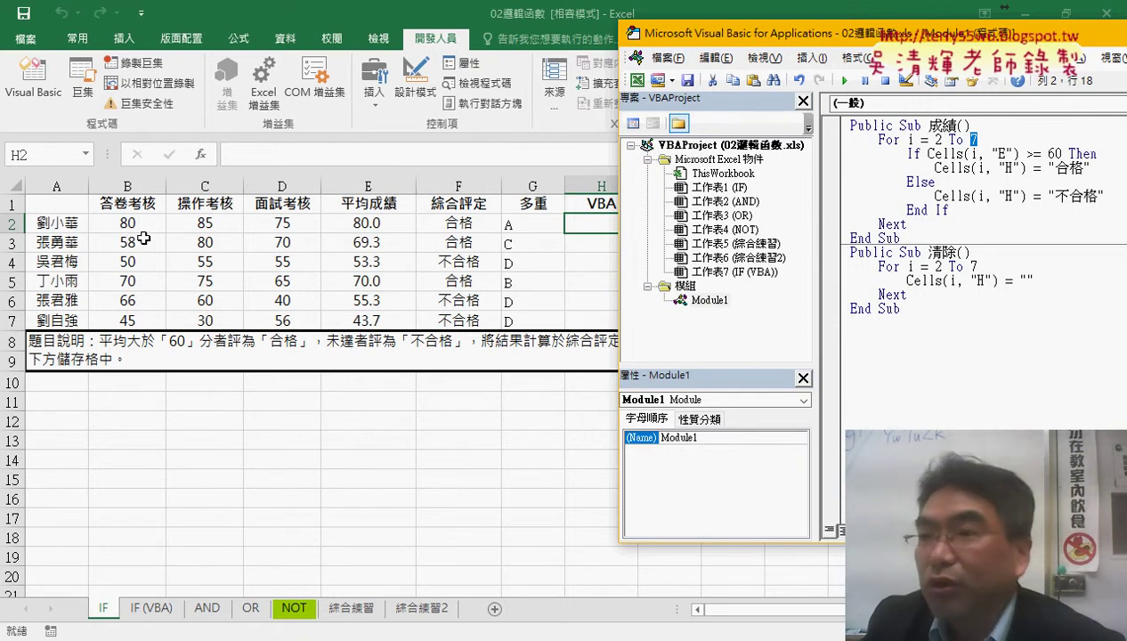
click(57, 224)
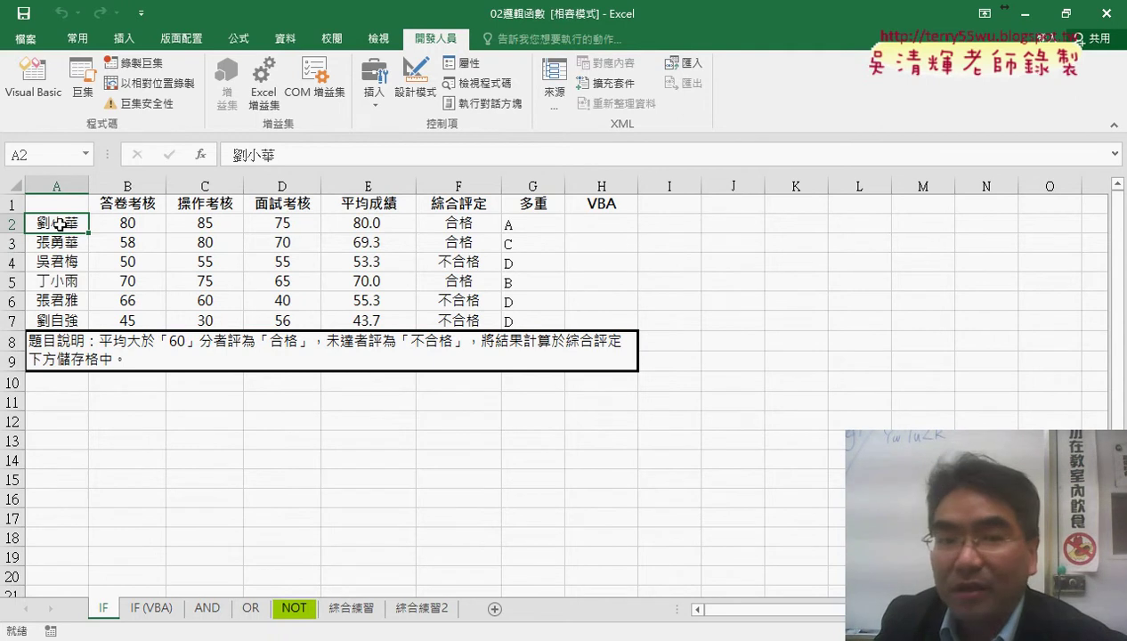
Insert blank cells above the explanatory note, then delete the extra blank row 9.
key(ctrl+Down)
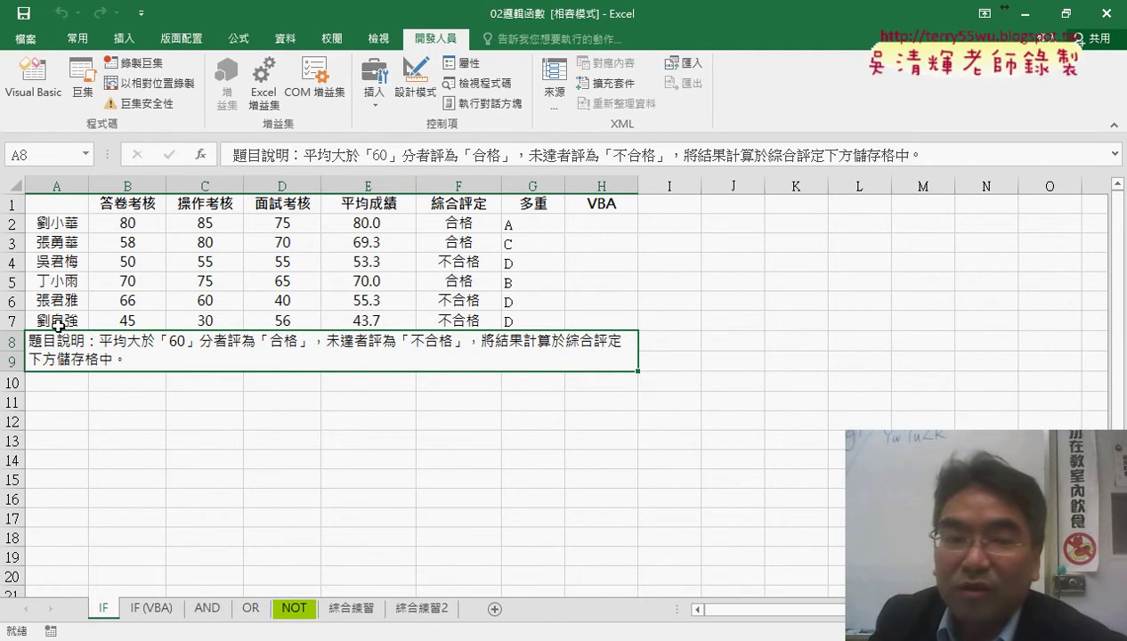
click(7, 341)
click(36, 339)
right_click(36, 339)
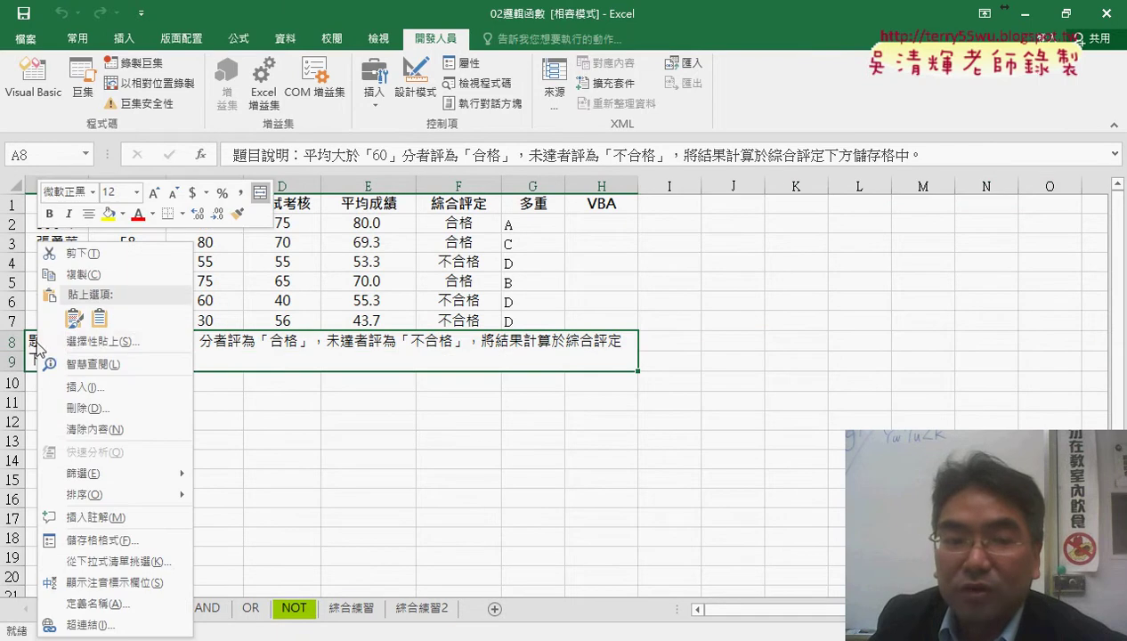
click(63, 385)
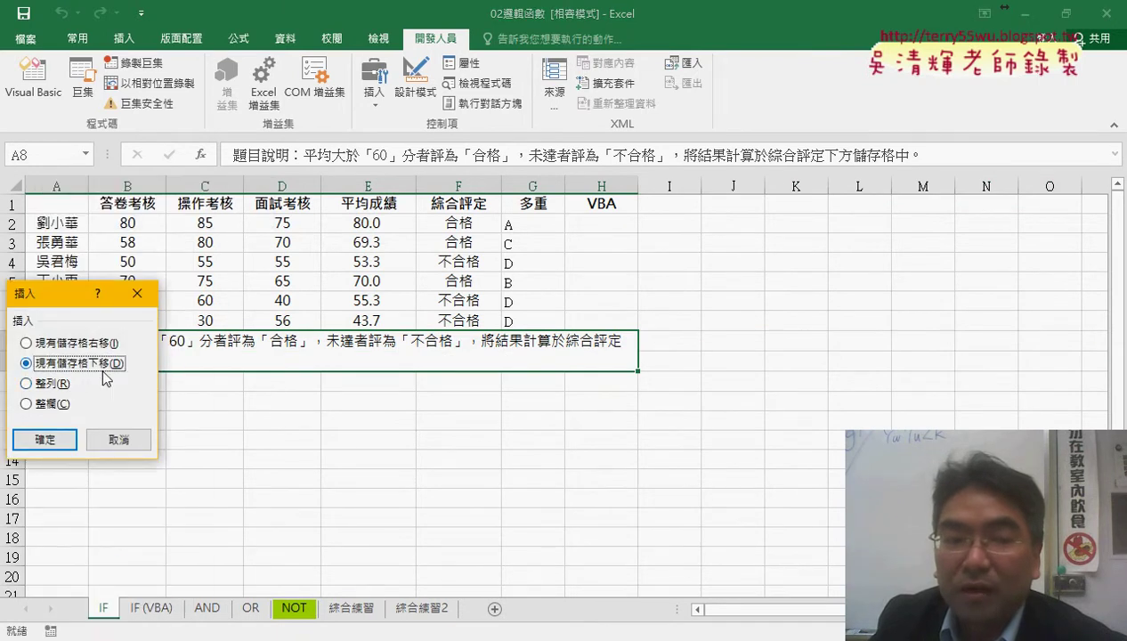
click(49, 439)
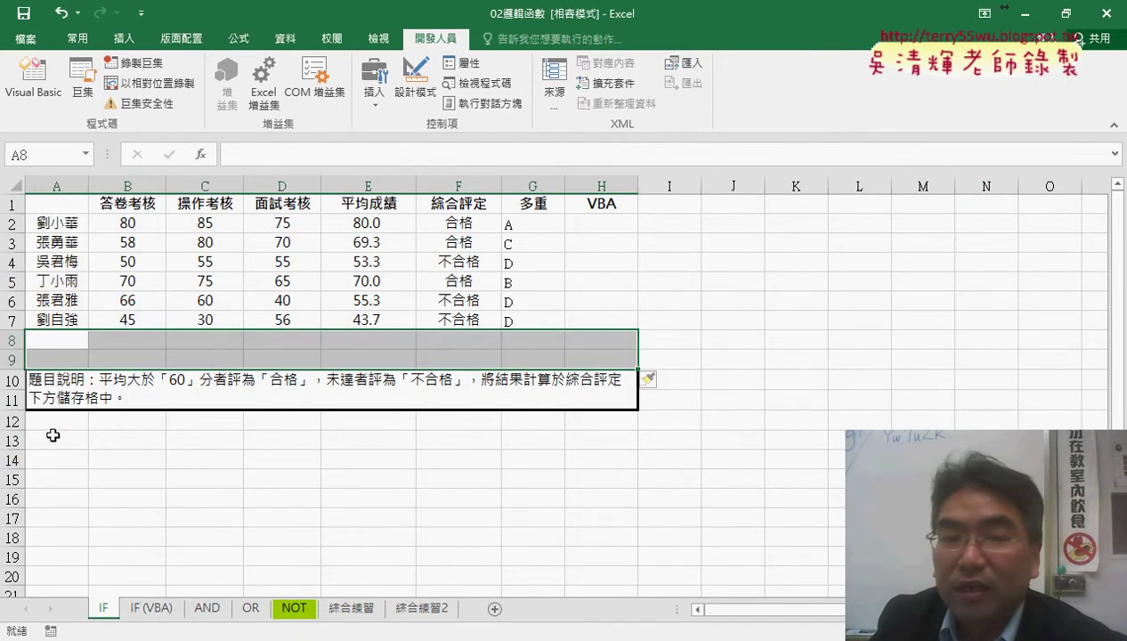
click(14, 360)
right_click(105, 359)
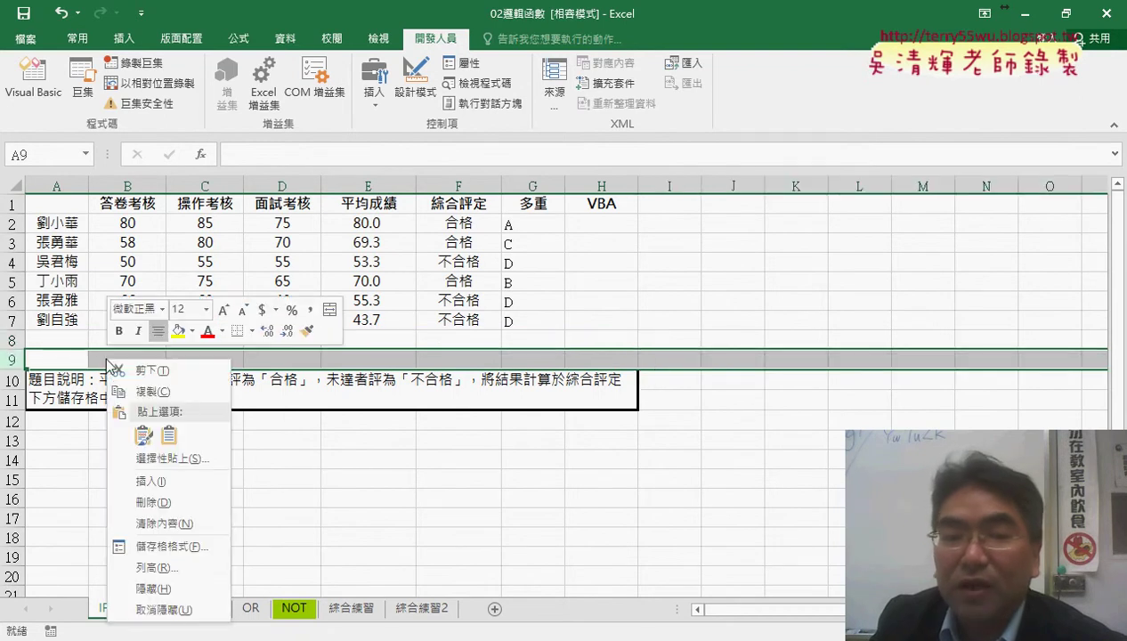
click(153, 502)
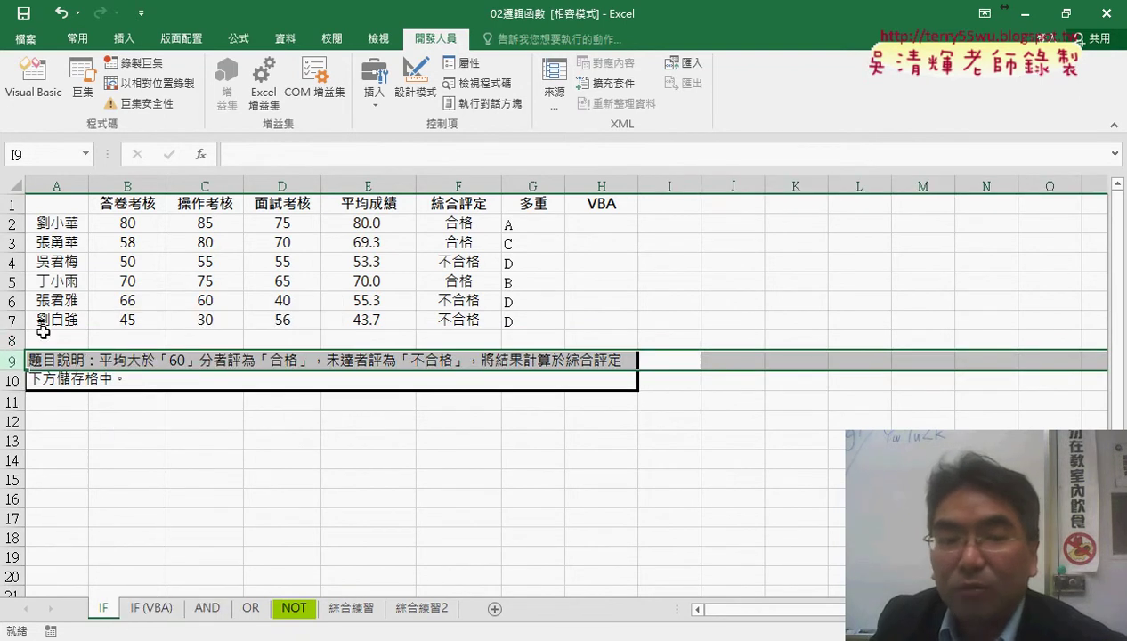
click(9, 342)
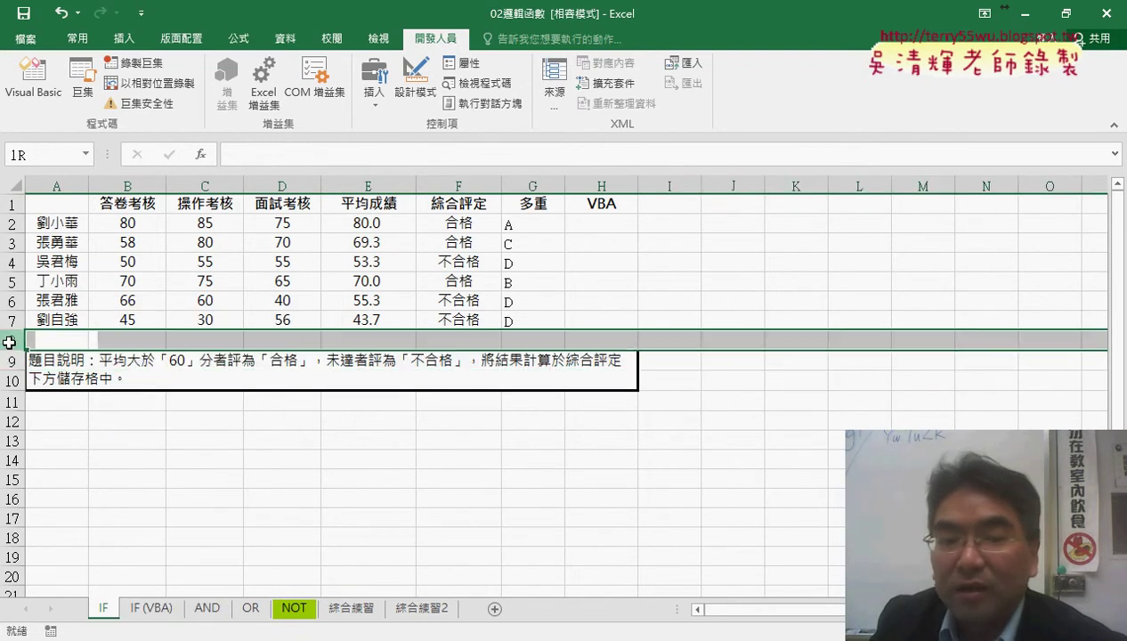
Delete rows 9–10 holding the note below the last data row.
click(55, 226)
key(ctrl+Down)
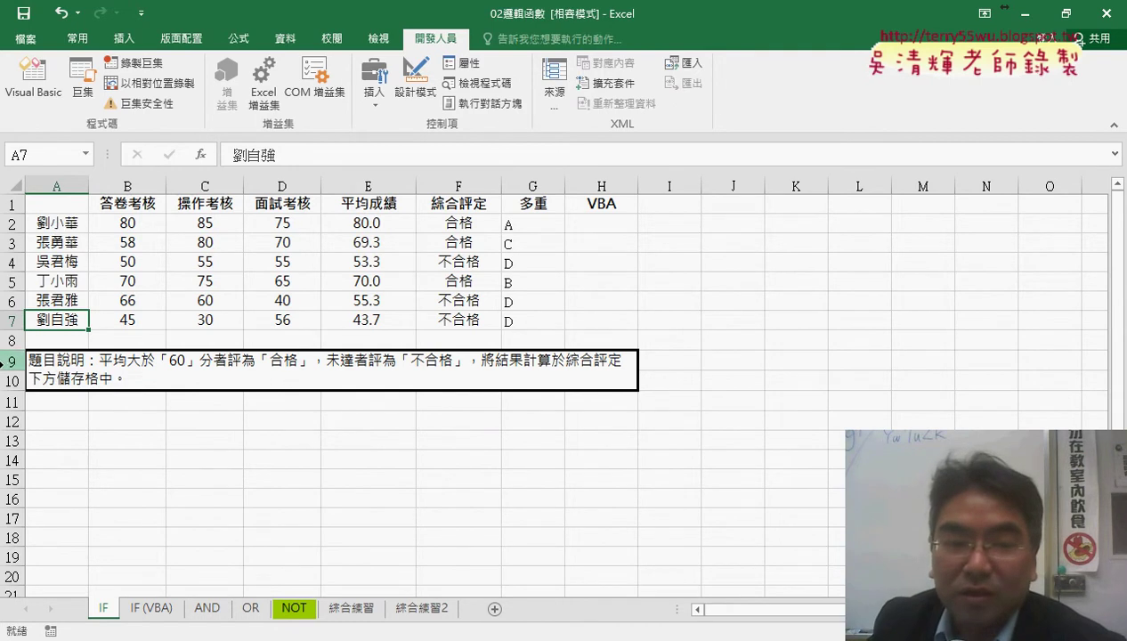
drag(12, 360, 12, 380)
right_click(214, 373)
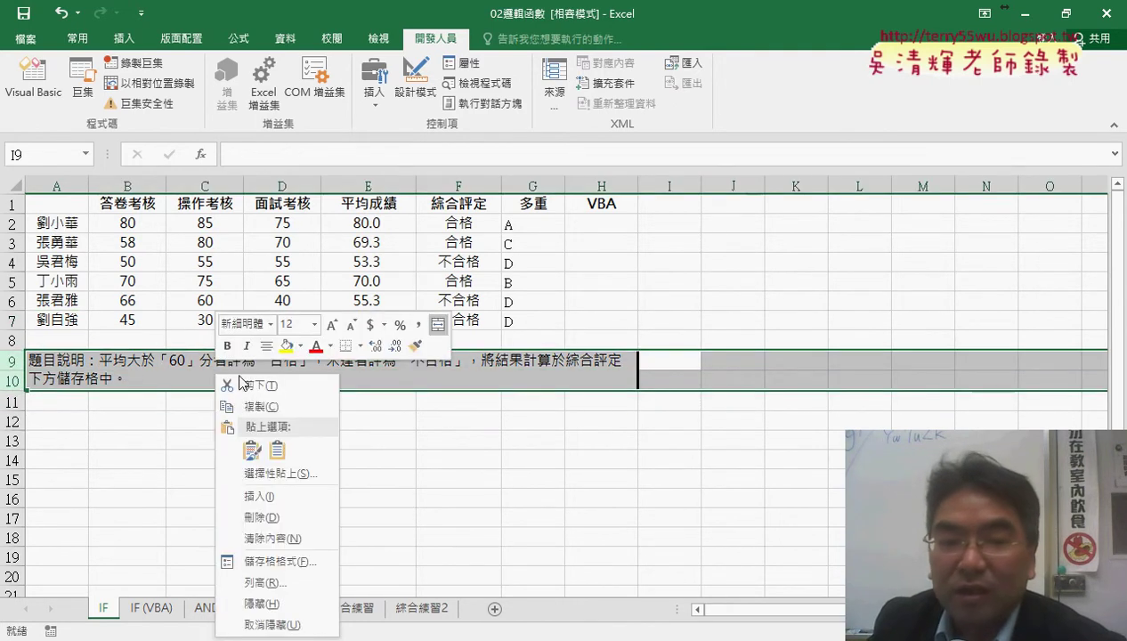
click(271, 515)
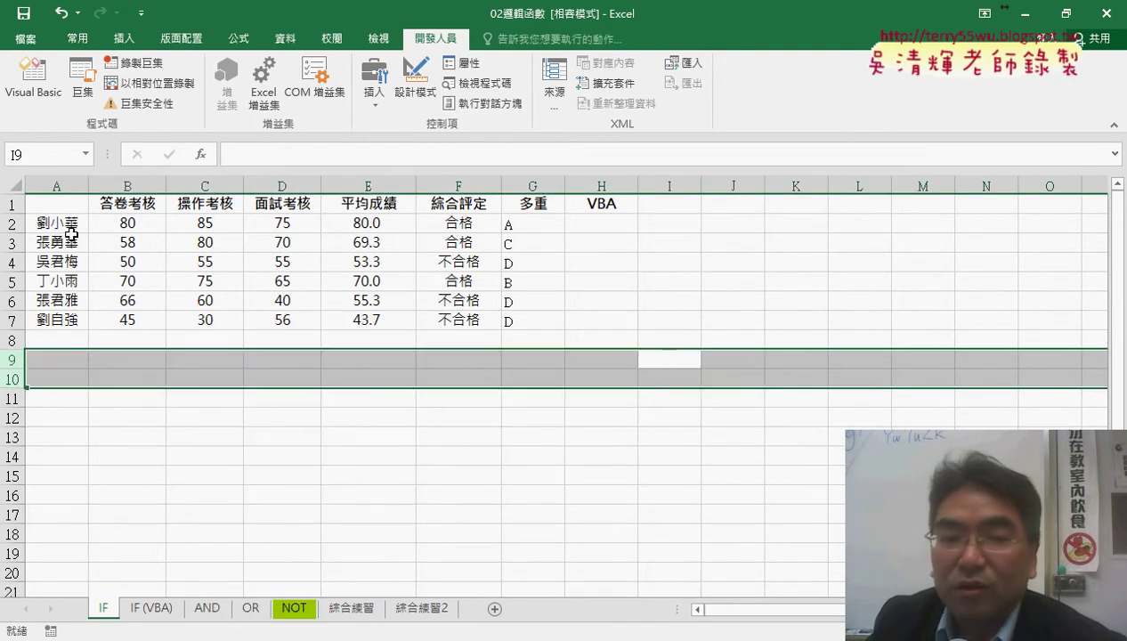
click(67, 225)
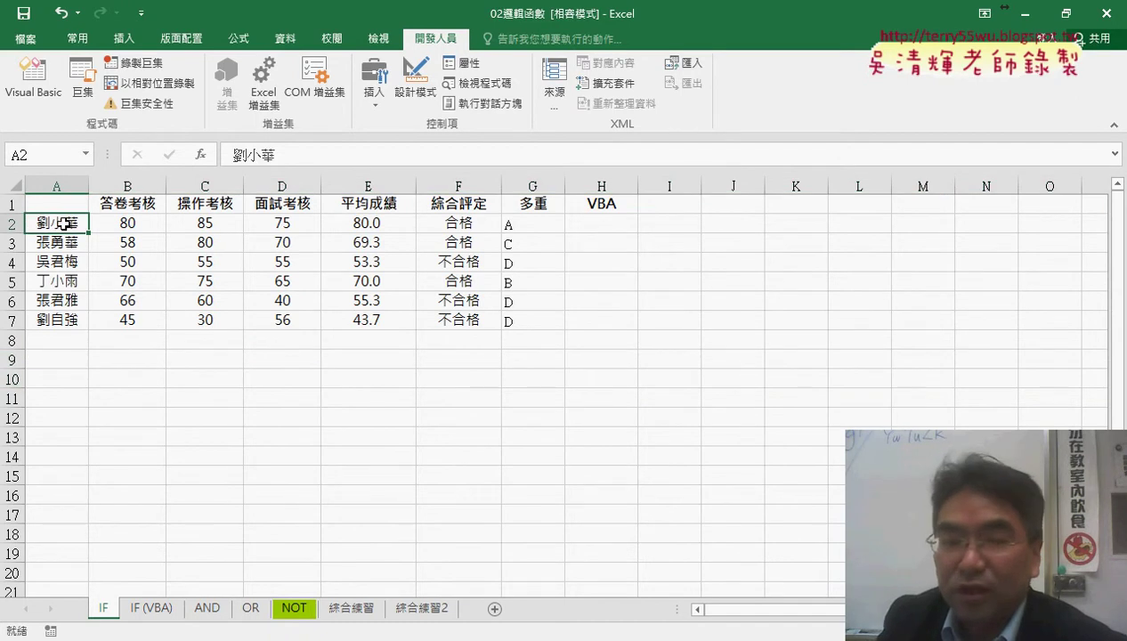
key(ctrl+Down)
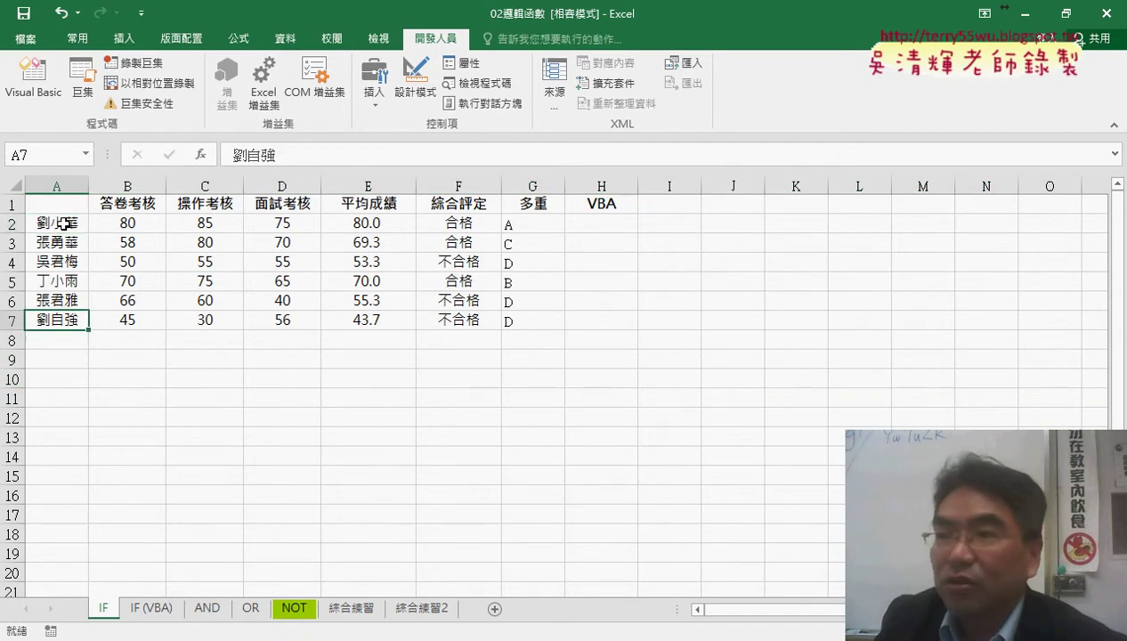
key(ctrl+Up)
key(ctrl+Down)
key(ctrl+Up)
key(ctrl+Right)
key(ctrl+Down)
key(ctrl+Left)
key(ctrl+Up)
key(ctrl+Right)
key(ctrl+Down)
key(ctrl+Left)
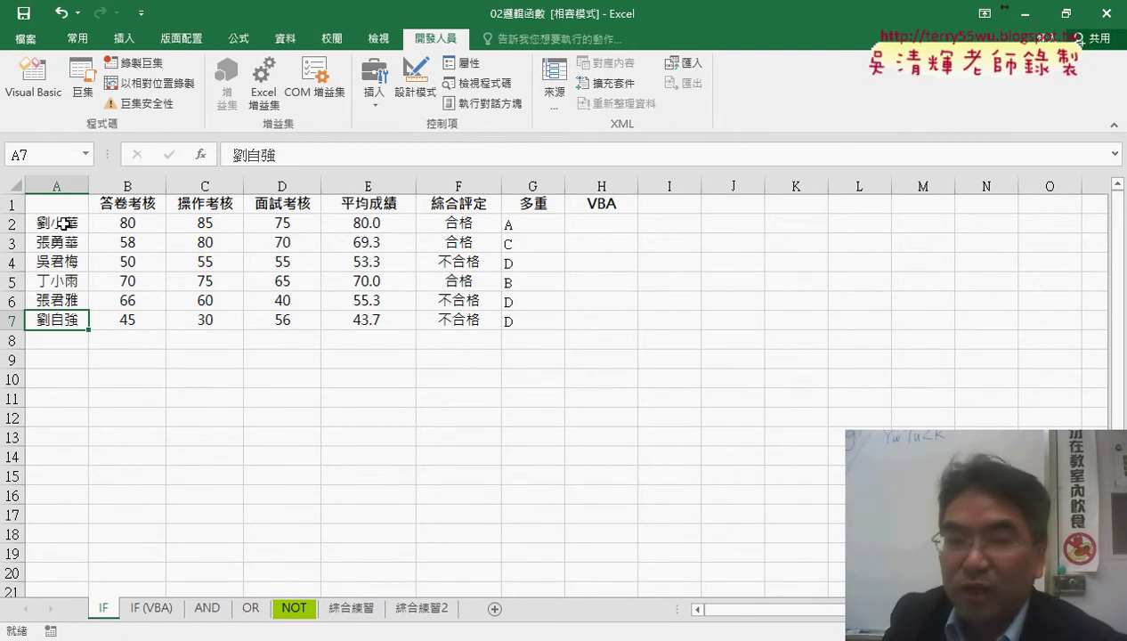
key(ctrl+Right)
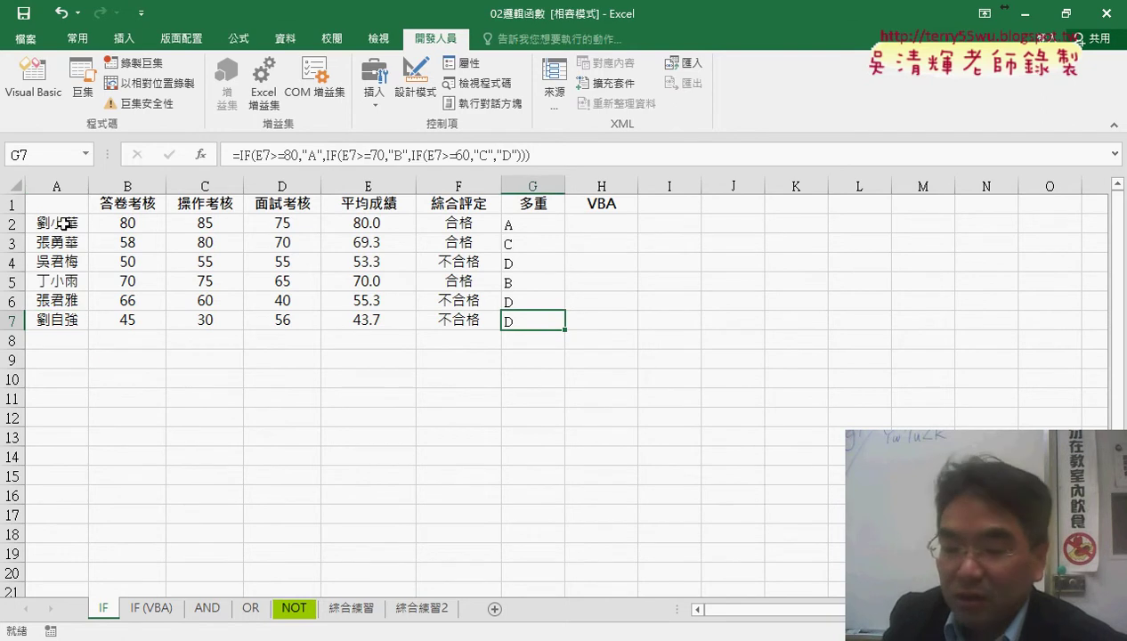
key(ctrl+Left)
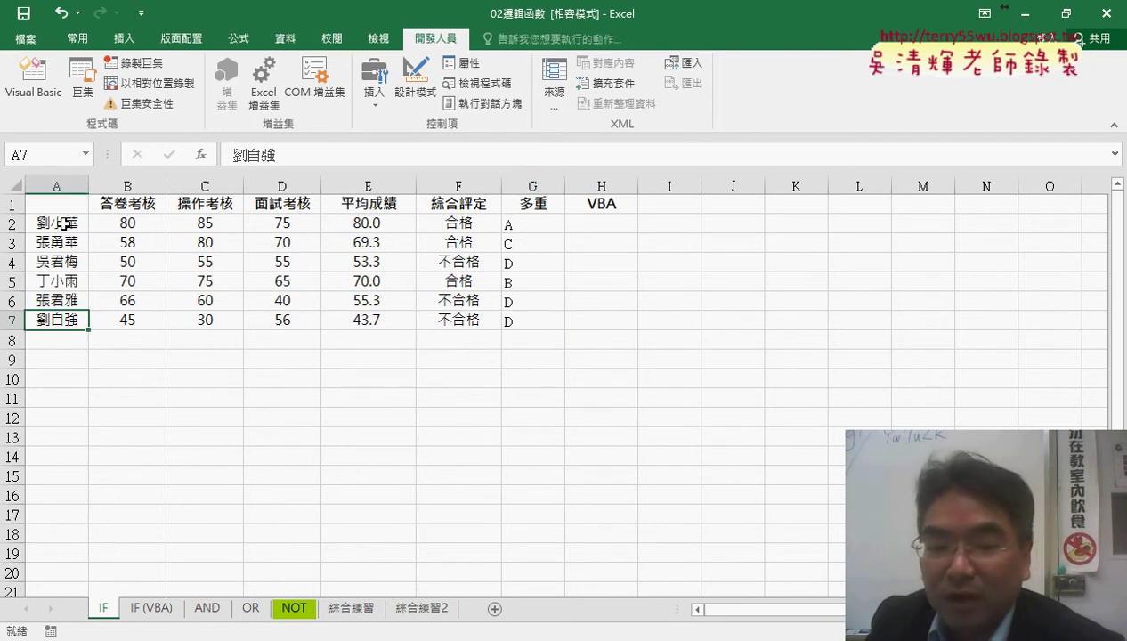
mouse_move(322, 640)
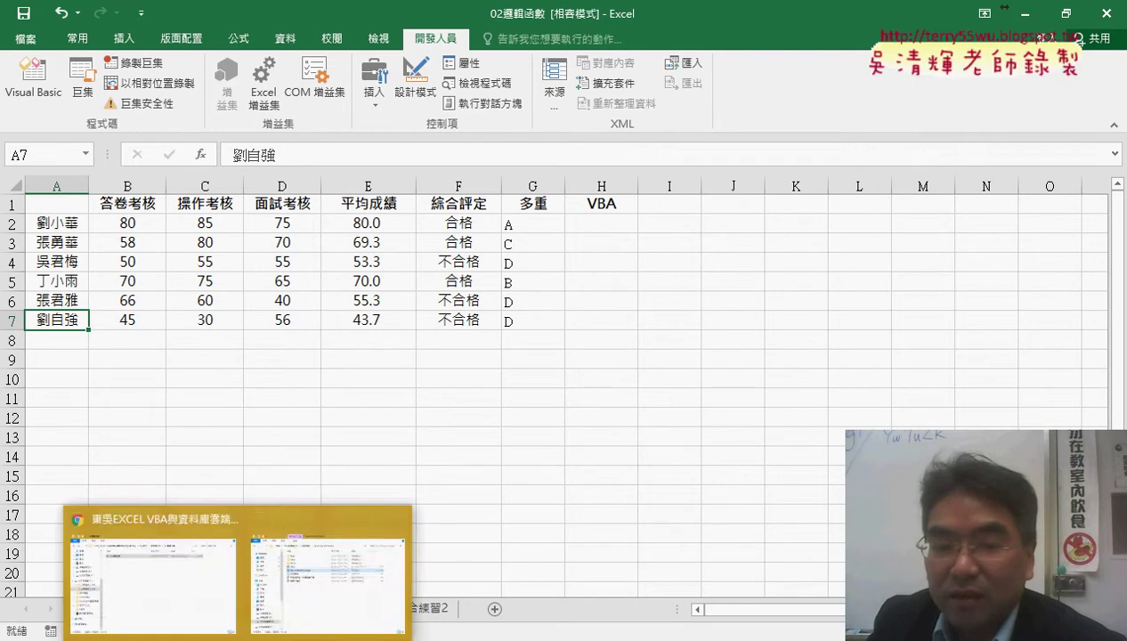
Bring the VBA editor showing Module1 back in front of the Excel window.
click(416, 570)
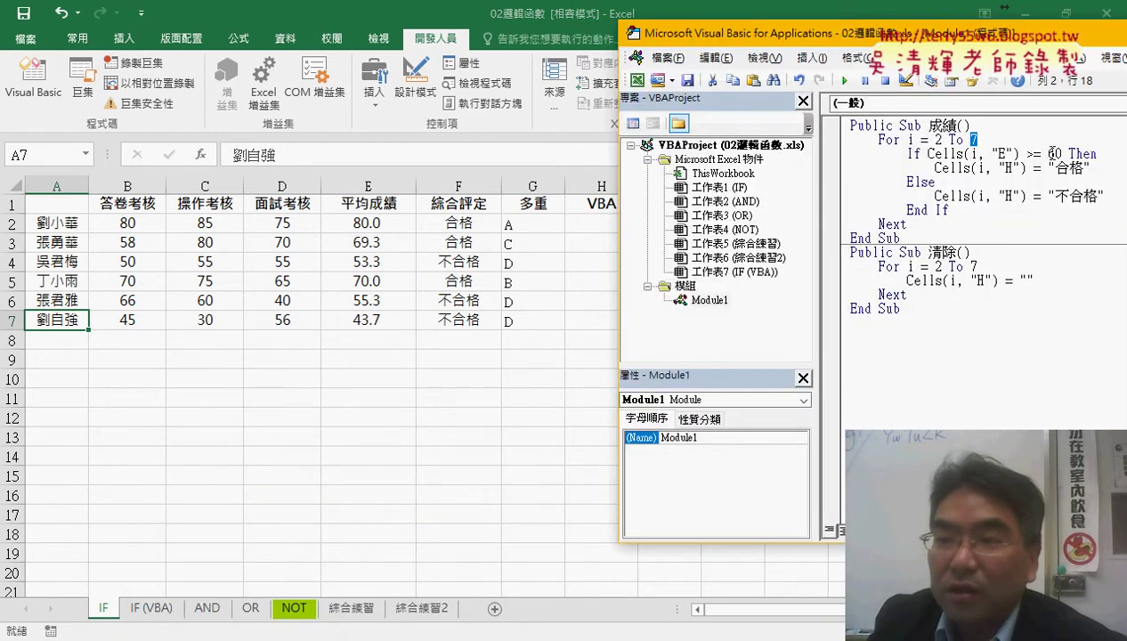
drag(989, 33, 807, 36)
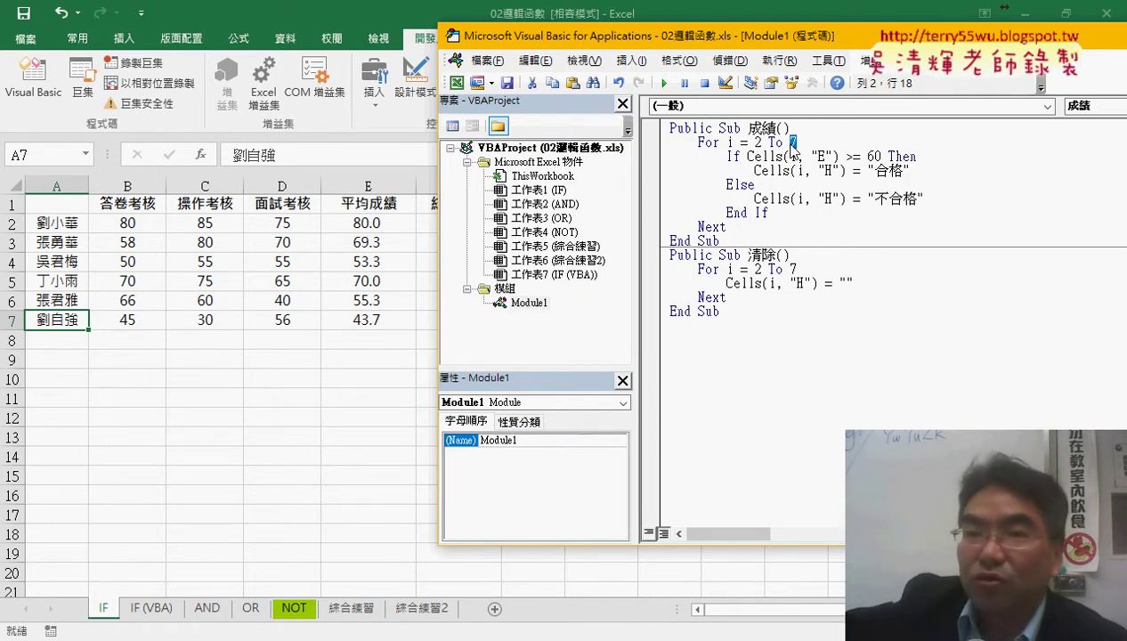
Change the 成績 loop end to range("A2").End(xlDown) using IntelliSense for End and xlDown.
text(ㄘ)
key(BackSpace)
text(ran)
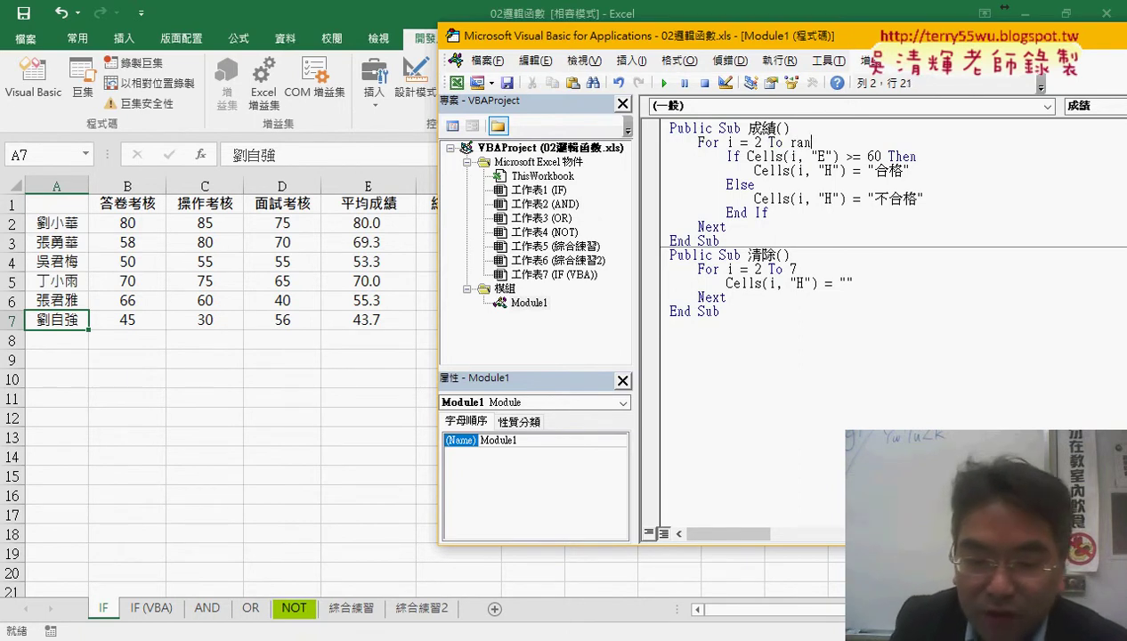
text(ge()
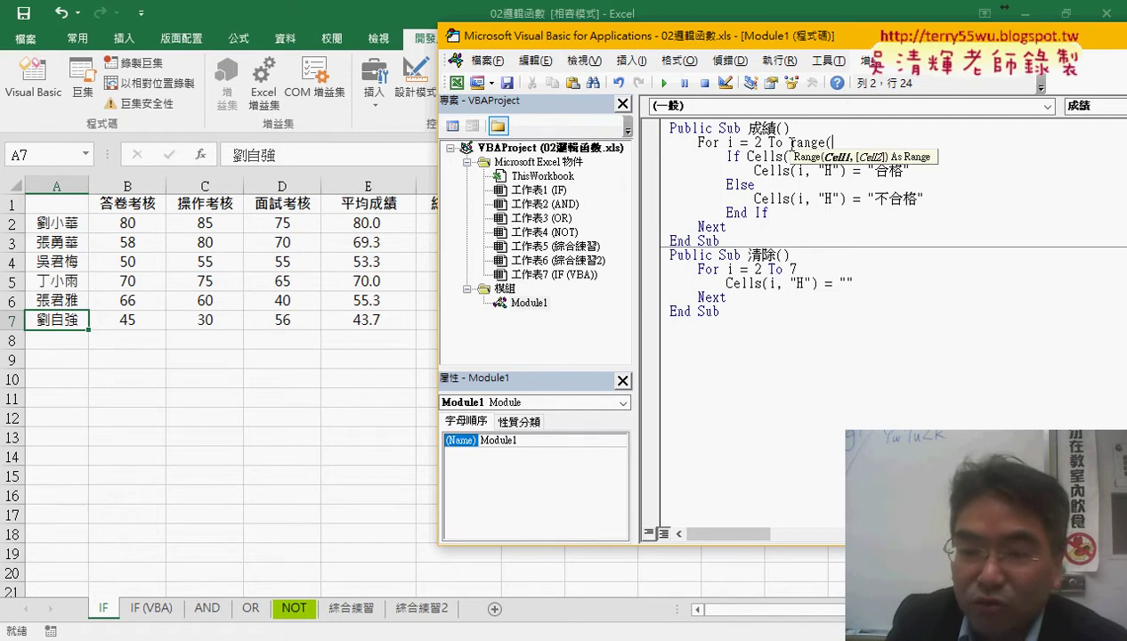
text(")
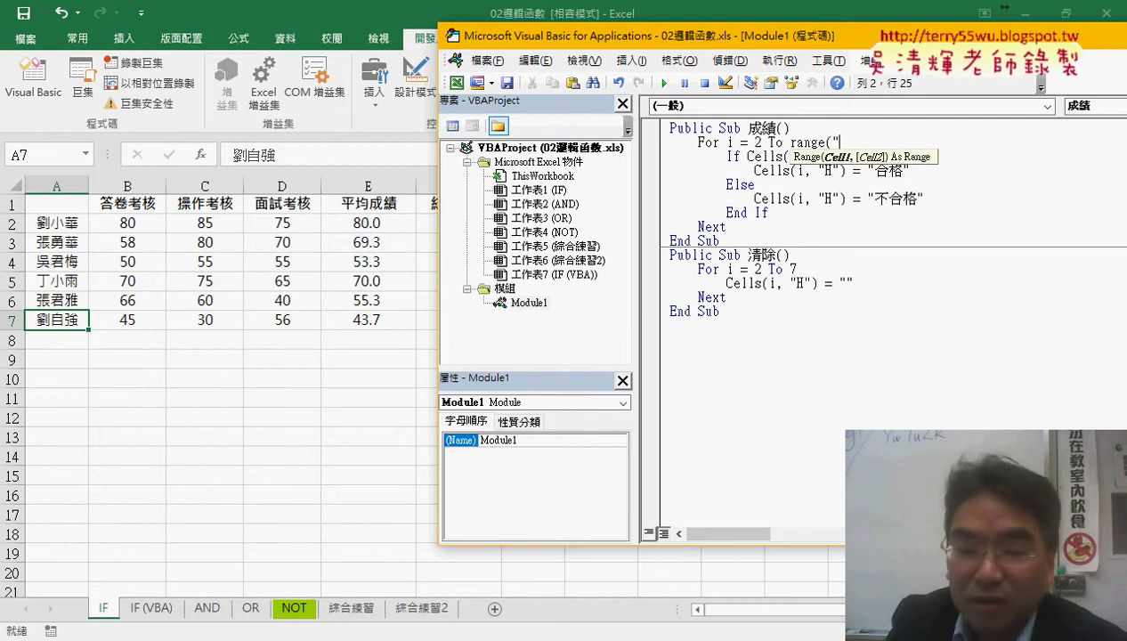
text(A2")
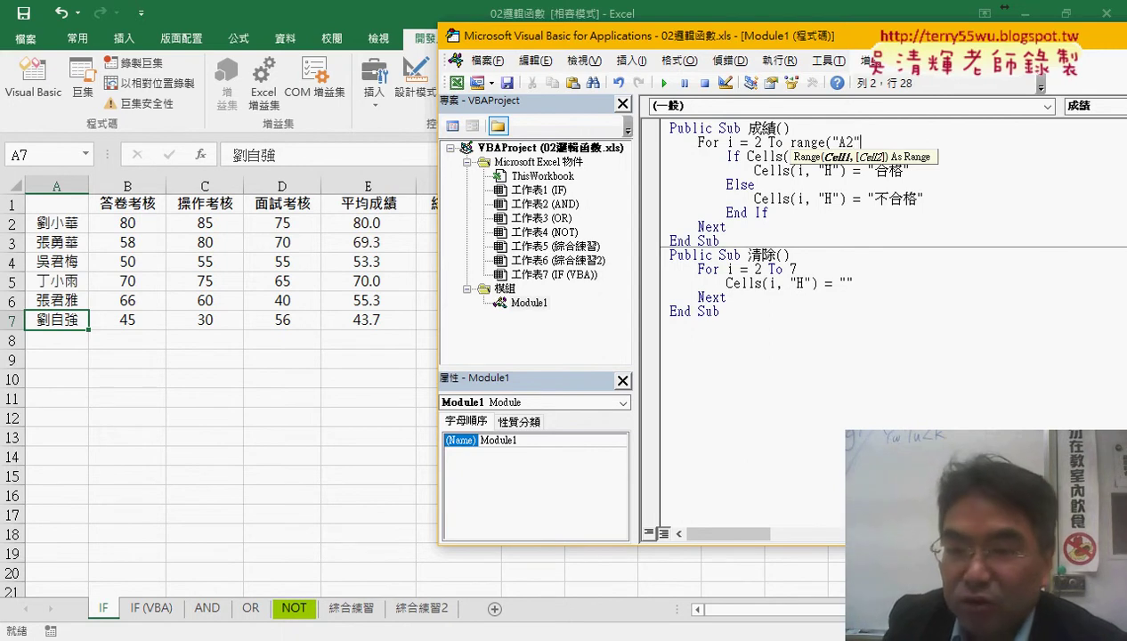
text().)
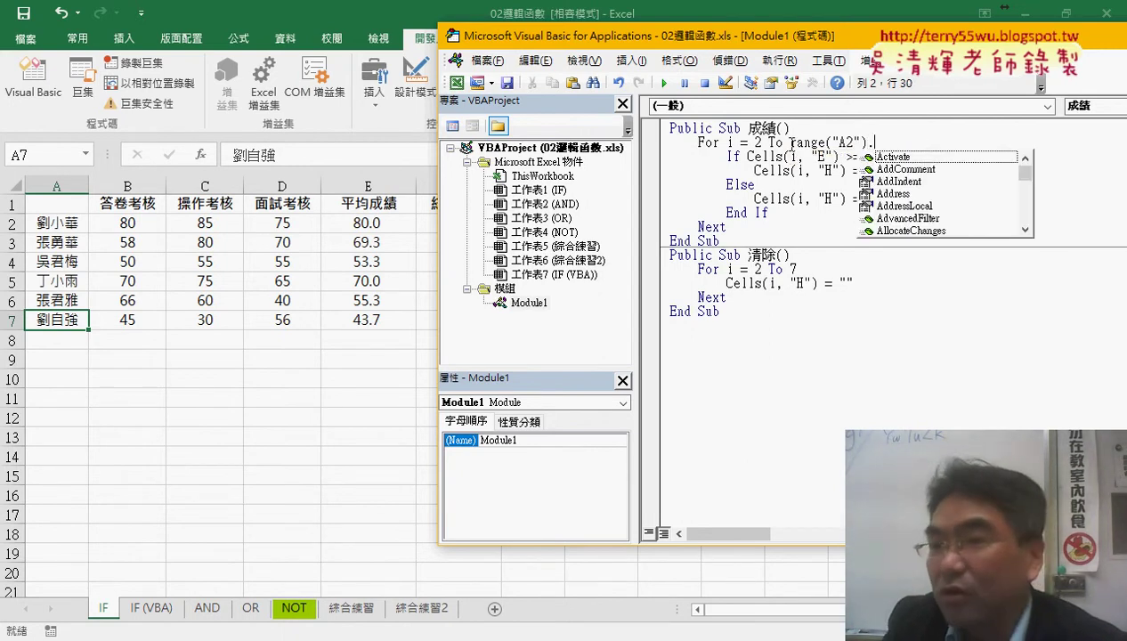
text(e)
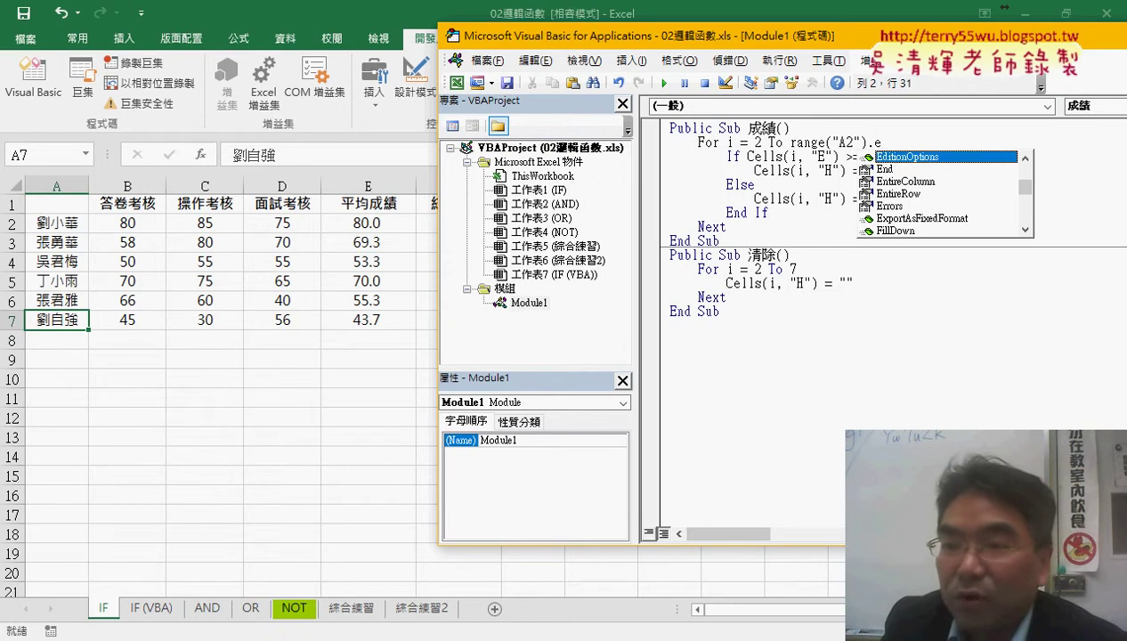
key(Down)
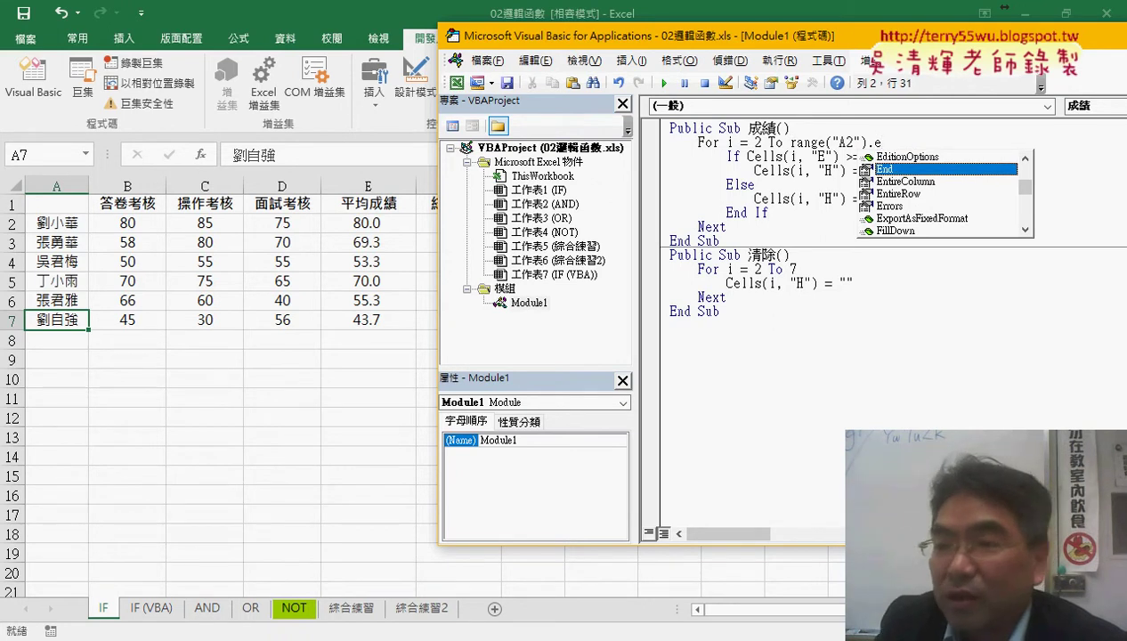
double_click(907, 170)
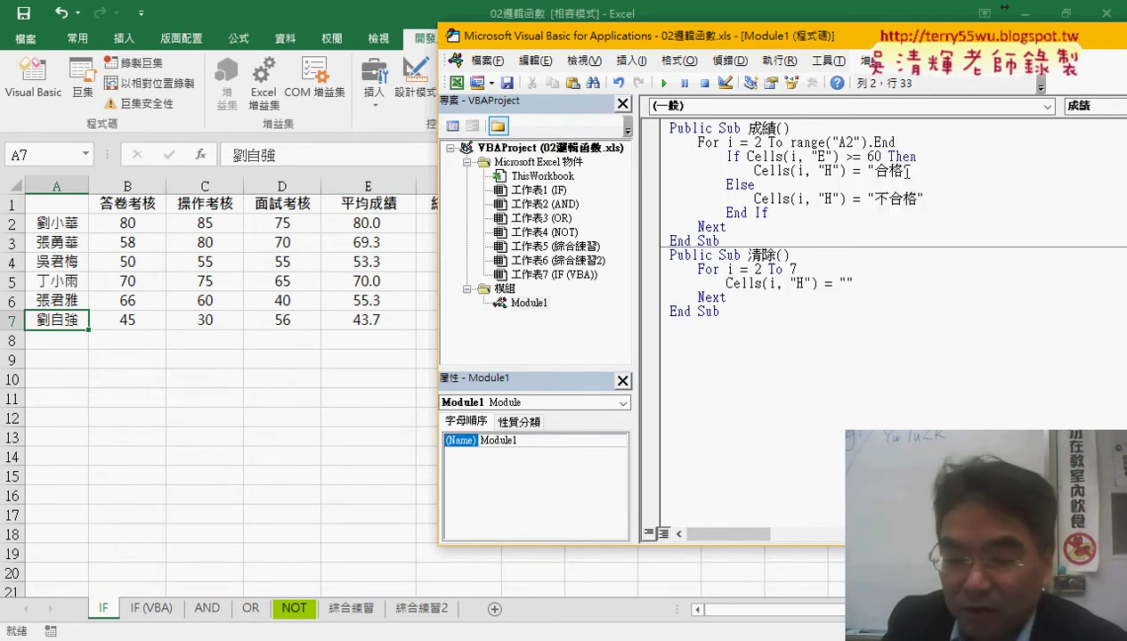
text(()
key(Down)
key(Up)
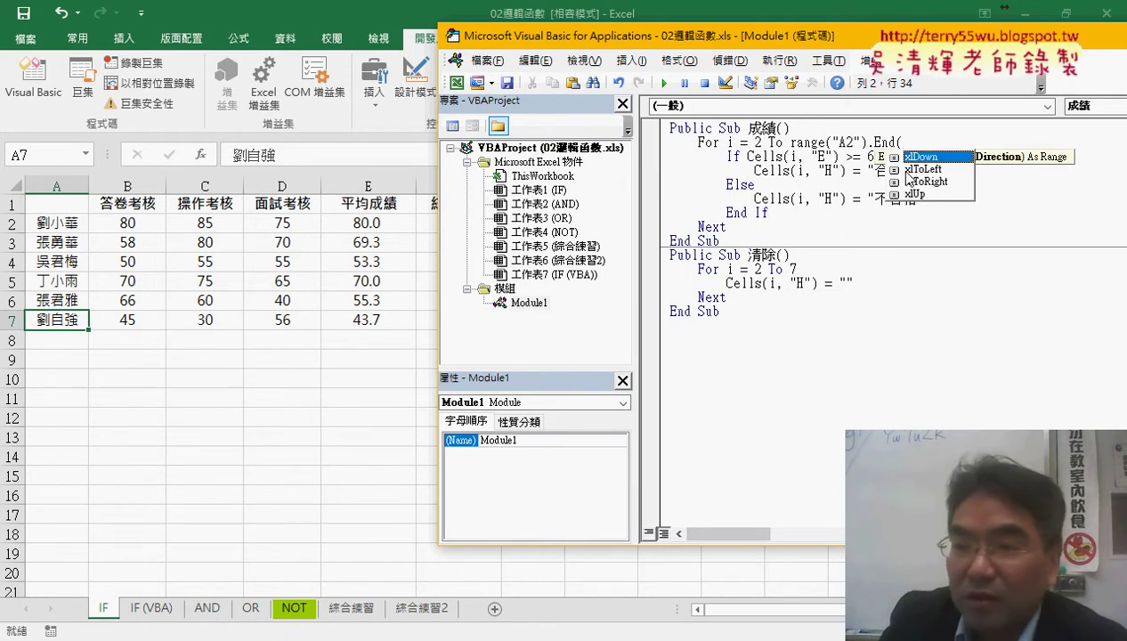
double_click(914, 157)
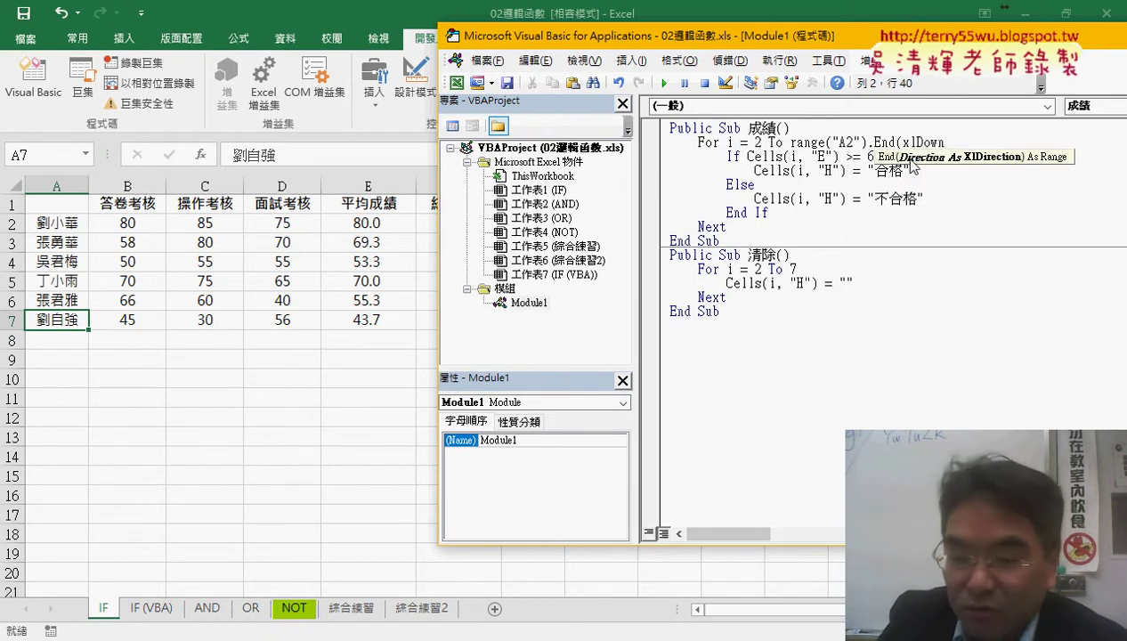
text())
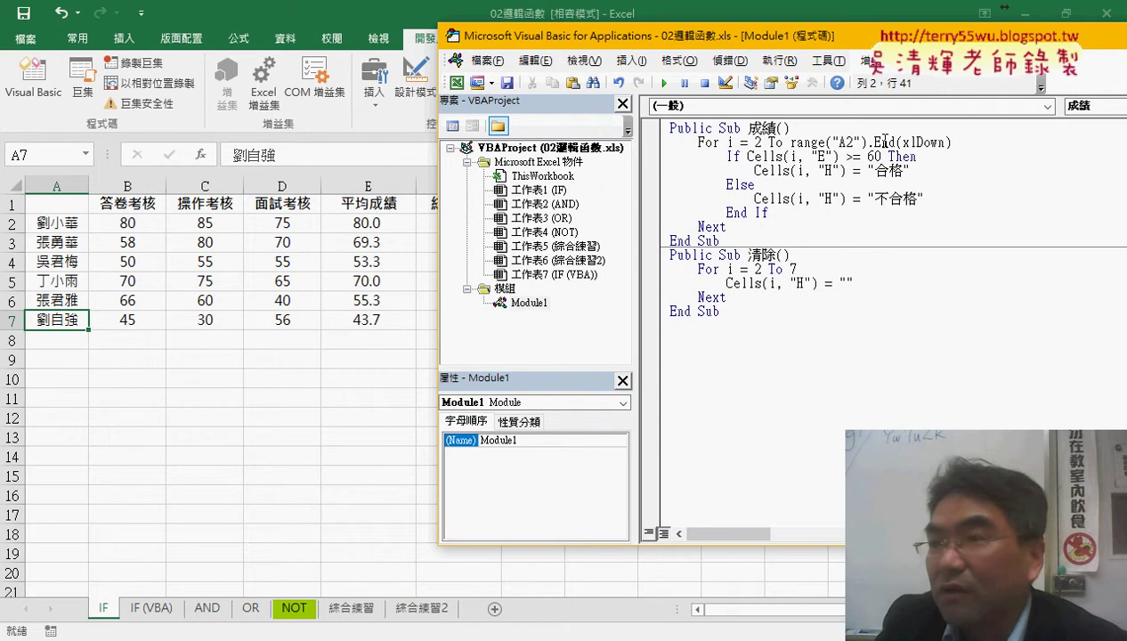
Redo the End argument, choosing xlDown again from the IntelliSense list.
mouse_move(903, 143)
mouse_down()
mouse_move(945, 142)
mouse_move(897, 142)
mouse_up()
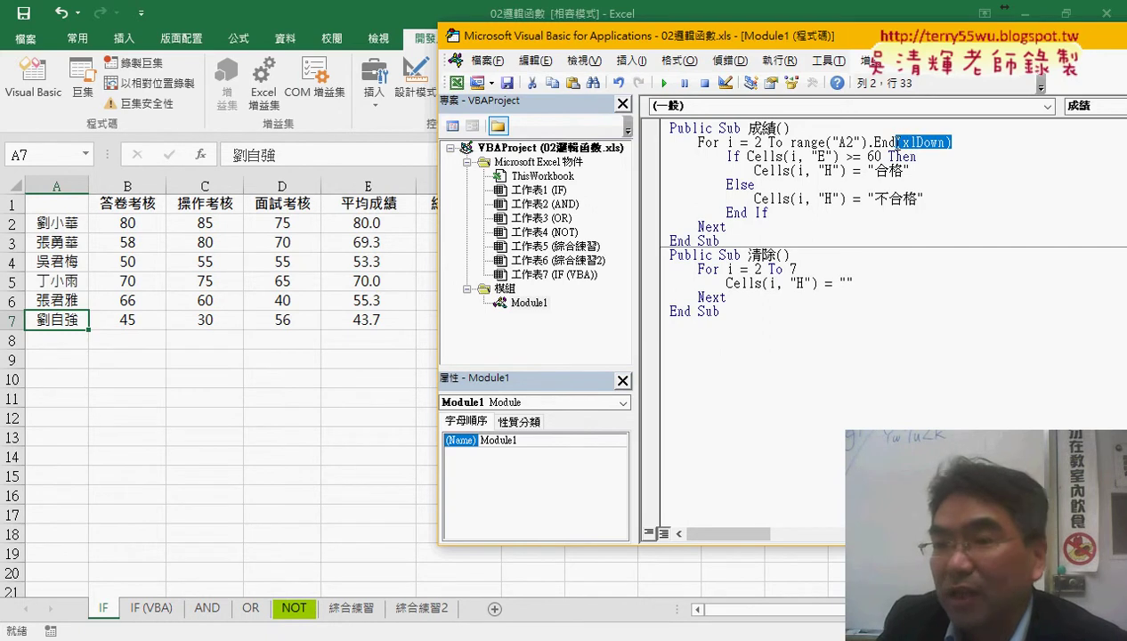
text(()
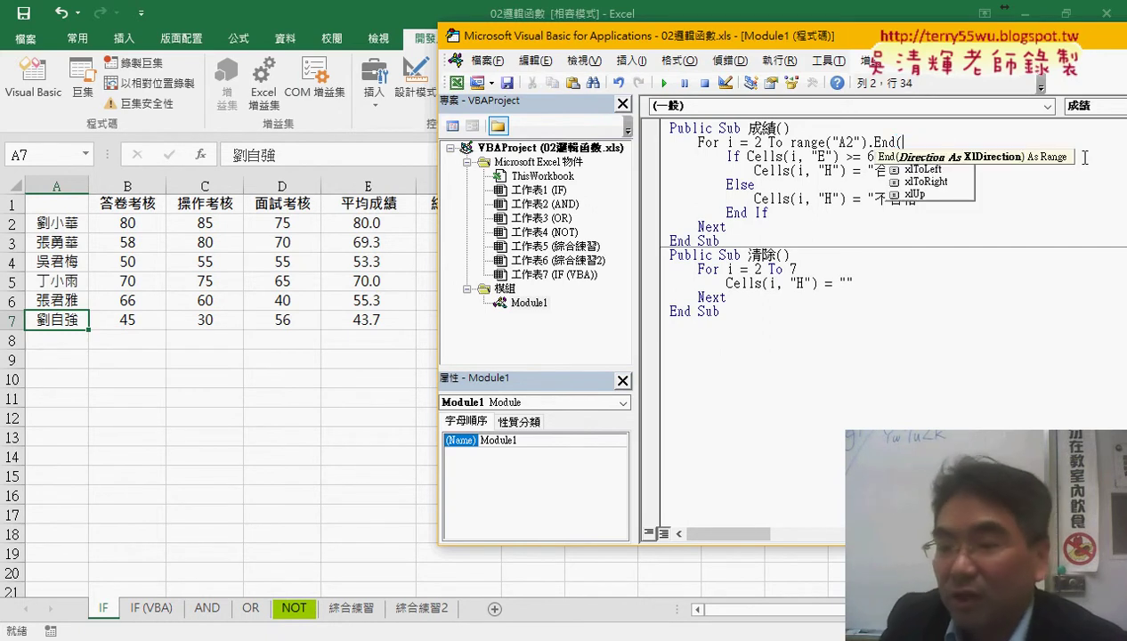
key(Down)
key(Down)
key(Down)
key(Up)
key(Up)
key(Up)
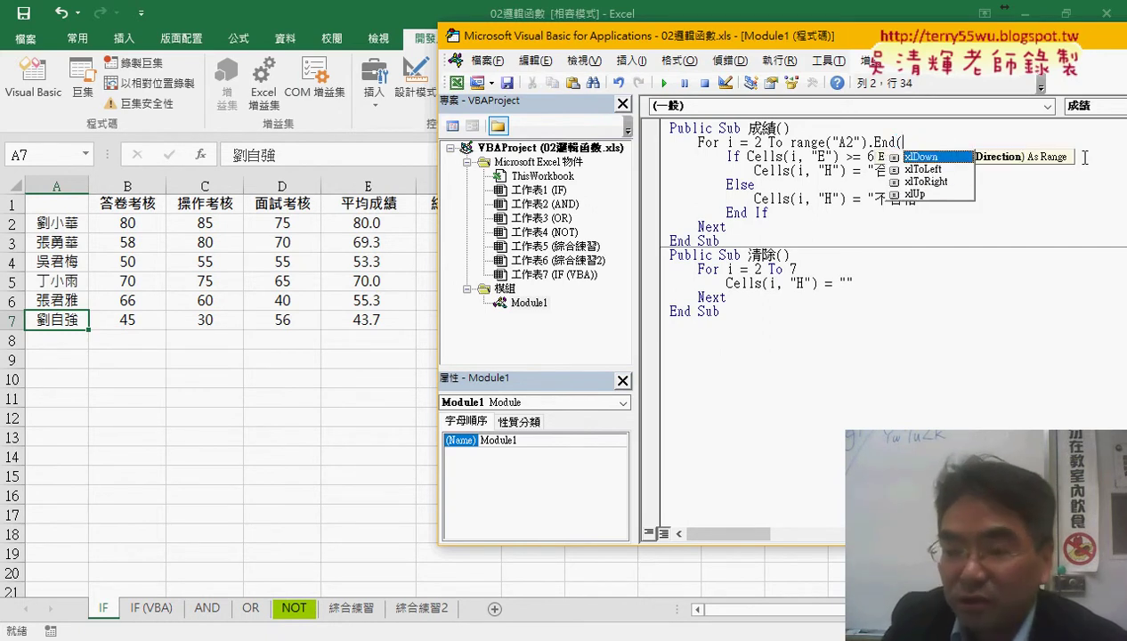
key(BackSpace)
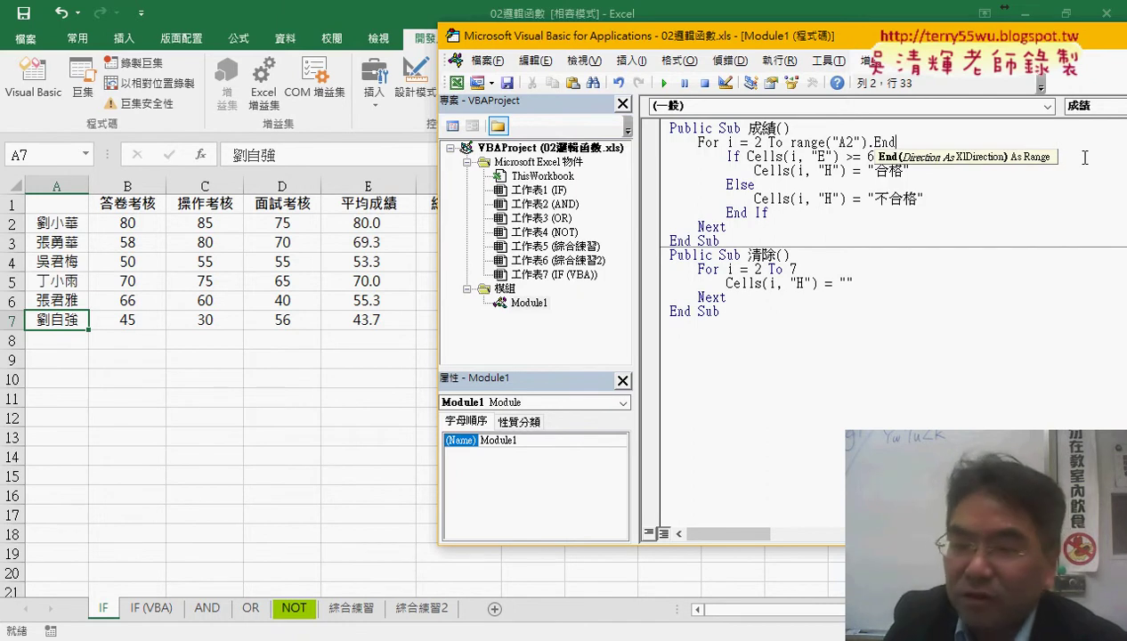
text(()
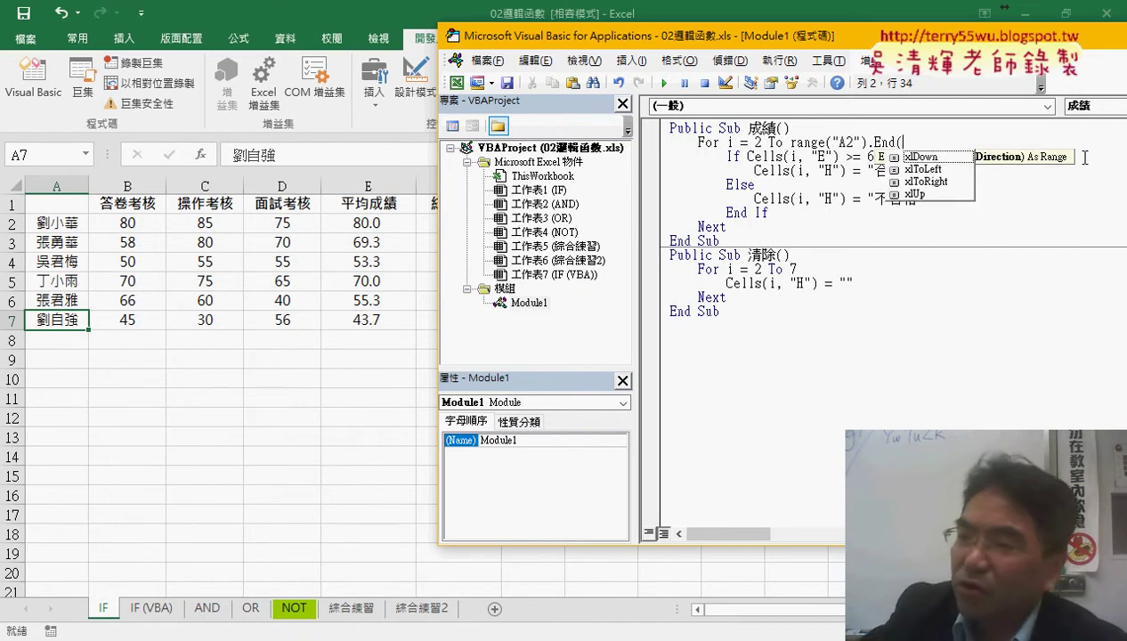
key(BackSpace)
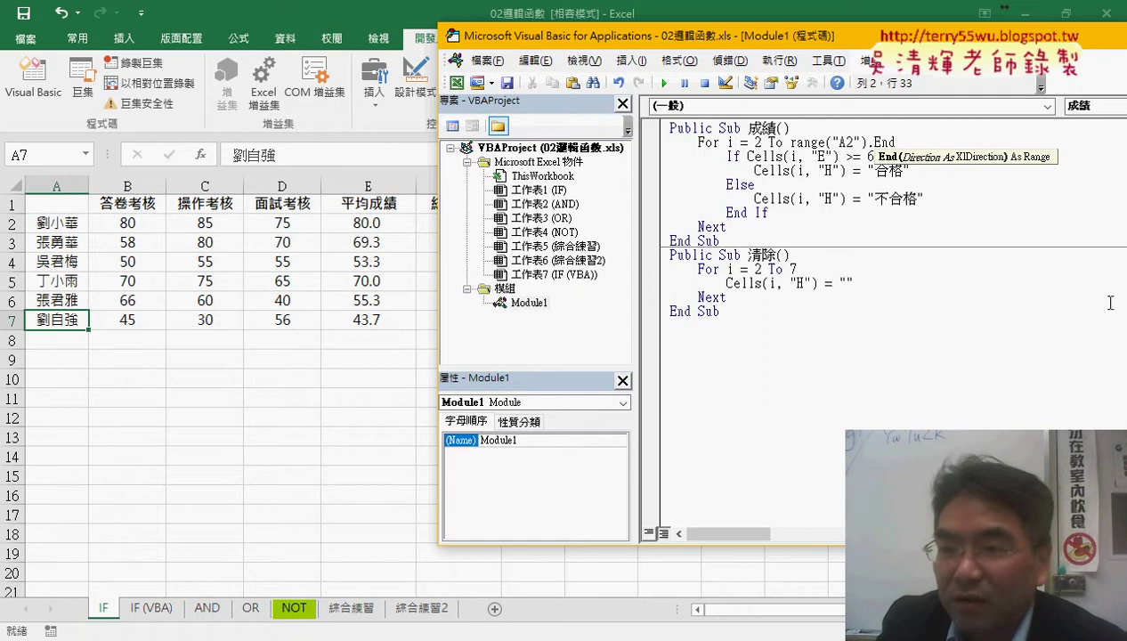
text(()
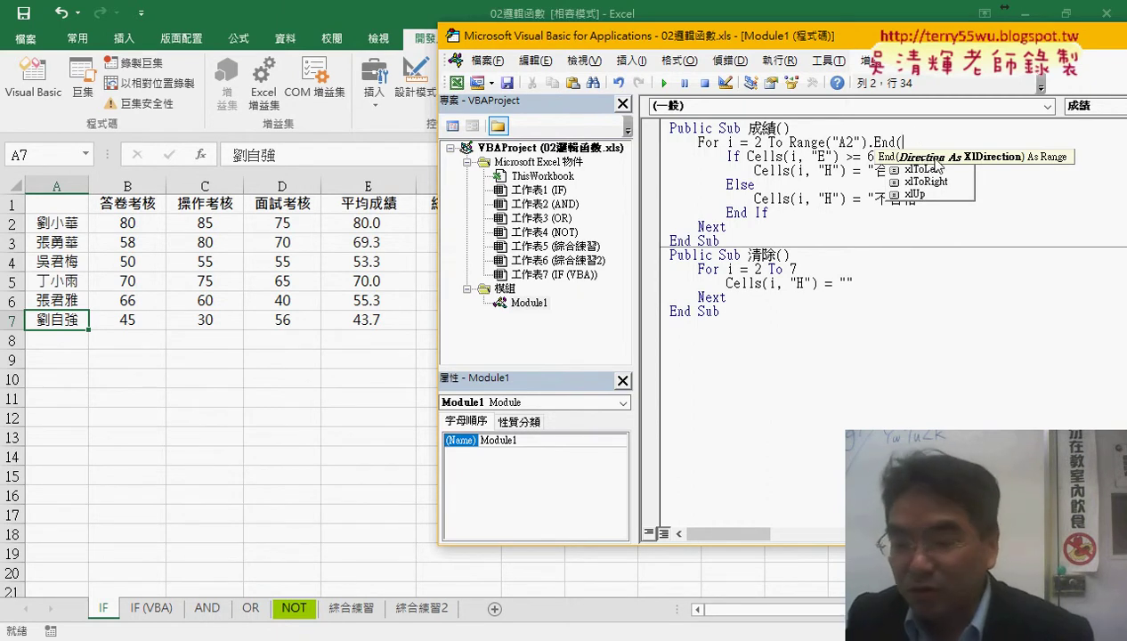
click(935, 158)
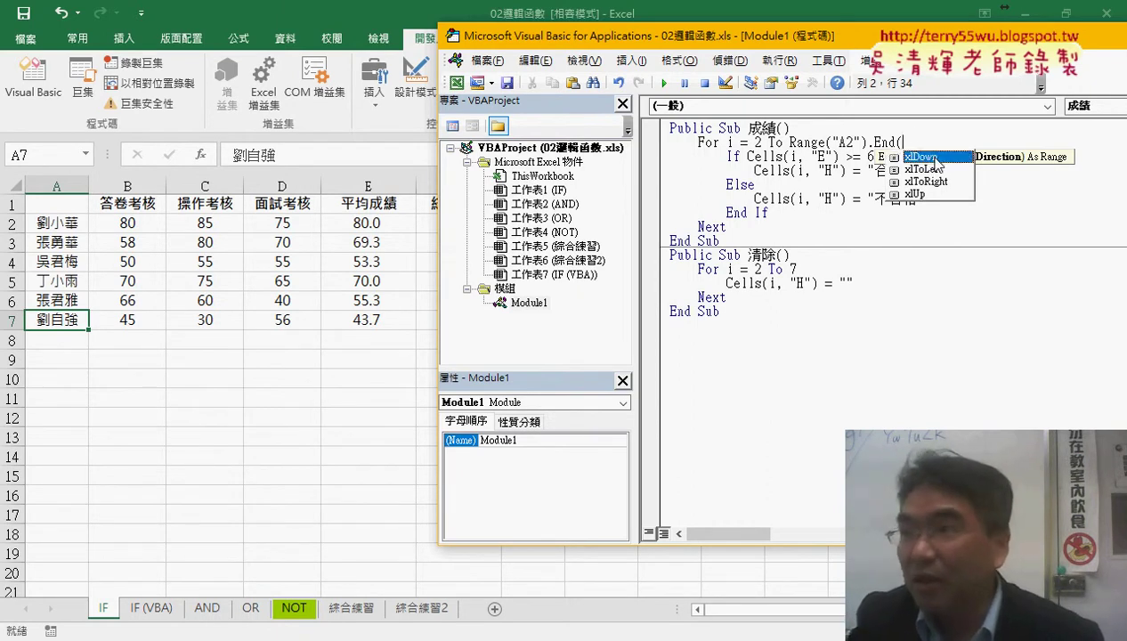
key(Down)
key(Down)
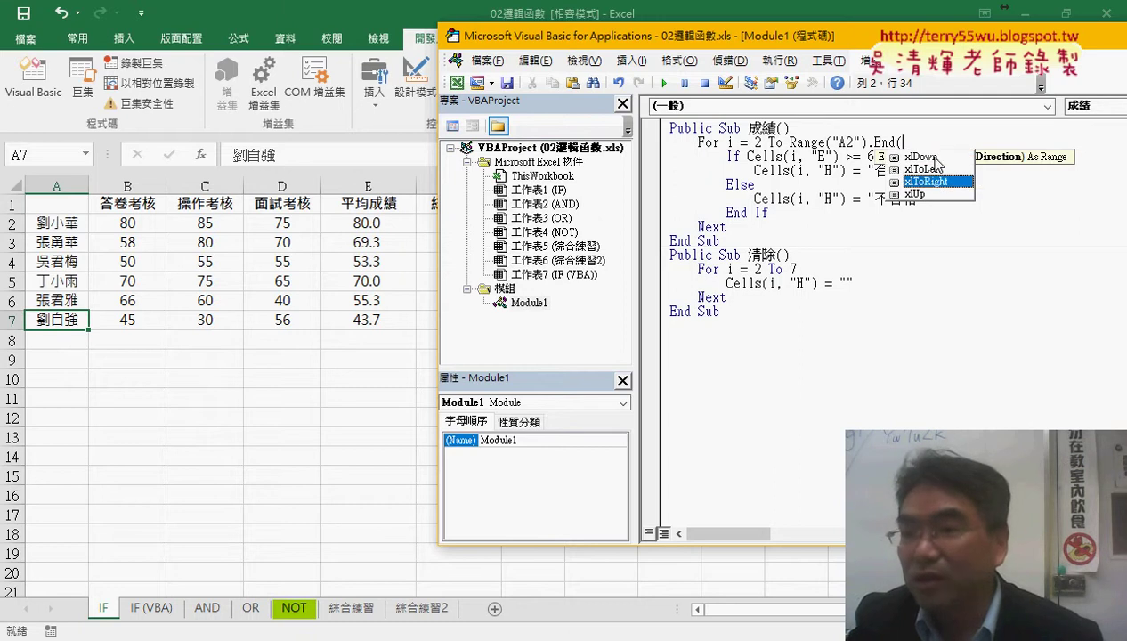
key(Up)
key(Up)
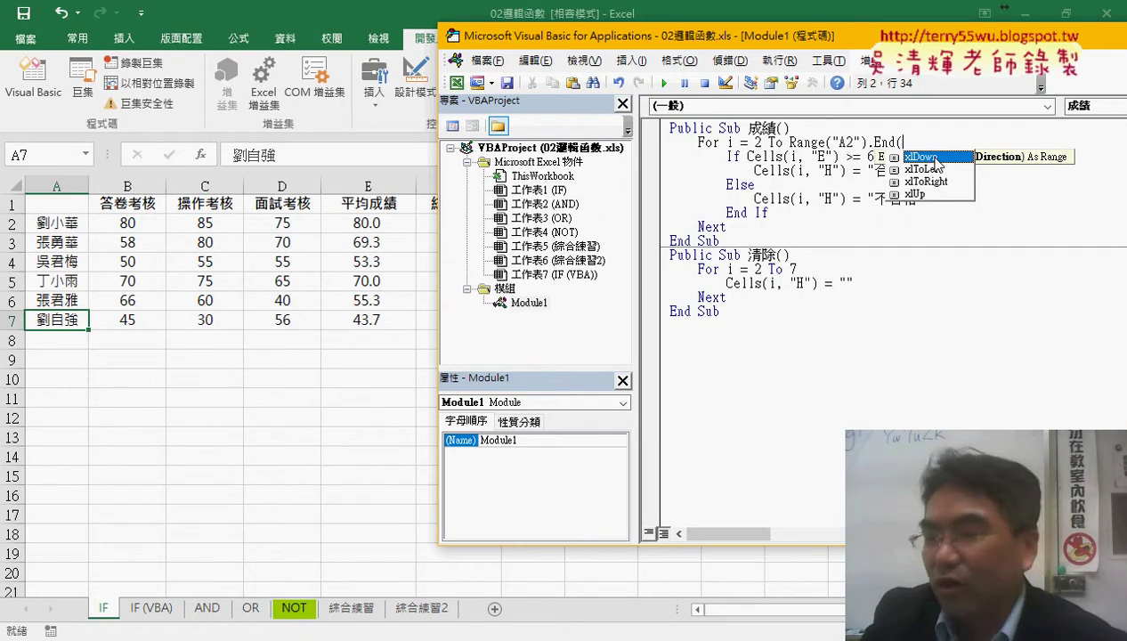
key(space)
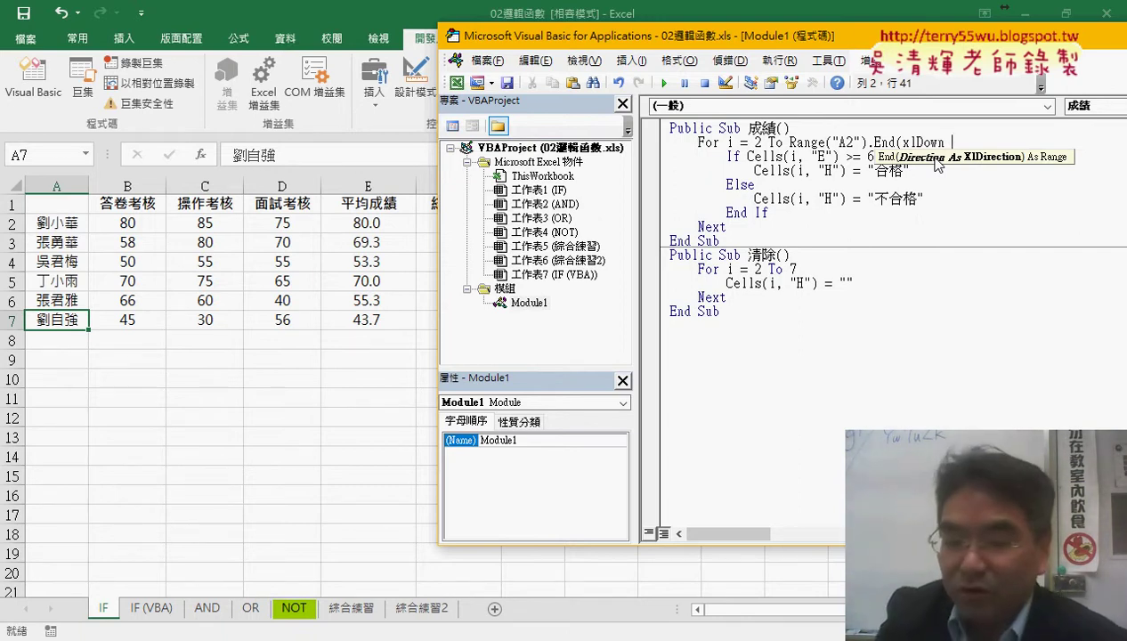
Append .Row so the loop ends at Range("A2").End(xlDown).Row.
text().)
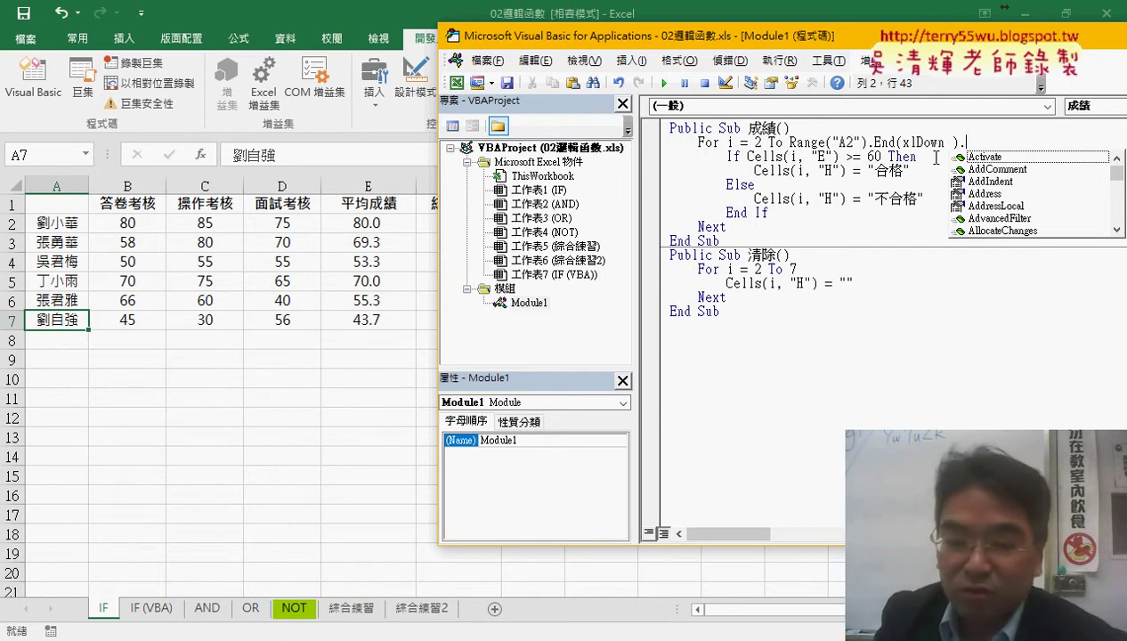
text(r)
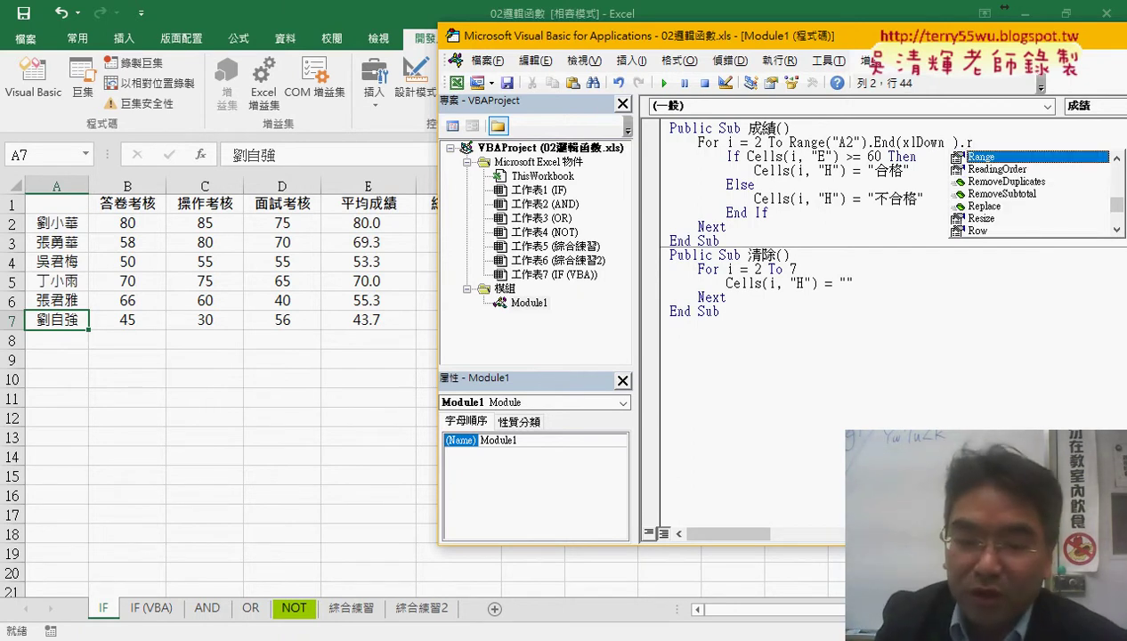
text(ow)
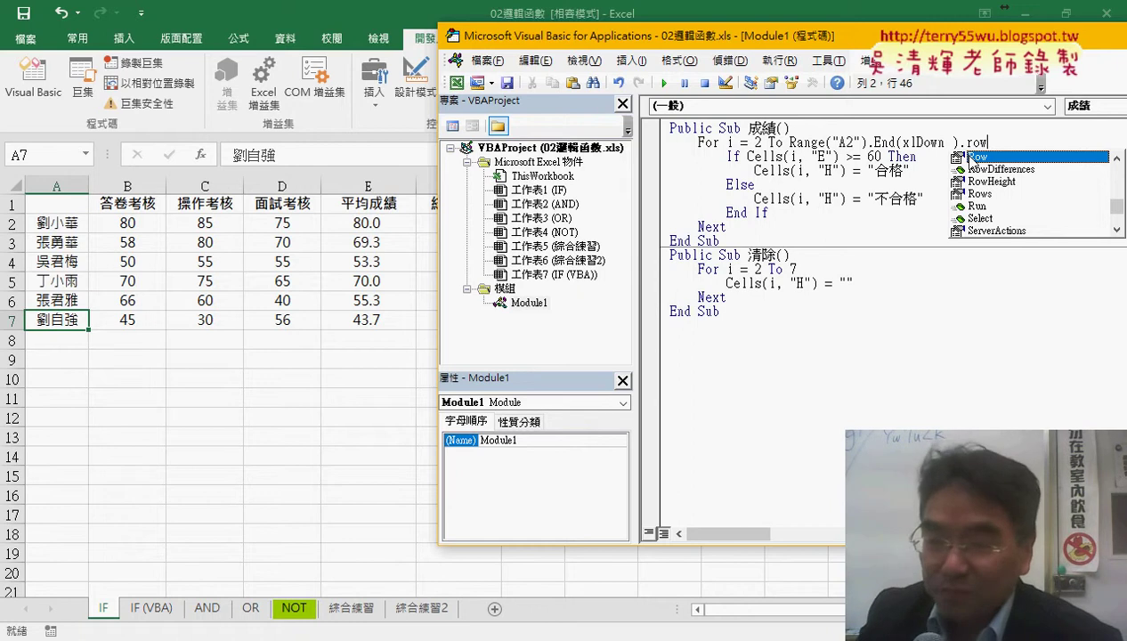
click(973, 236)
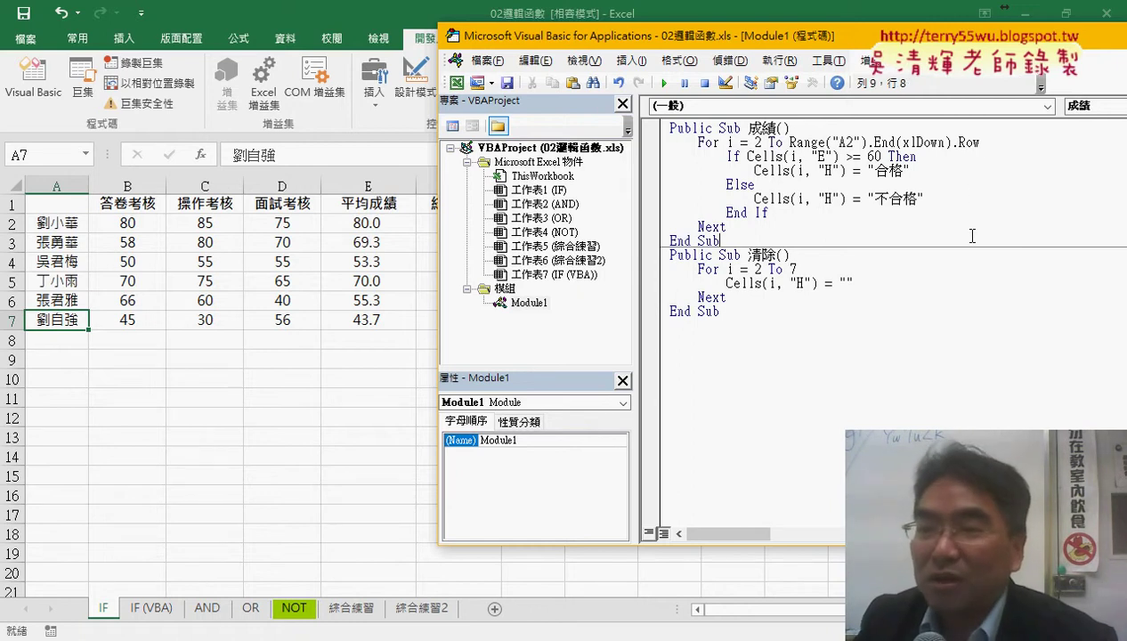
drag(980, 144, 789, 144)
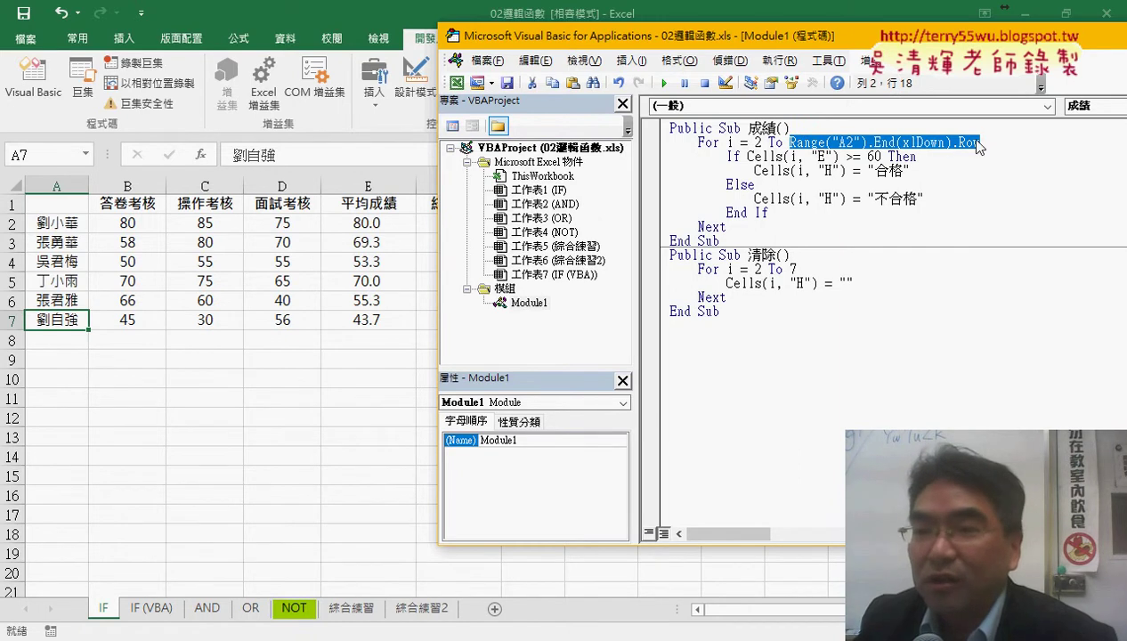
Replace the 清除 loop's hard-coded 7 with the copied Range("A2").End(xlDown).Row expression.
right_click(894, 138)
click(924, 167)
click(800, 268)
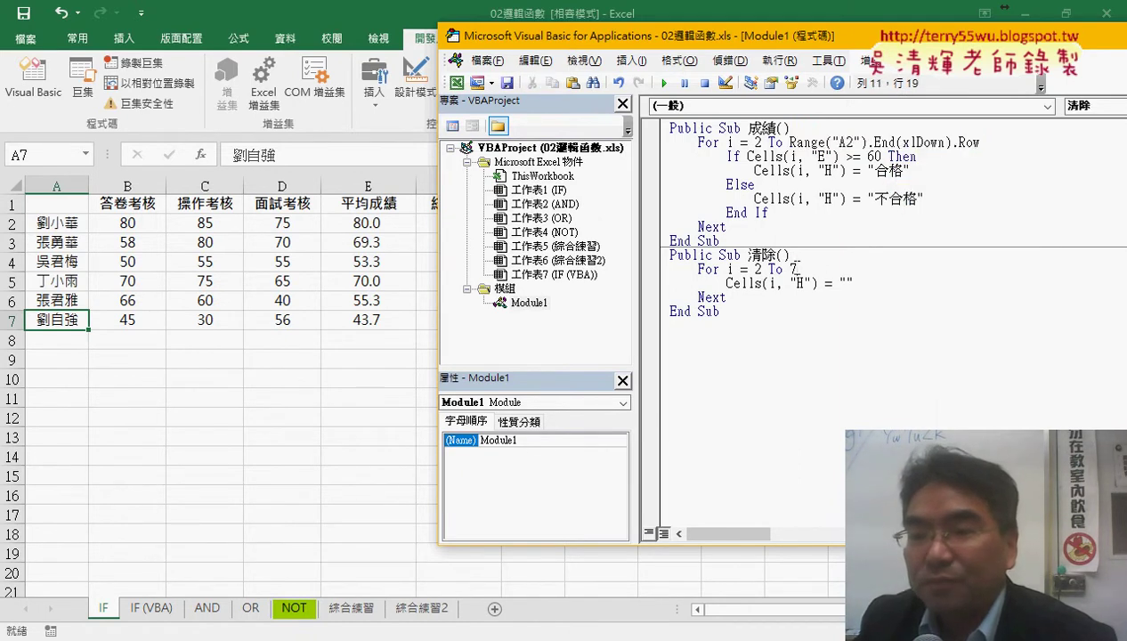
right_click(800, 268)
click(797, 269)
key(BackSpace)
right_click(794, 269)
click(839, 323)
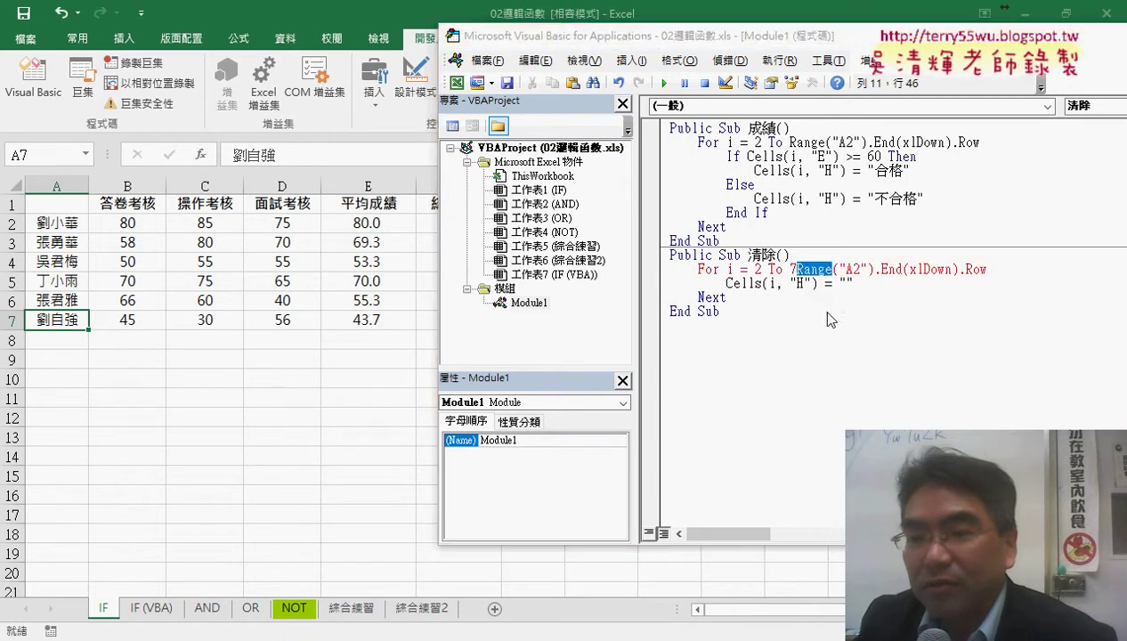
key(Return)
click(796, 269)
key(BackSpace)
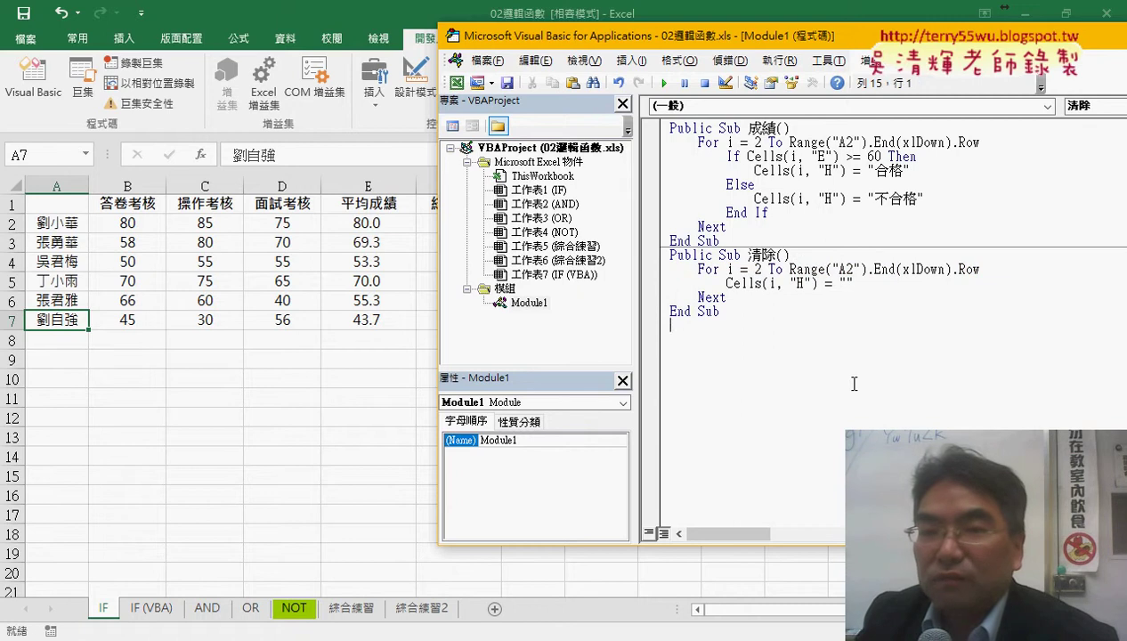
Run the macro, then copy row 5's student record A5:G5 into row 8.
mouse_move(638, 40)
mouse_down()
mouse_move(849, 38)
mouse_move(821, 38)
mouse_up()
click(849, 81)
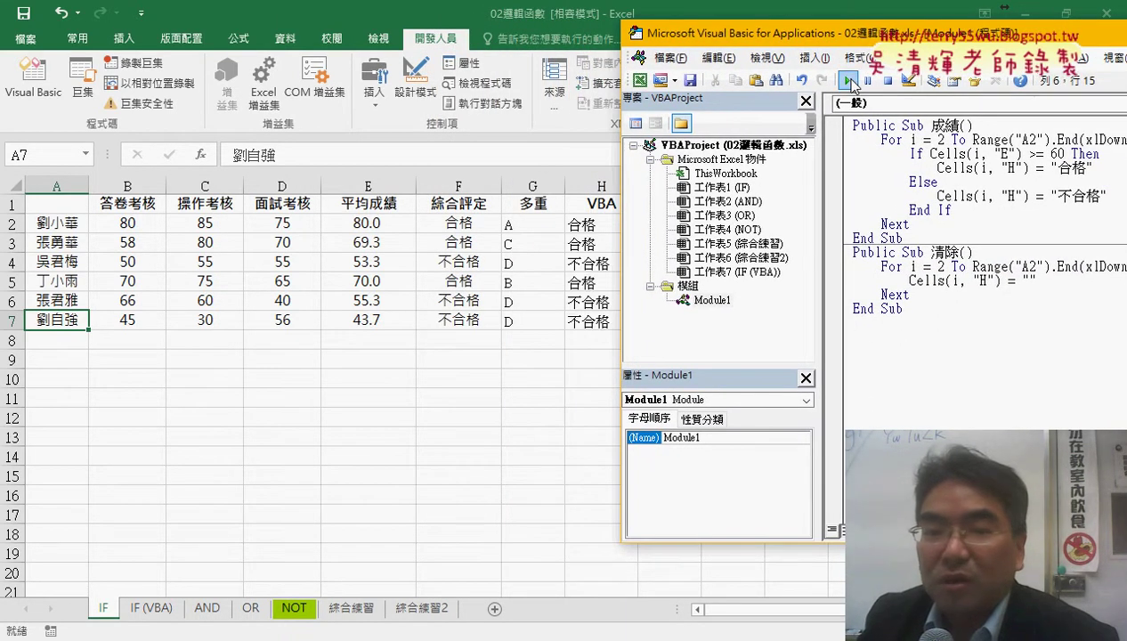
drag(62, 320, 511, 321)
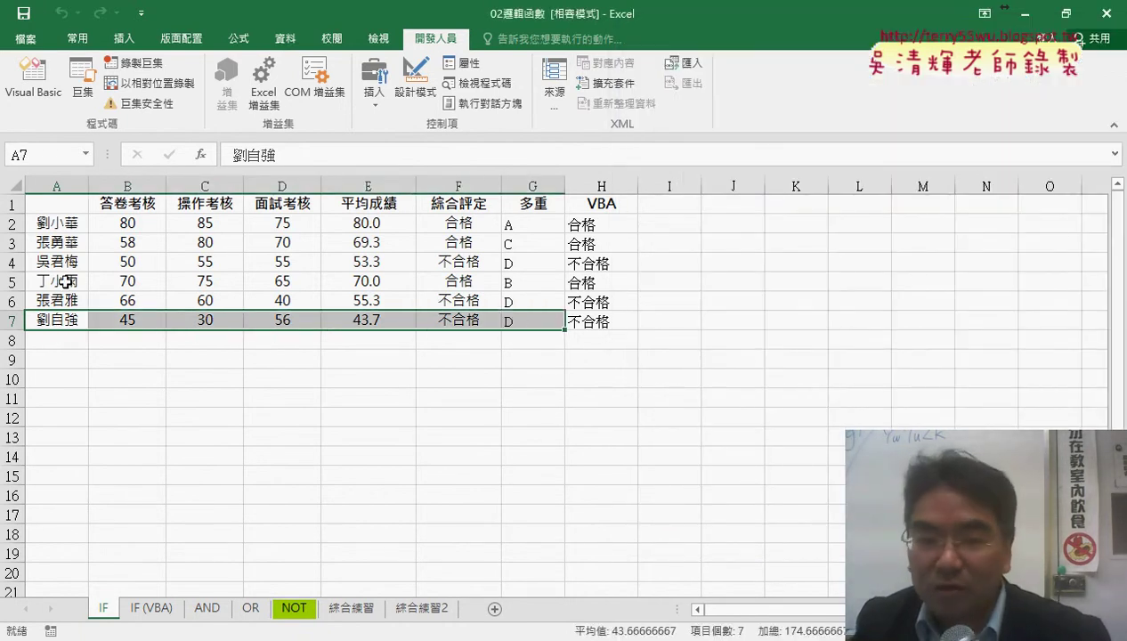
drag(78, 285, 506, 280)
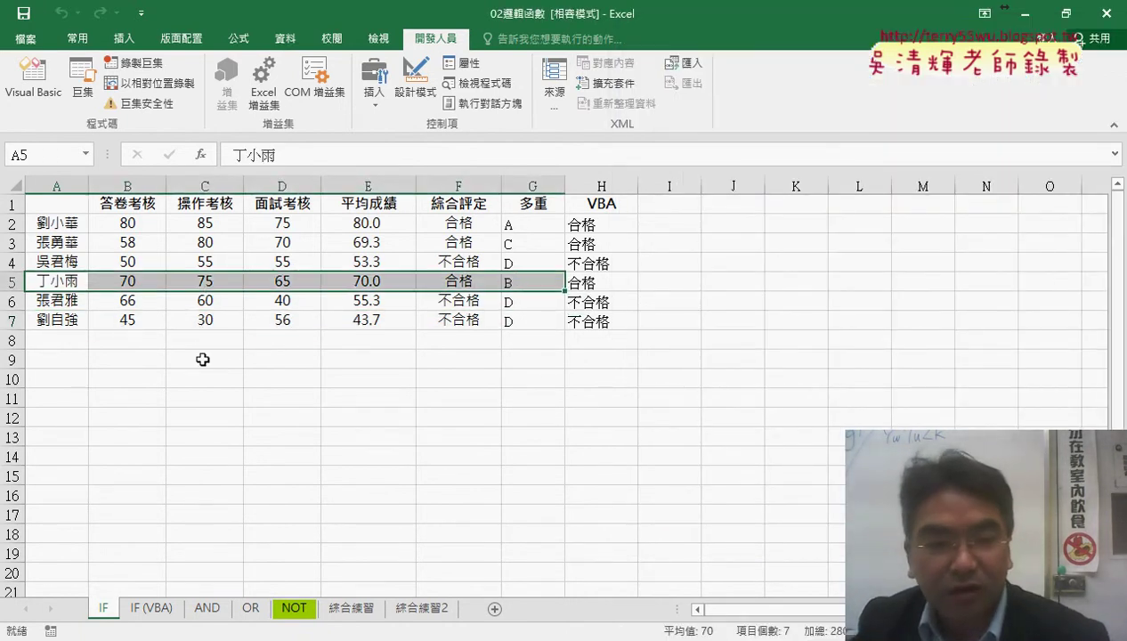
key(ctrl+c)
click(40, 340)
key(ctrl+v)
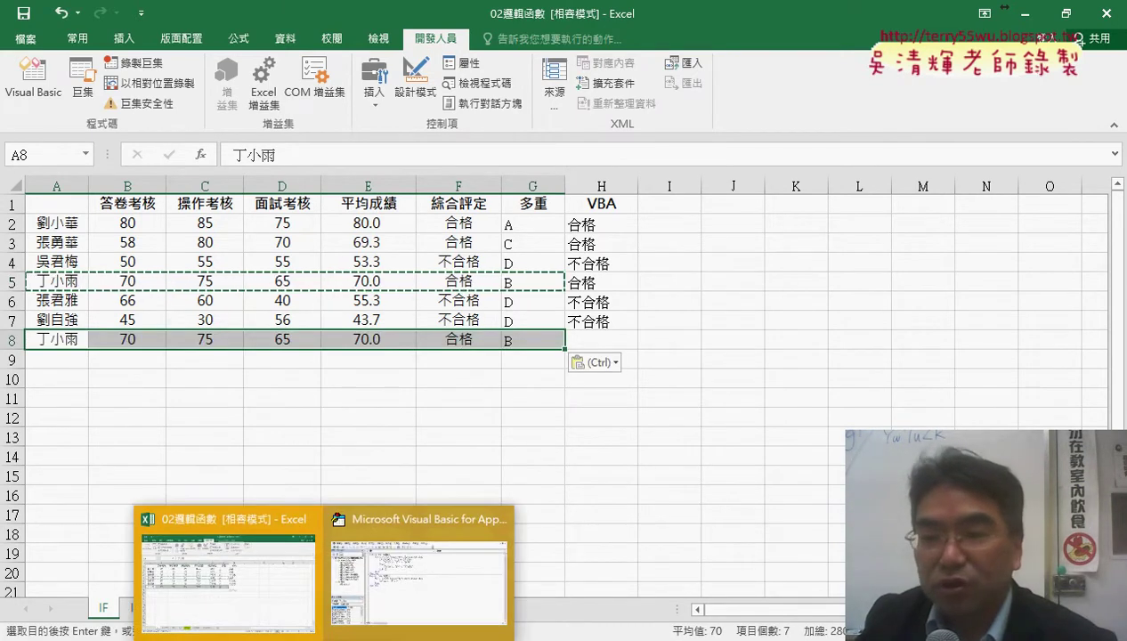
Run 清除 to empty column H, then 成績 to refill it for all seven students.
click(414, 561)
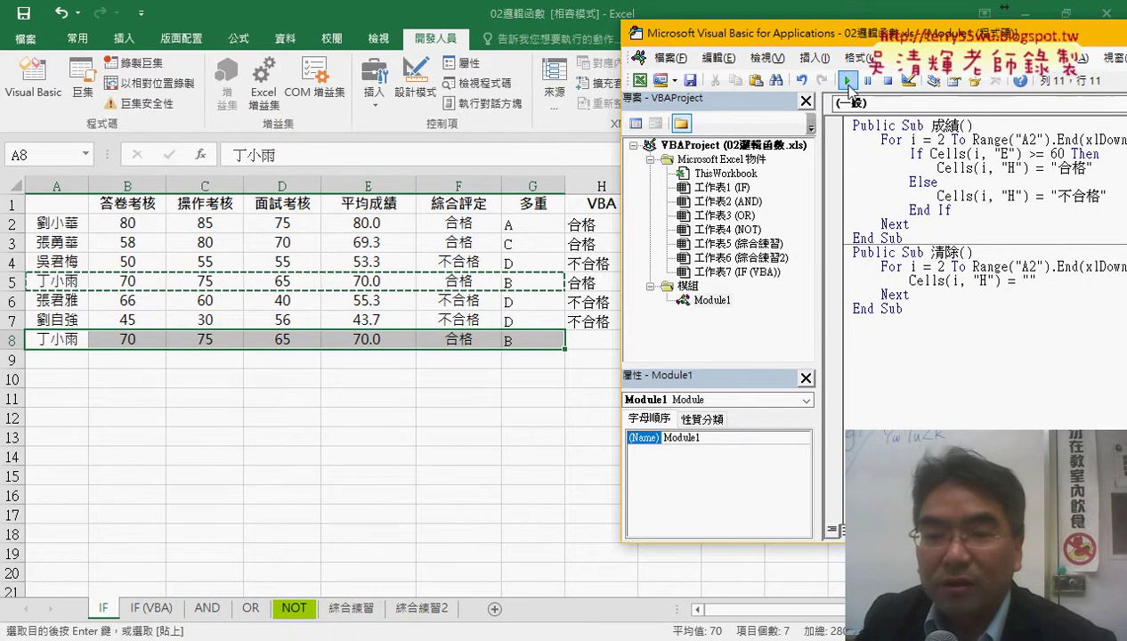
click(848, 80)
click(887, 195)
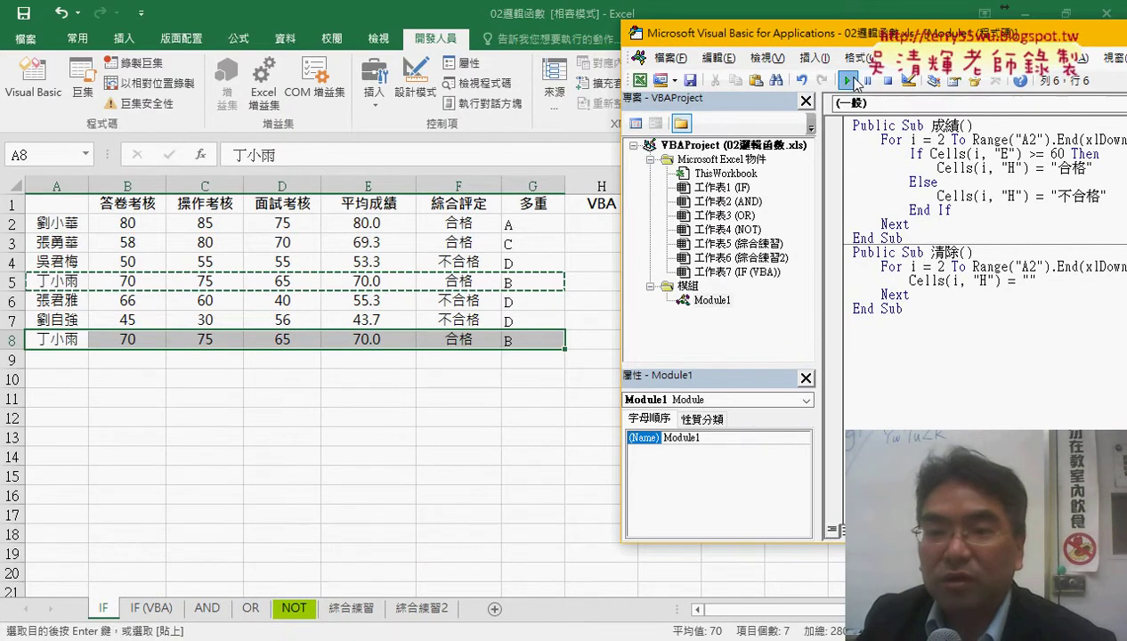
click(848, 81)
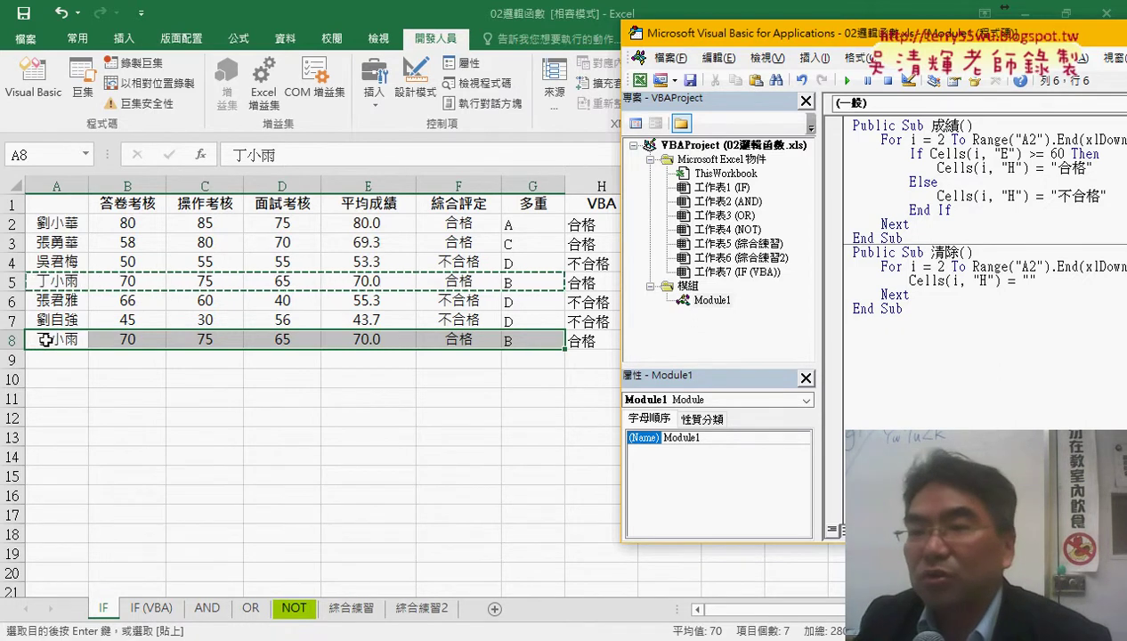
drag(868, 38, 627, 37)
drag(728, 139, 932, 139)
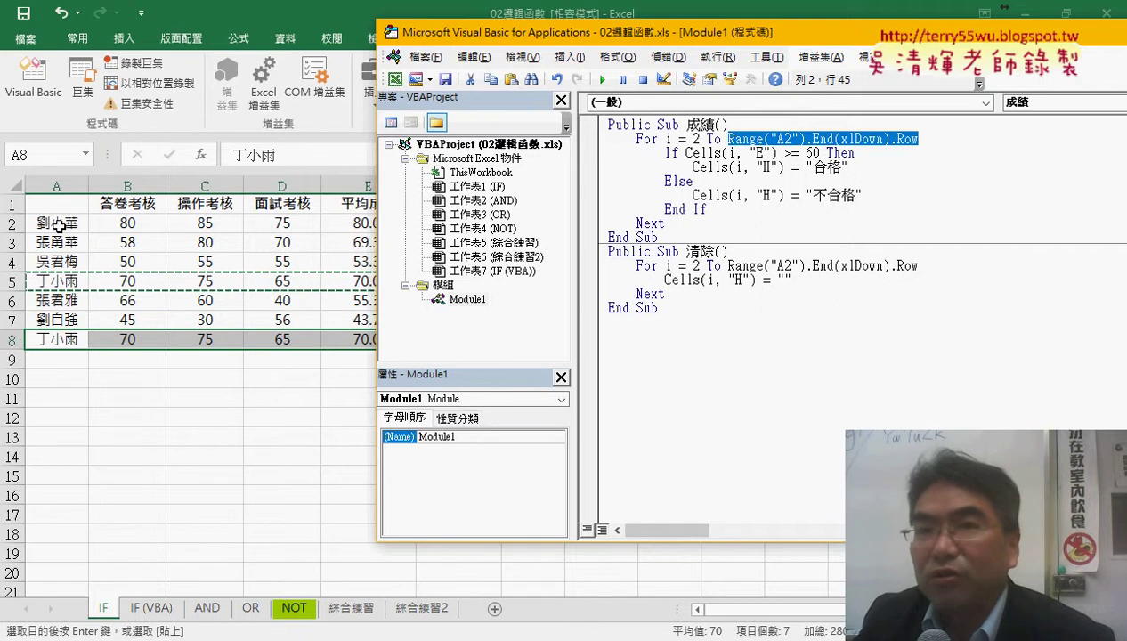
Check with Ctrl+Down from A2 that the data now ends at row 8.
click(59, 224)
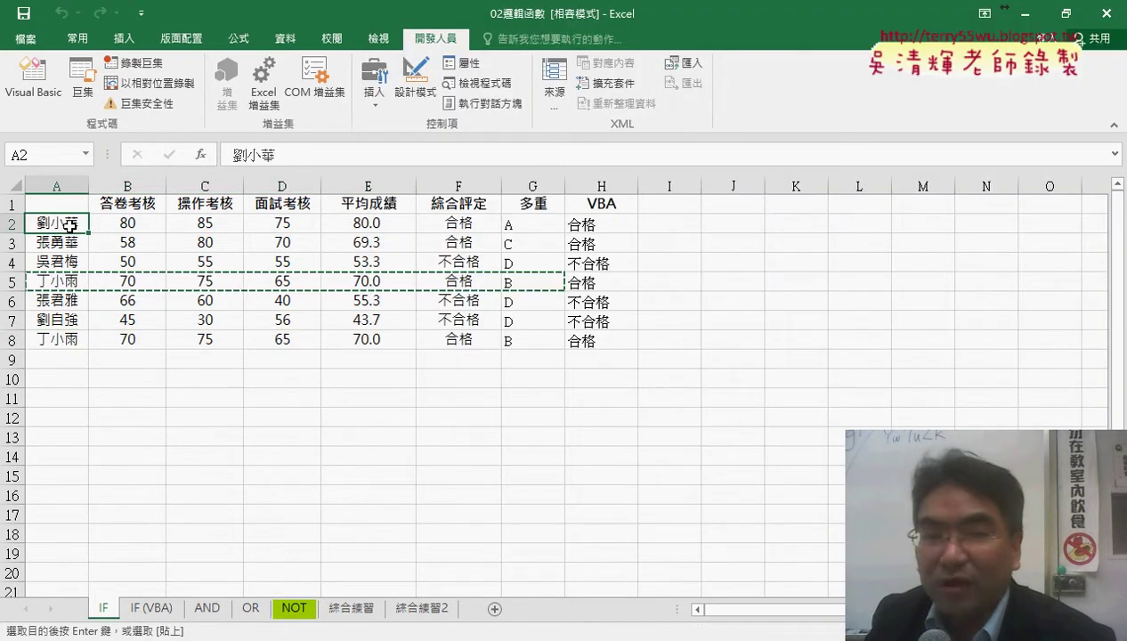
key(ctrl+Down)
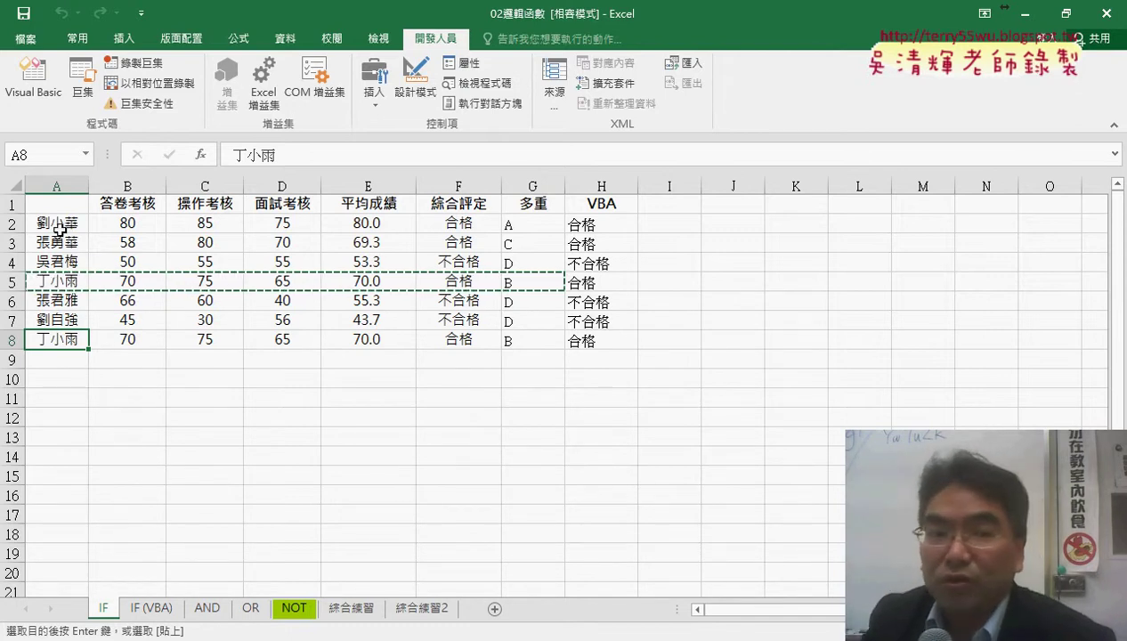
key(ctrl+Up)
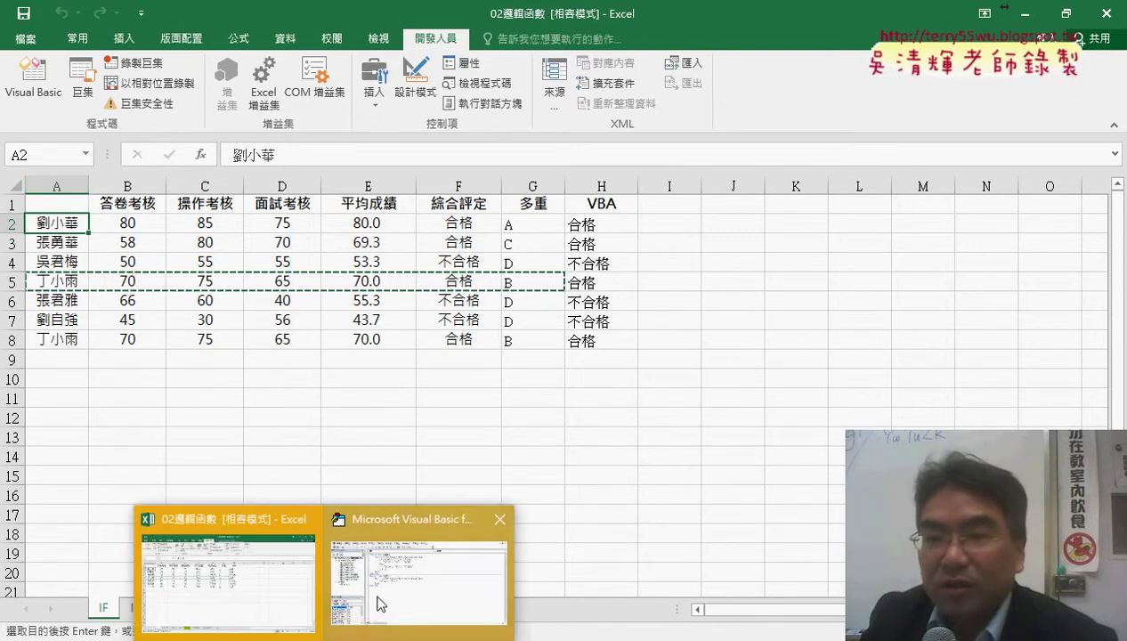
Duplicate the 成績 procedure below the existing code and rename the copy 成績多重.
click(422, 552)
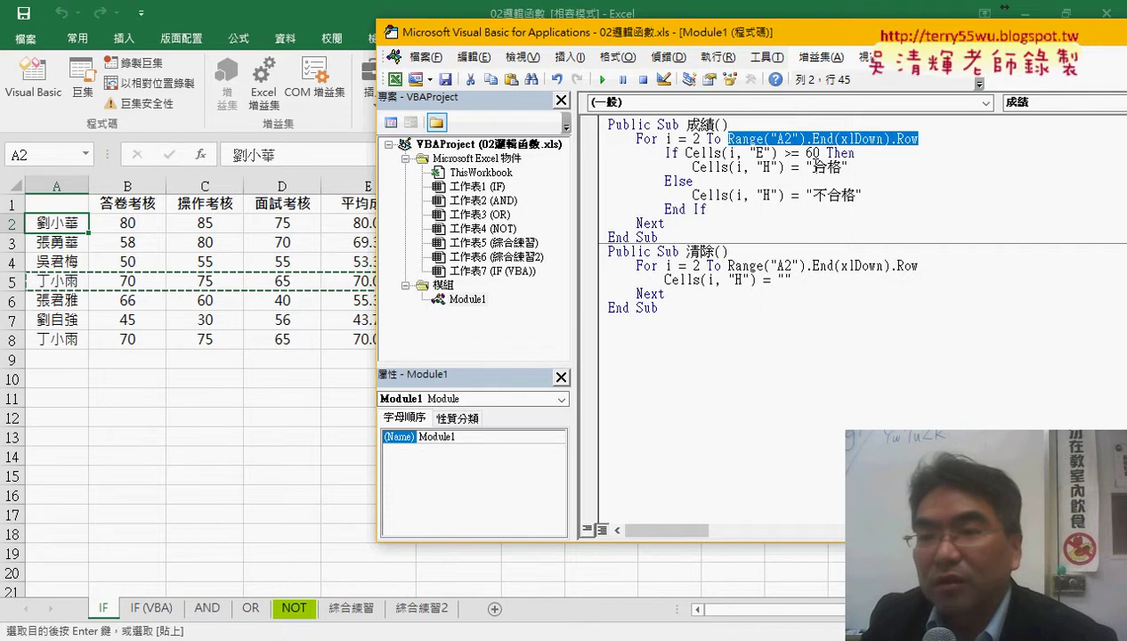
drag(814, 166, 827, 165)
click(868, 222)
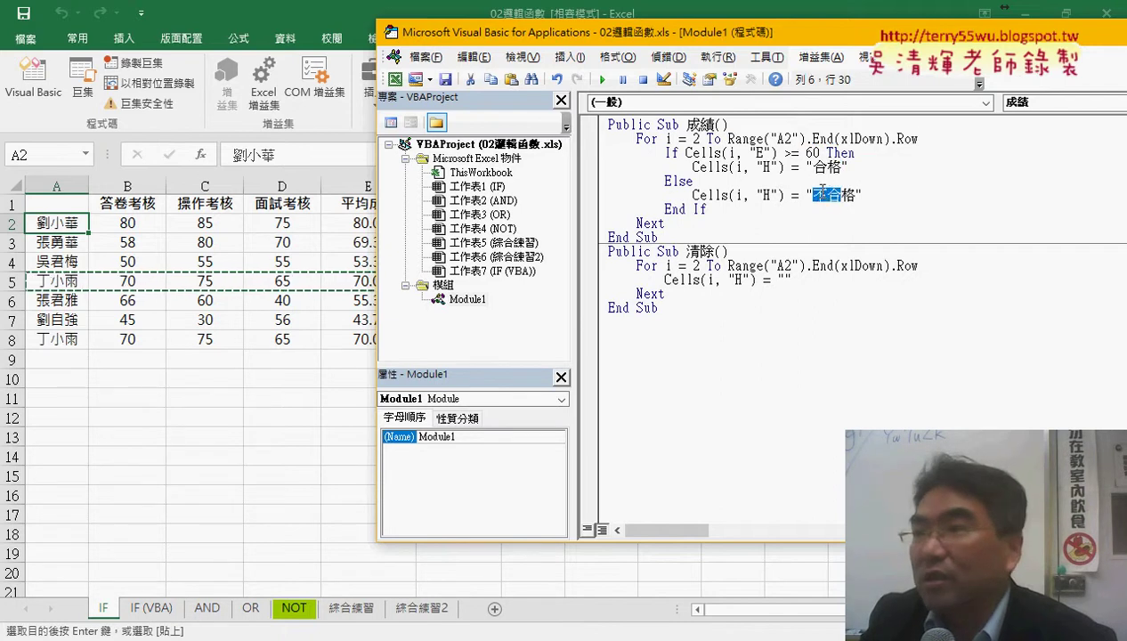
drag(669, 237, 607, 123)
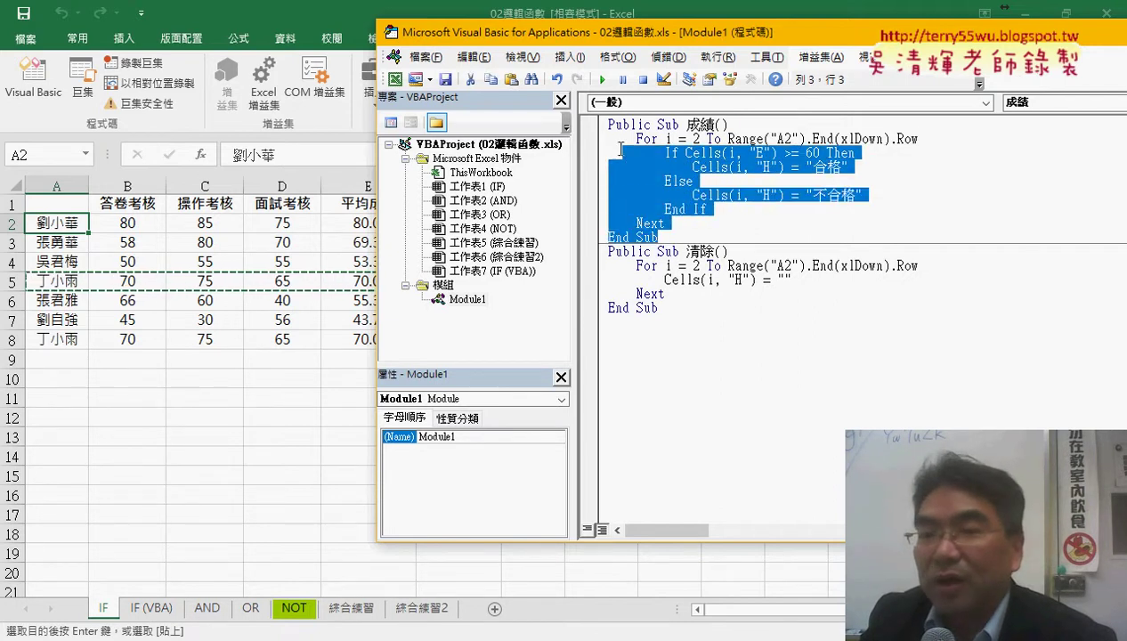
text(Public Sub 成績ㄔㄥ)
drag(664, 204, 627, 341)
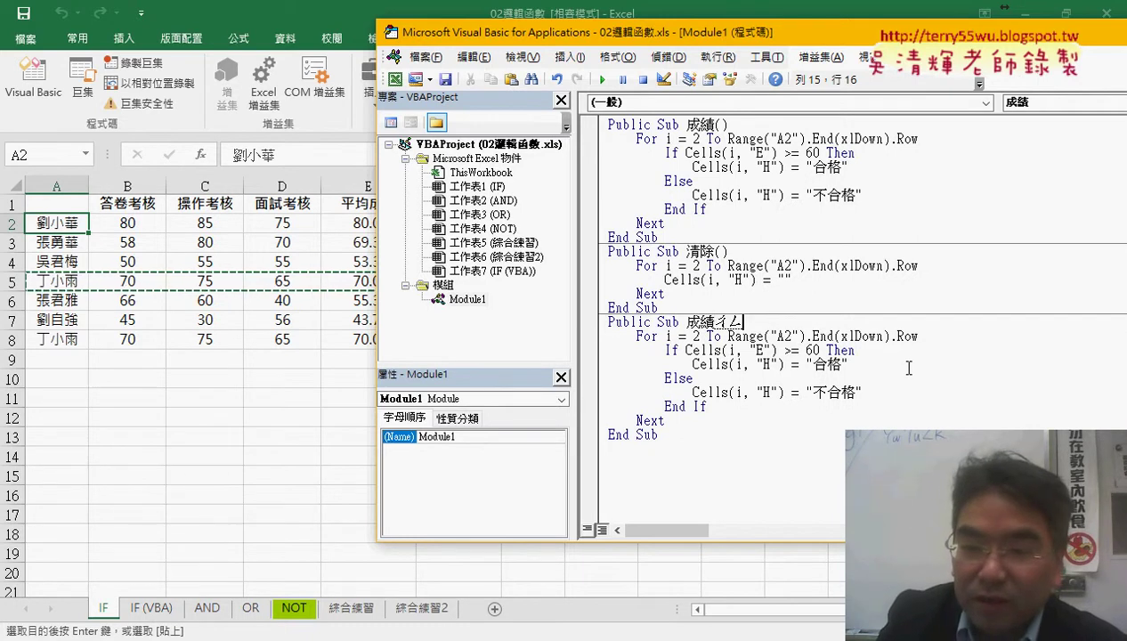
text(ㄉㄨ)
key(Return)
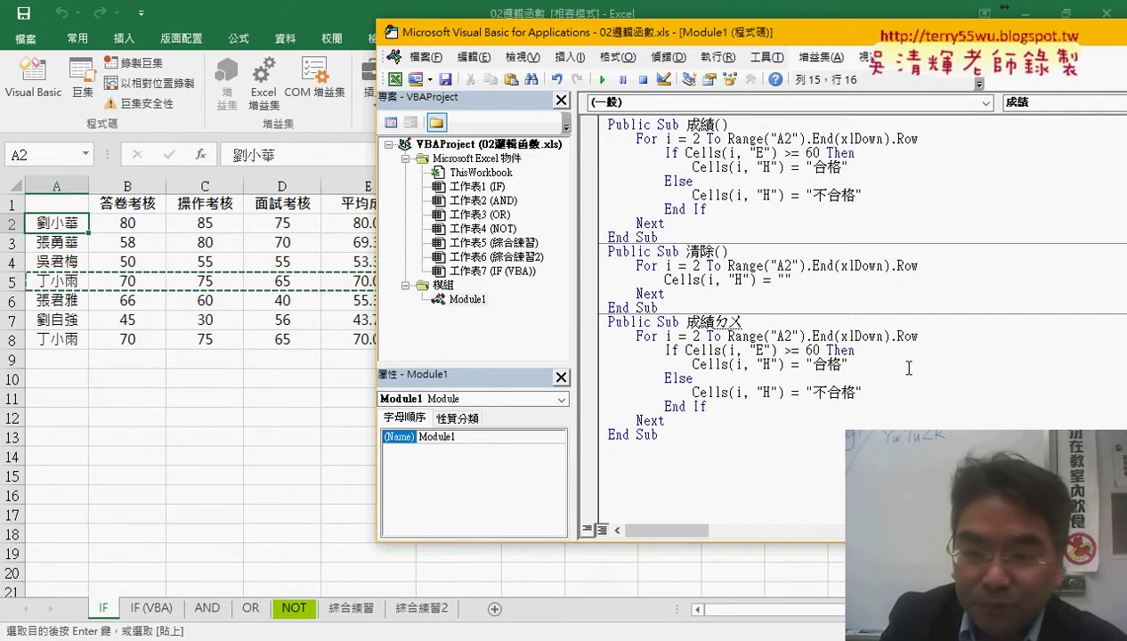
key(BackSpace)
text(重)
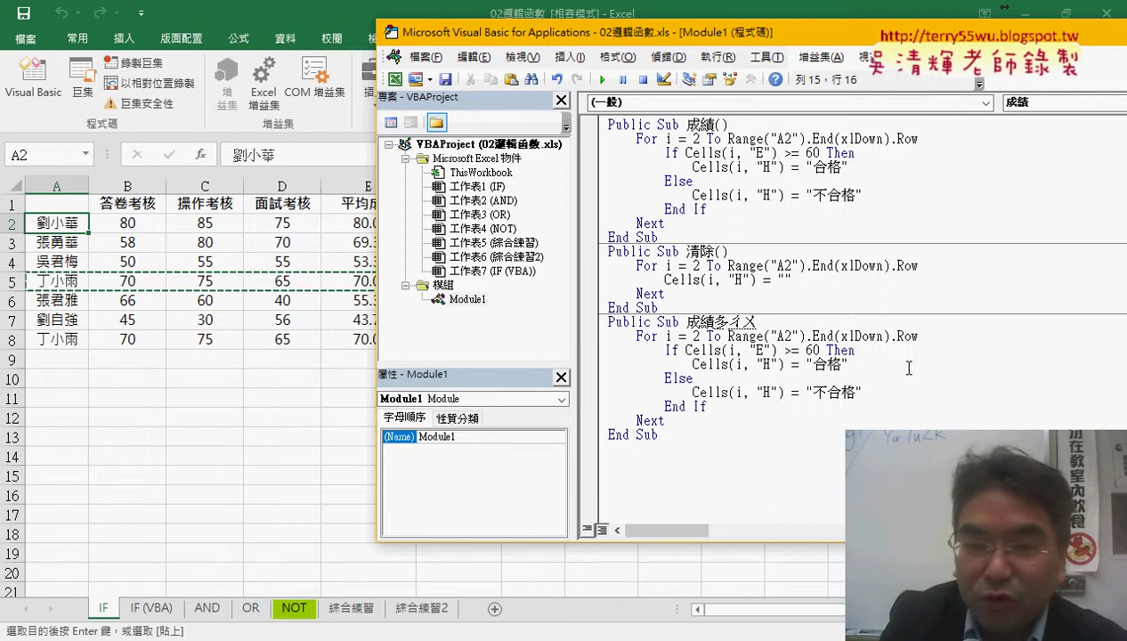
key(Return)
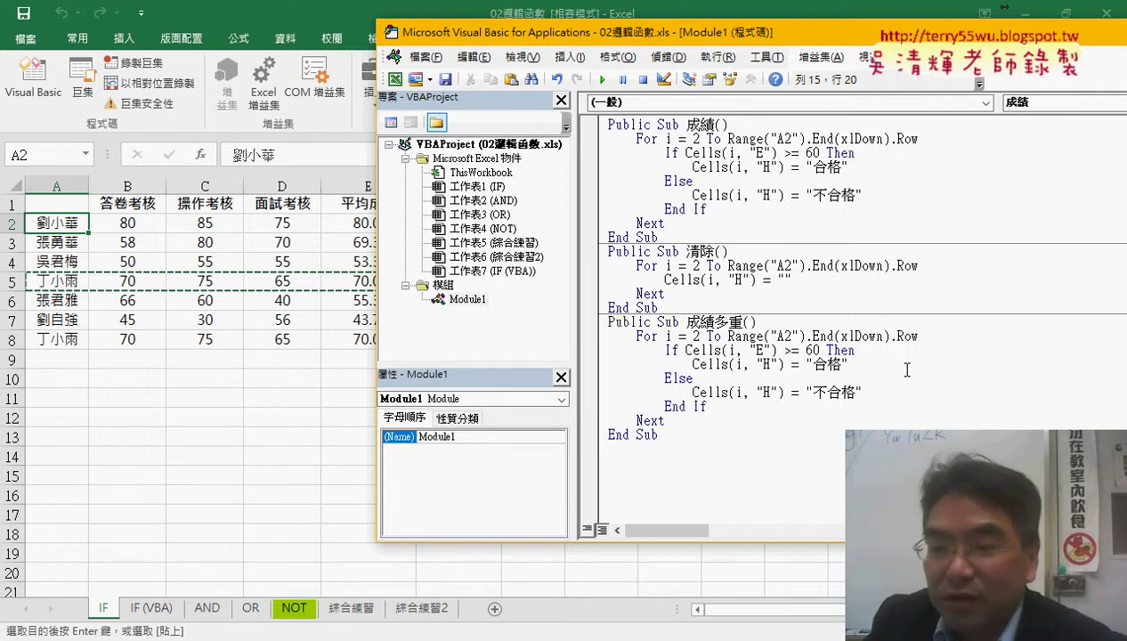
In 成績多重, change the threshold 60 to 80, 合格 to "A" and 不合格 to "D".
drag(813, 350, 805, 350)
mouse_move(606, 350)
mouse_down()
mouse_move(846, 365)
mouse_move(806, 350)
mouse_up()
click(877, 362)
text(8)
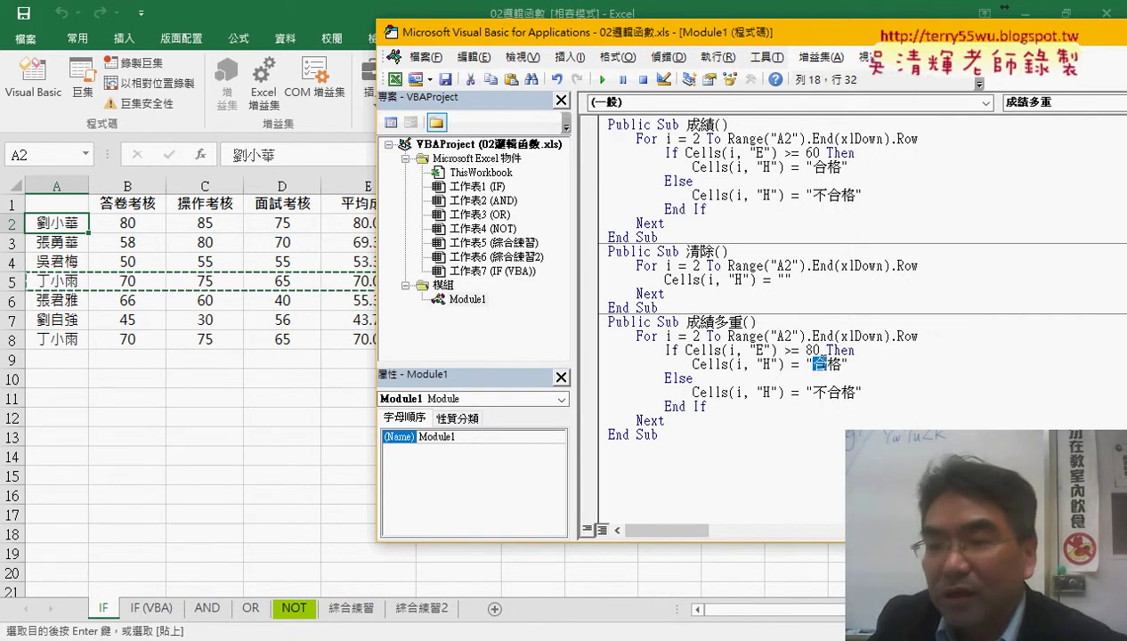
drag(813, 364, 842, 364)
text(A)
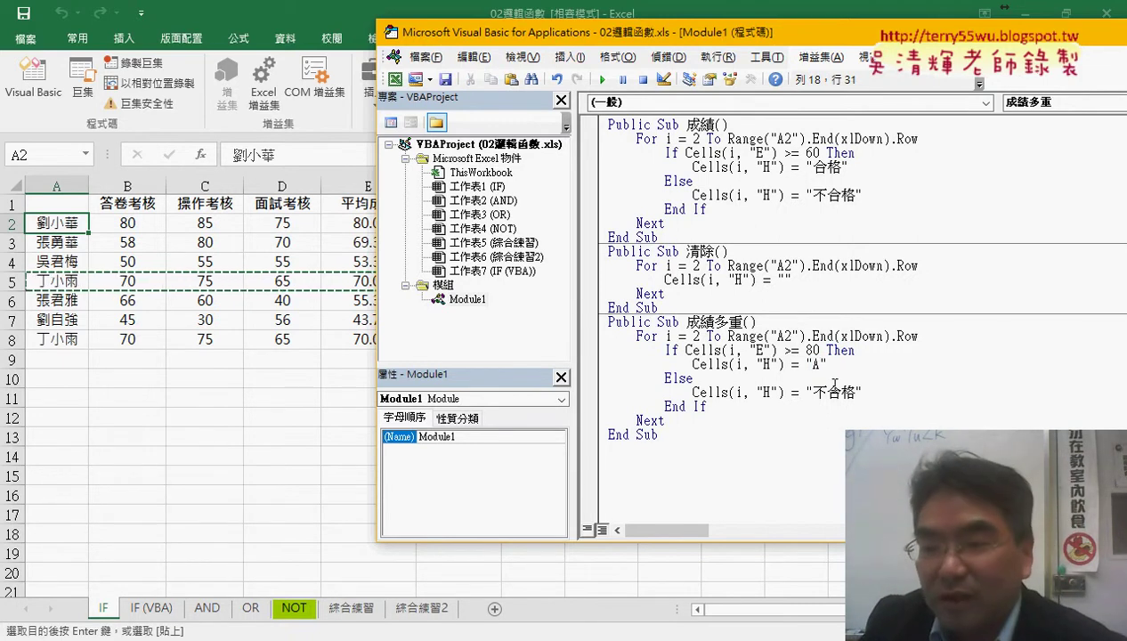
drag(812, 392, 856, 392)
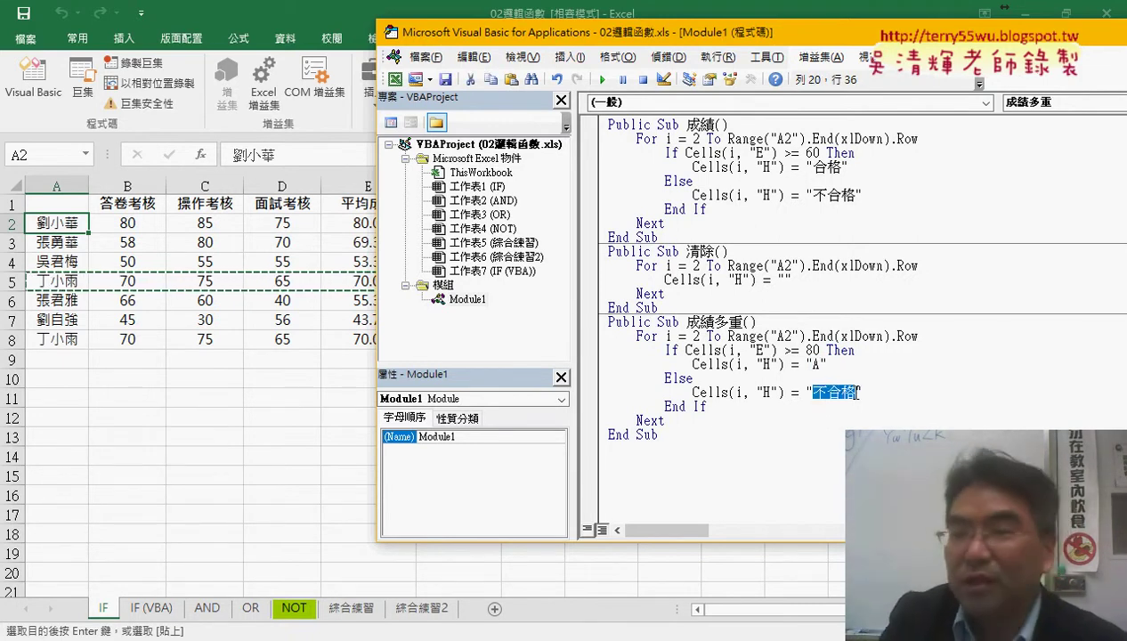
text(D)
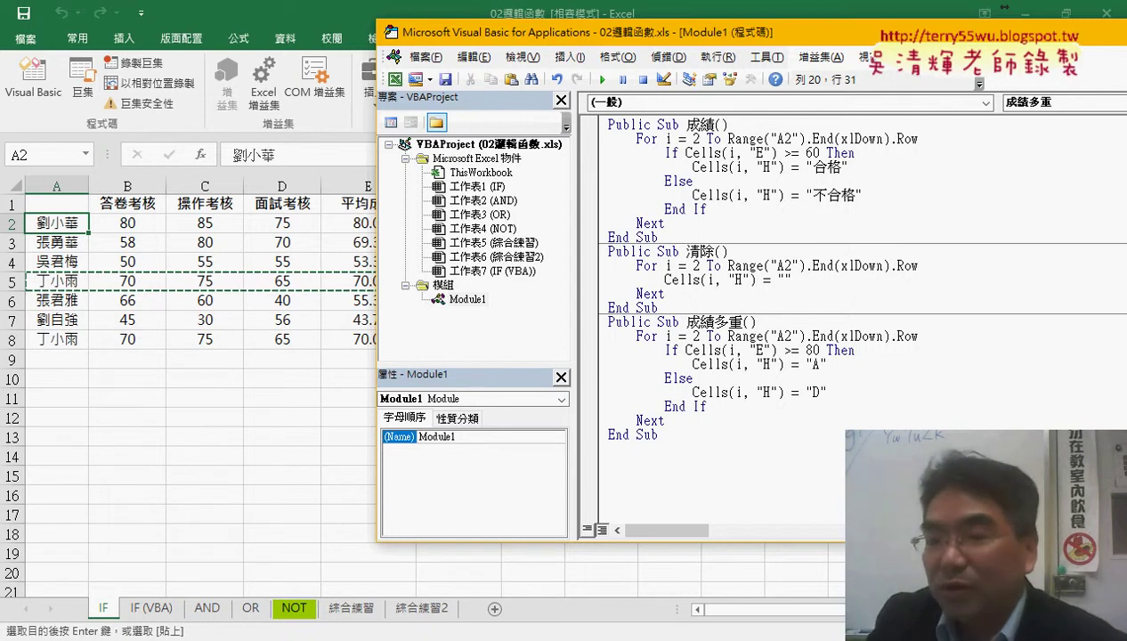
key(ctrl+End)
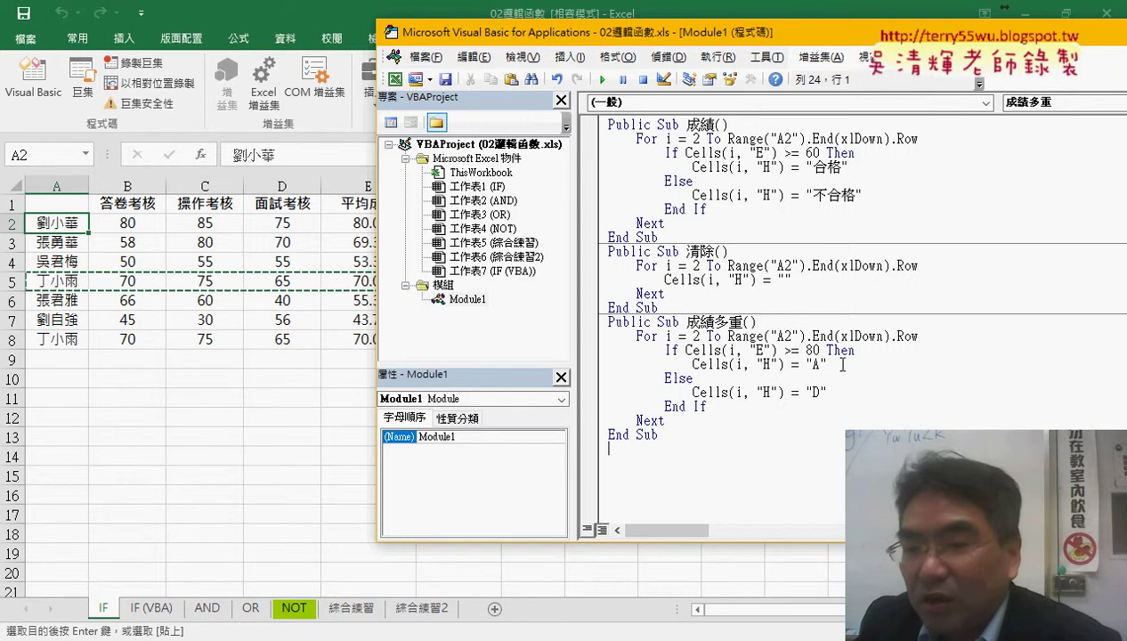
drag(843, 365, 605, 350)
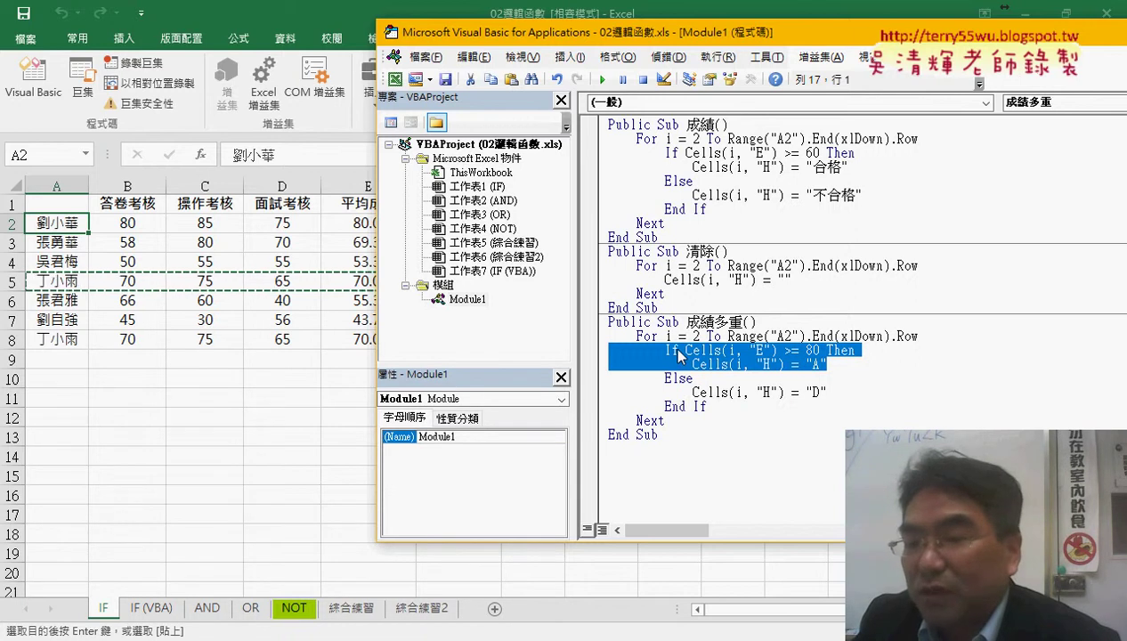
Copy the 80/"A" lines below and change the copy to >= 70 writing "B".
right_click(704, 354)
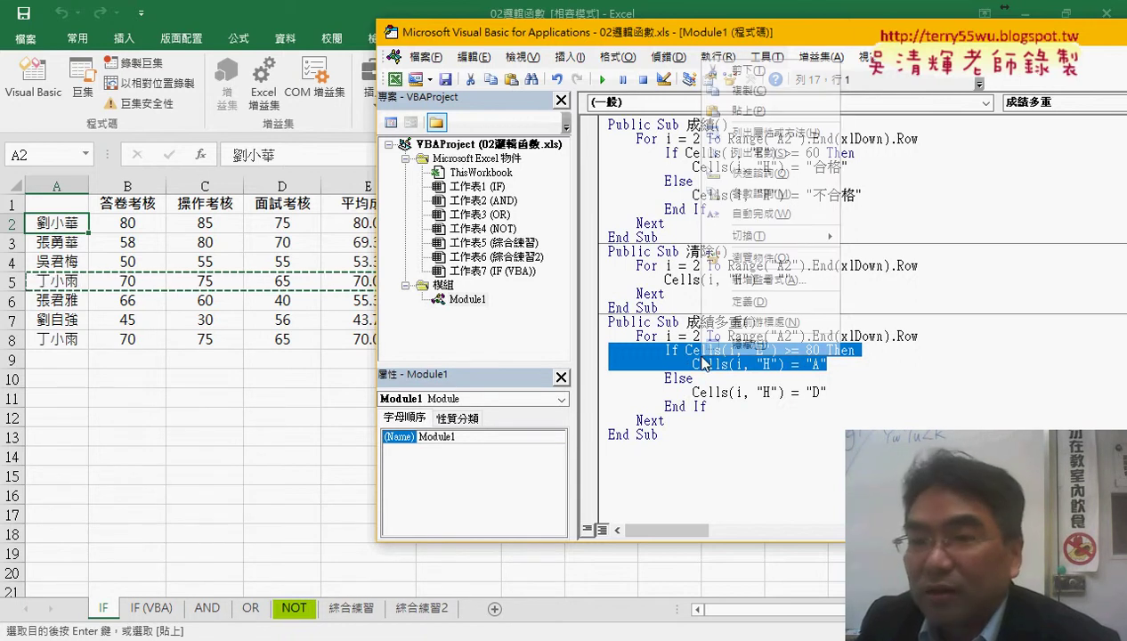
click(746, 90)
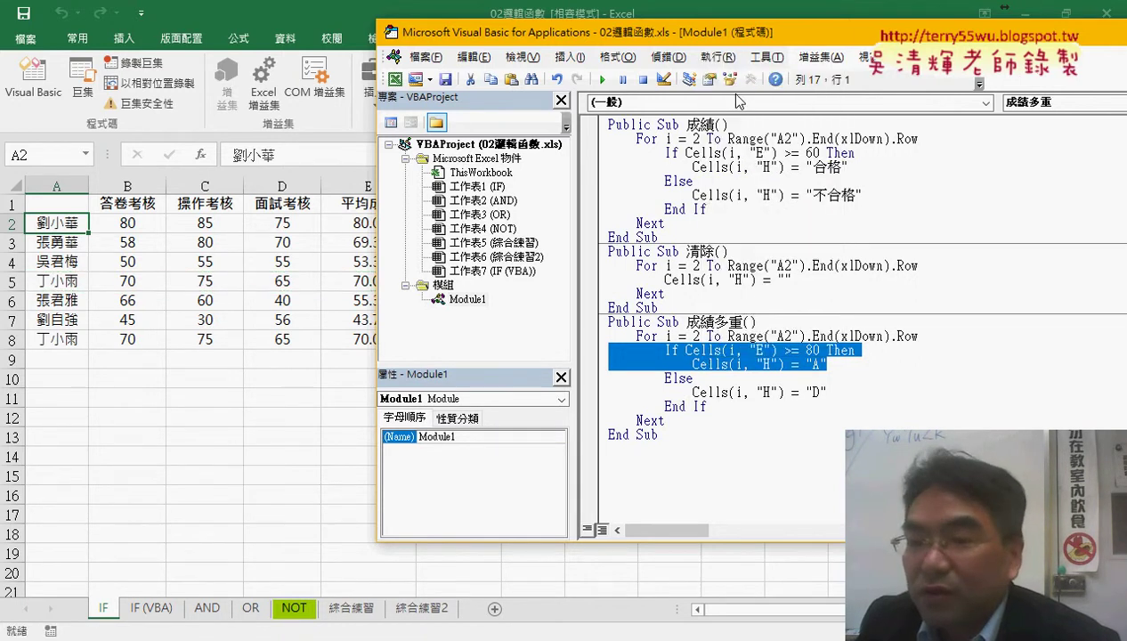
click(847, 364)
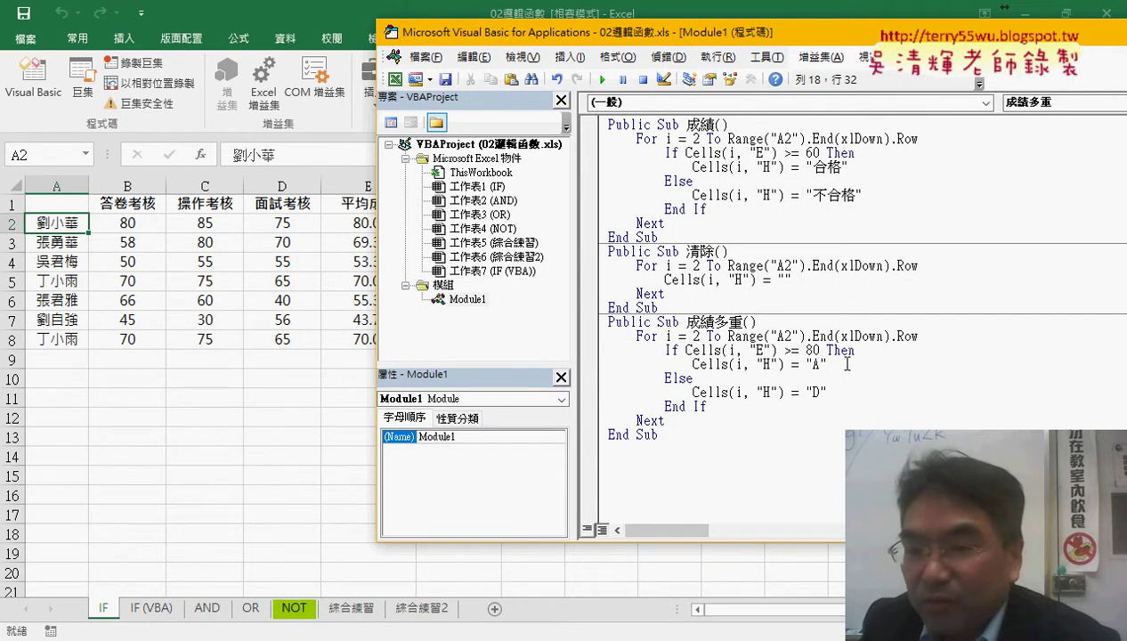
key(Return)
text(If Cells(i, "E") >= 80 Then             Cells(i, "H") = "A")
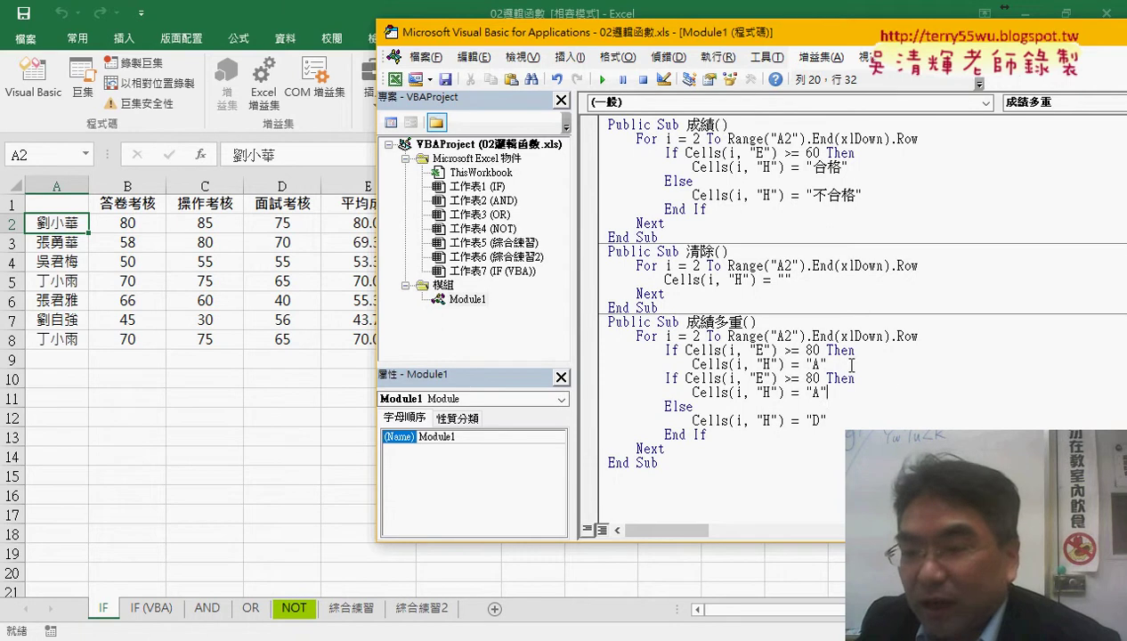
key(BackSpace)
text(7)
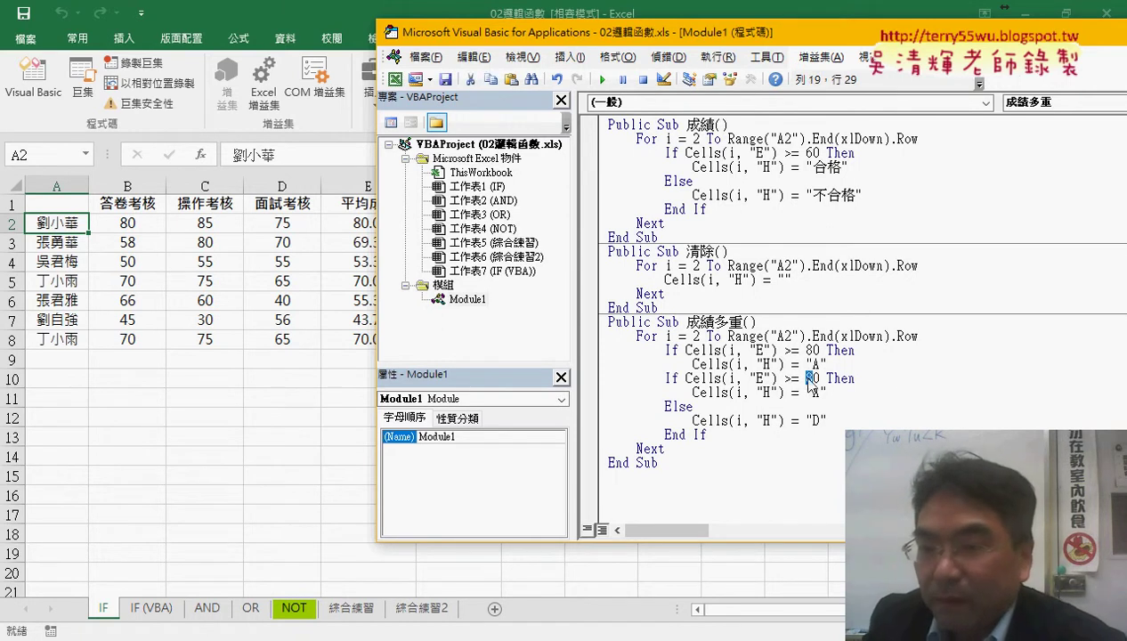
double_click(816, 391)
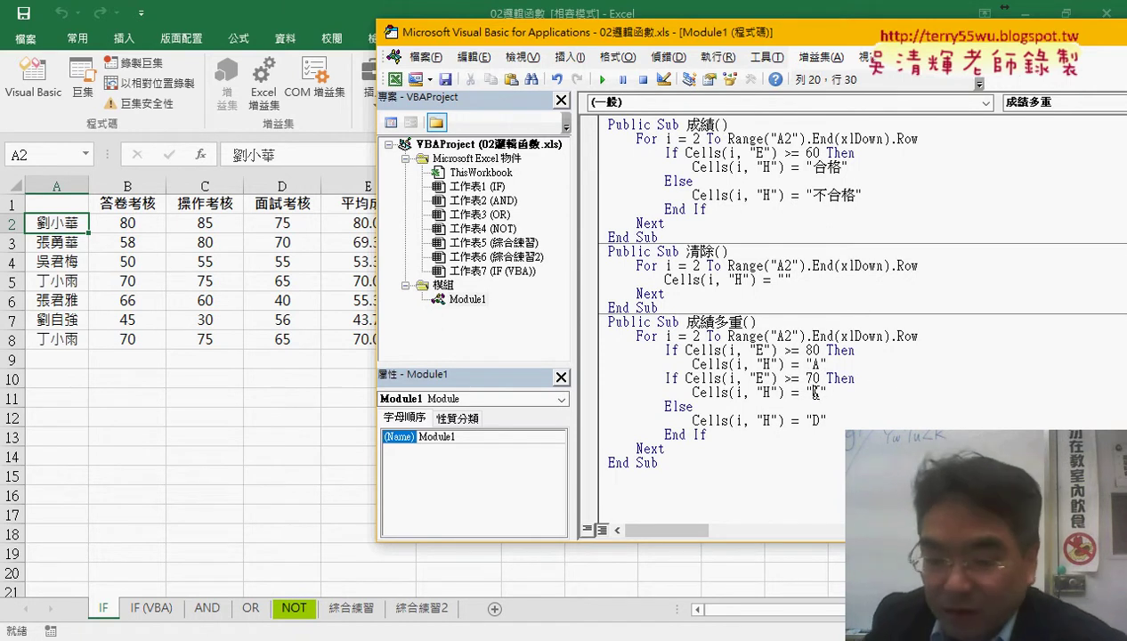
text(B)
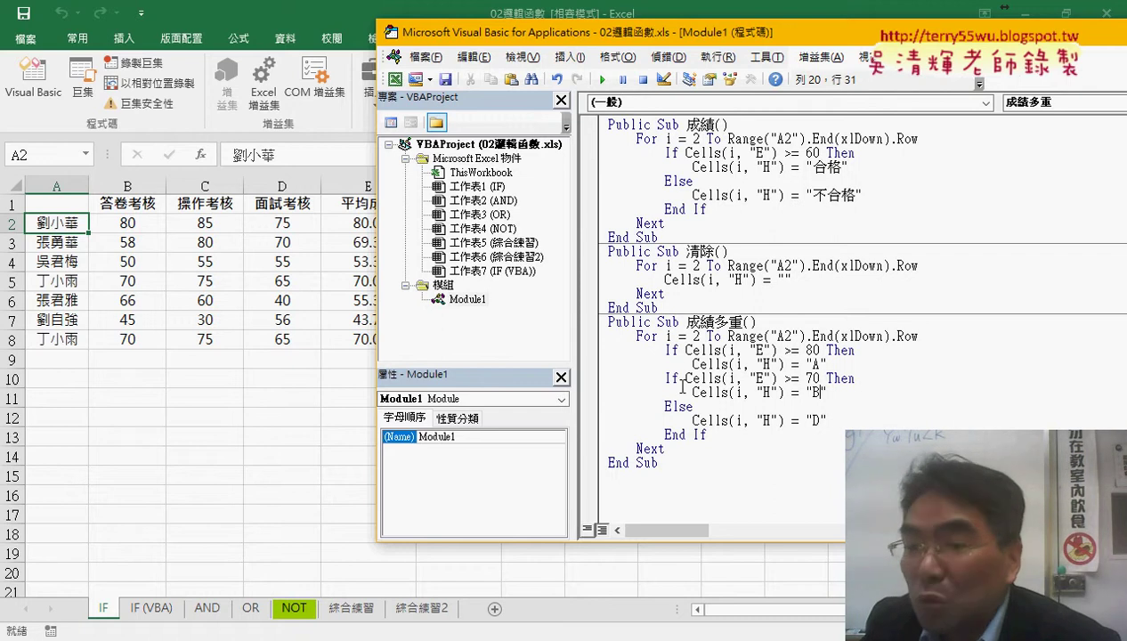
Turn the 70-point If into ElseIf and select the whole "B" branch.
double_click(670, 379)
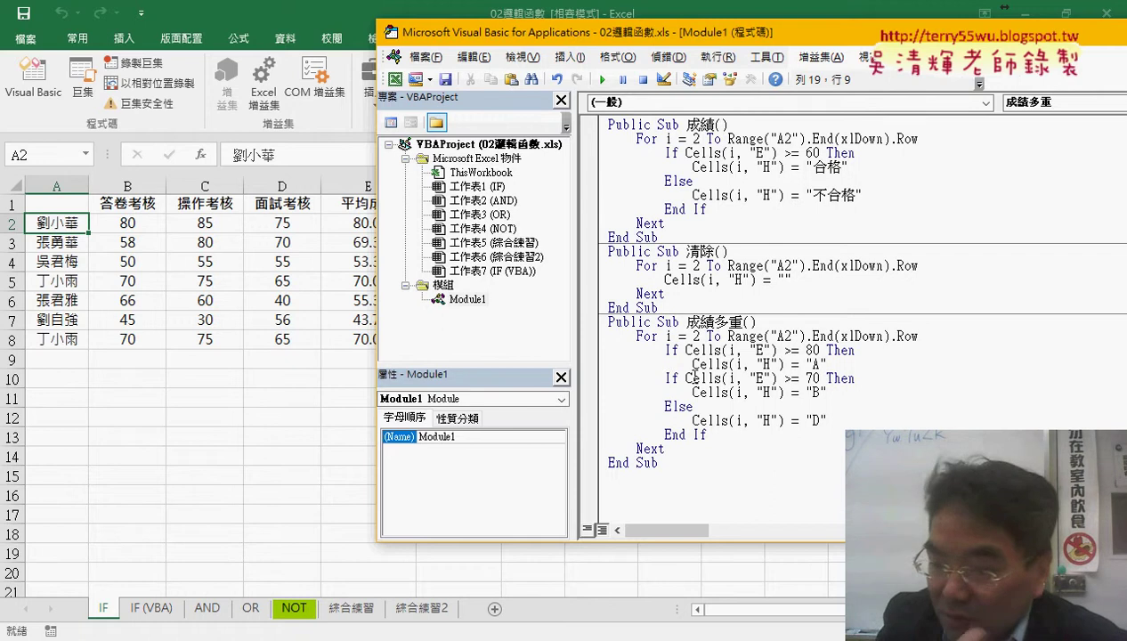
text(else)
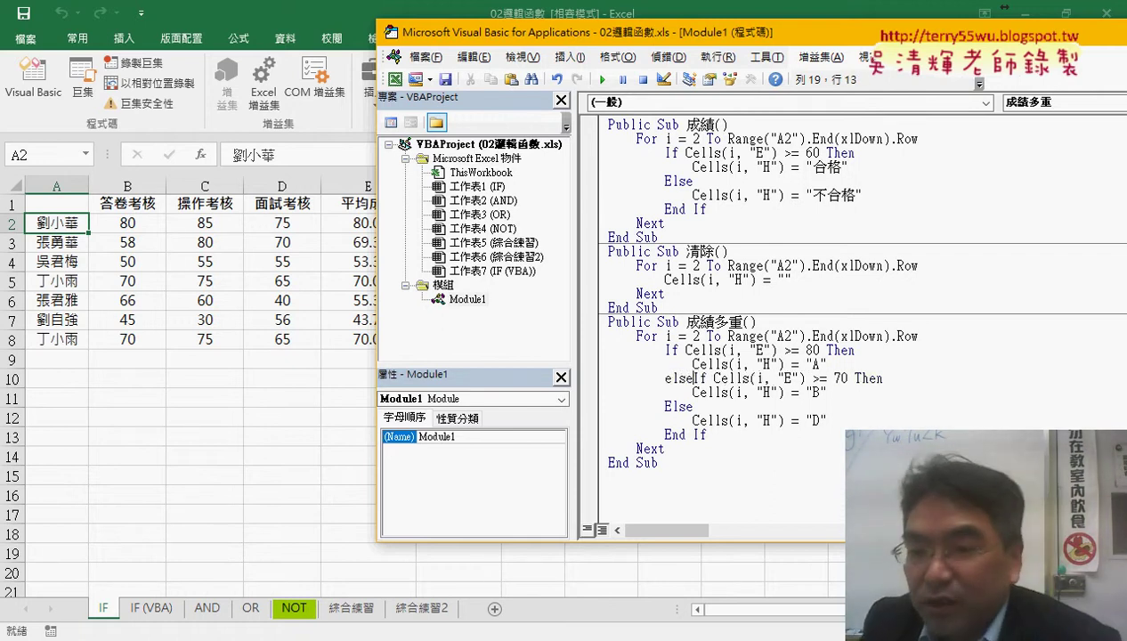
click(748, 450)
double_click(670, 351)
drag(665, 379, 708, 378)
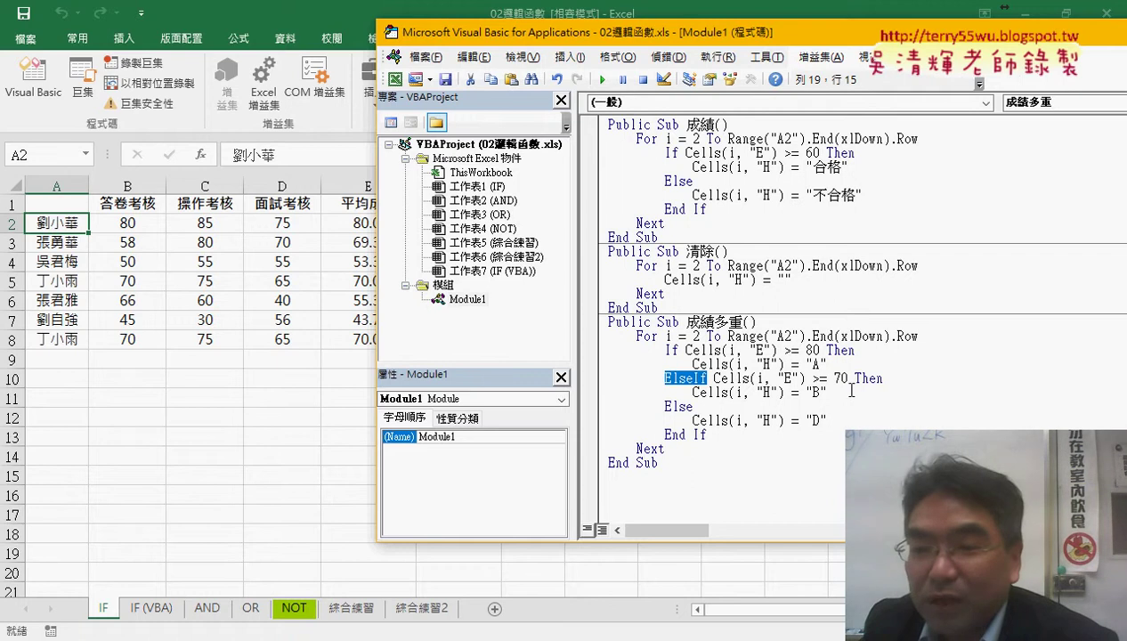
drag(842, 392, 586, 383)
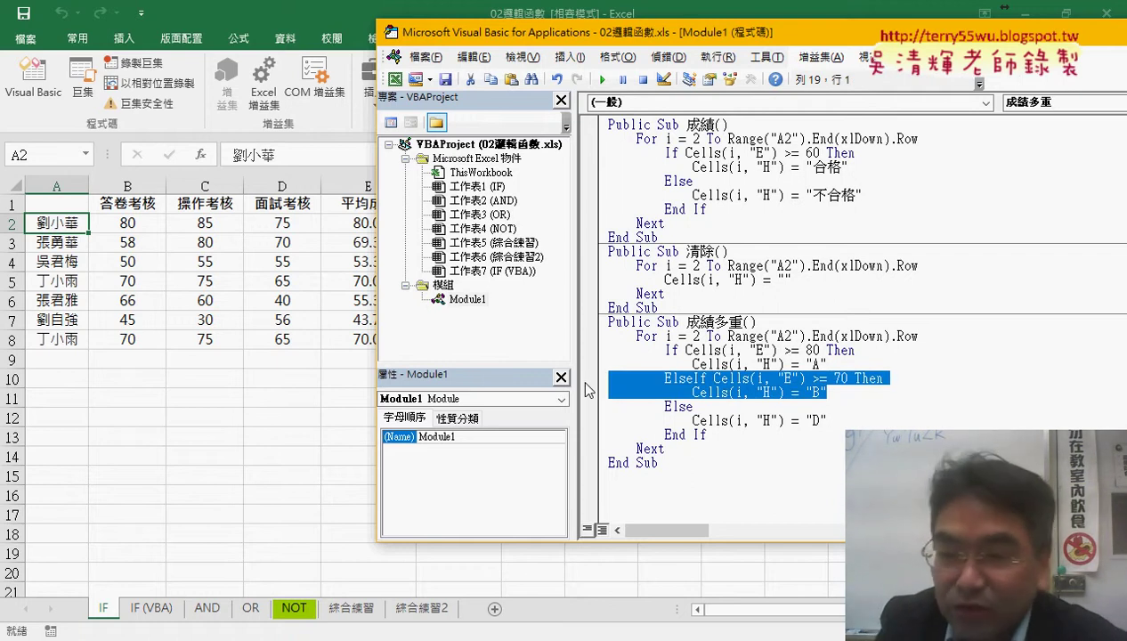
Paste the "B" branch below and change the copy to >= 60 writing "C".
click(909, 398)
key(Return)
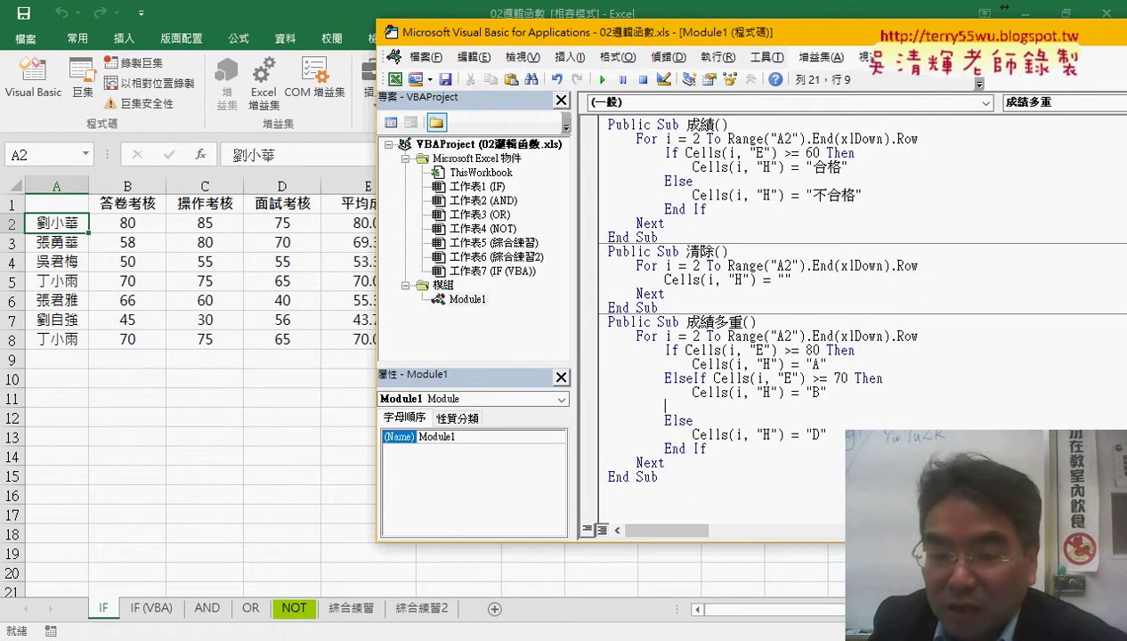
text(ElseIf Cells(i, "E") >= 70 Then             Cells(i, "H") = "B")
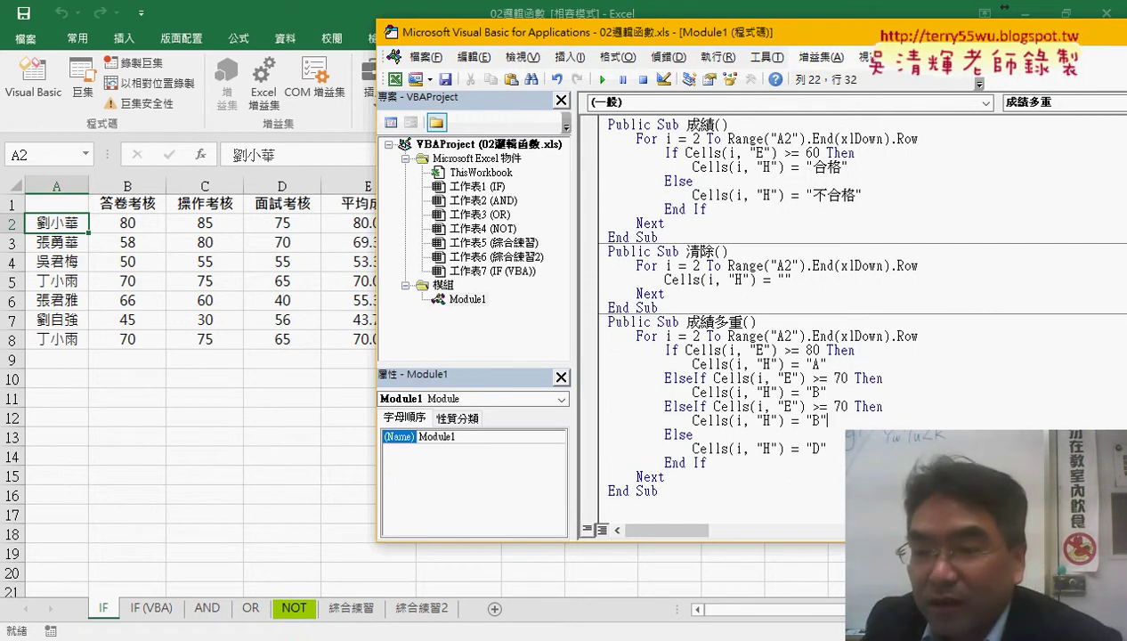
drag(834, 403, 841, 403)
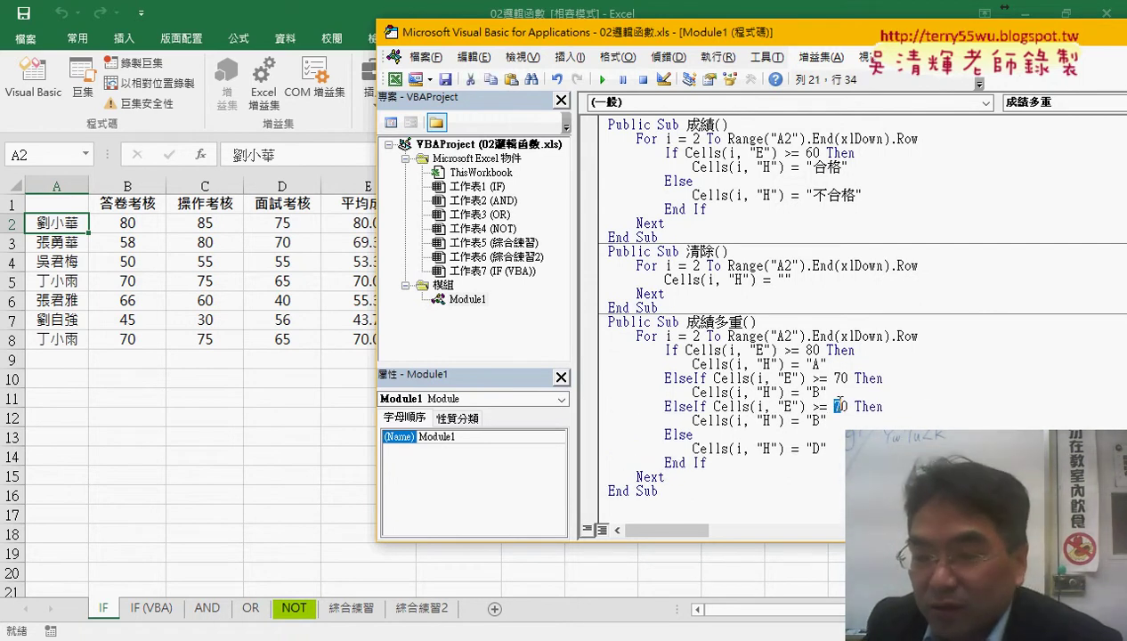
text(6)
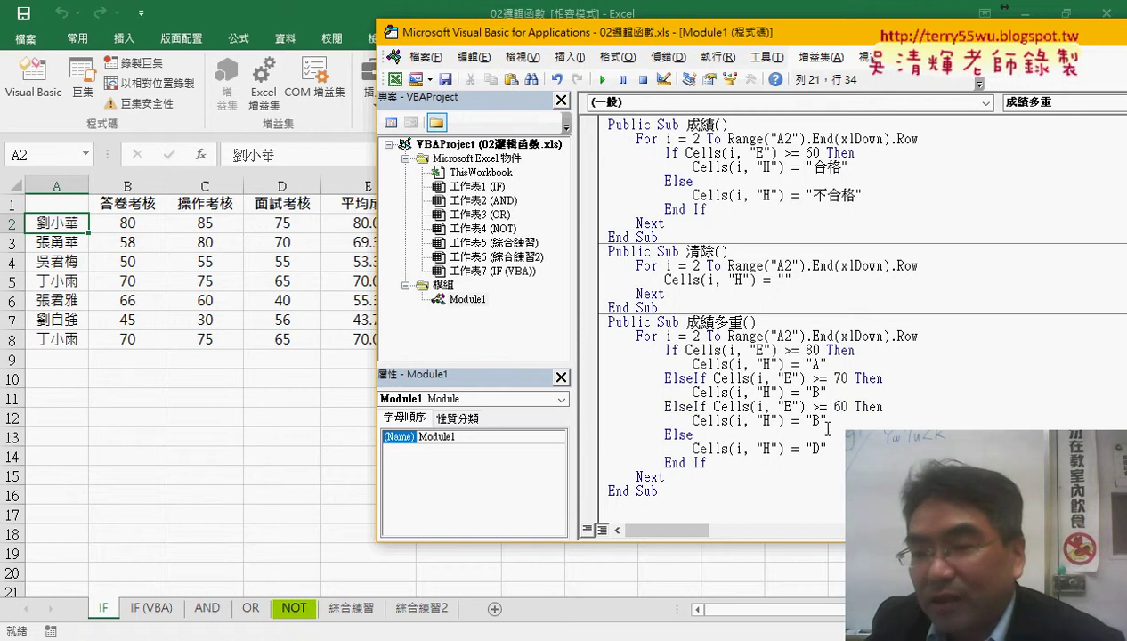
drag(813, 421, 820, 421)
text(C)
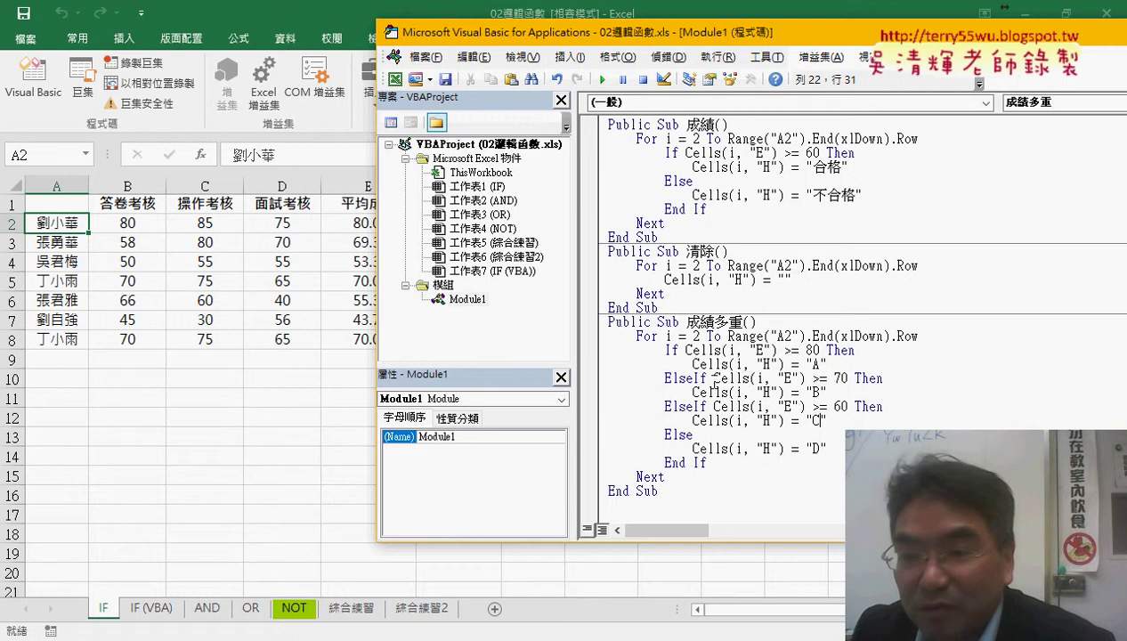
Walk through the A–D branch logic, then move the code window aside to reveal column H.
mouse_move(805, 350)
mouse_down()
mouse_move(813, 364)
mouse_move(610, 380)
mouse_up()
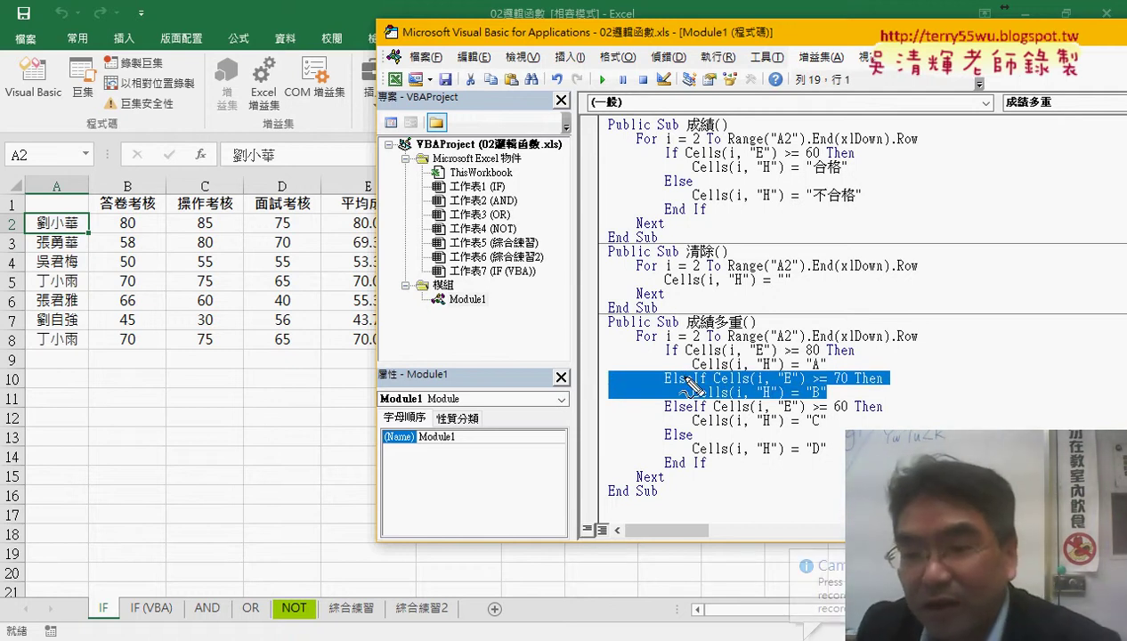
drag(666, 389, 687, 389)
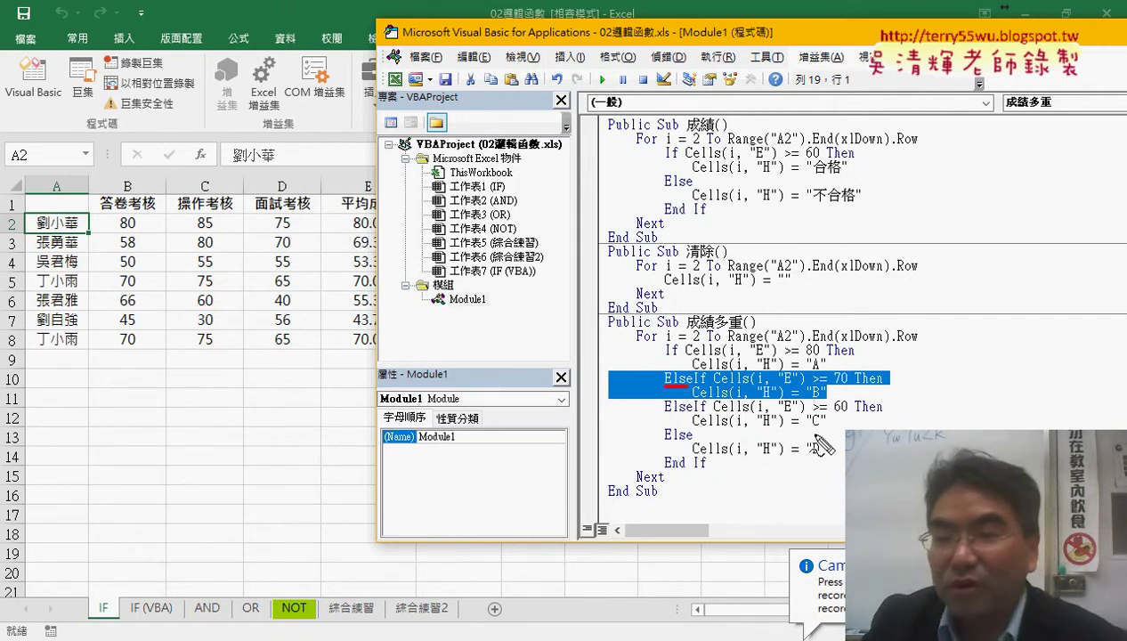
key(Escape)
click(776, 394)
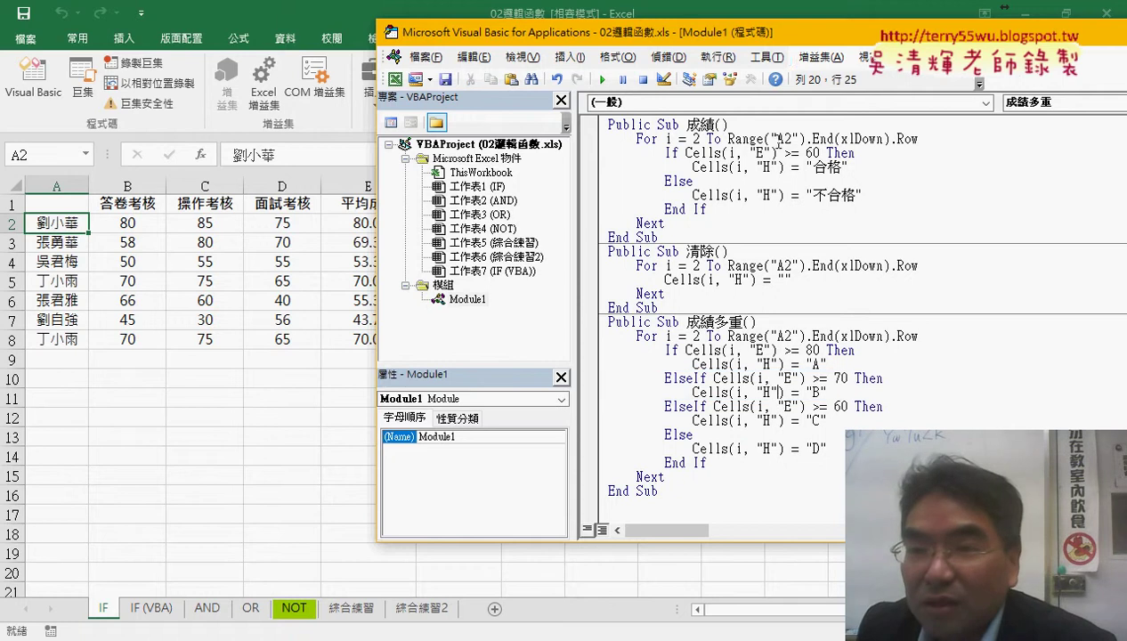
mouse_move(706, 43)
mouse_down()
mouse_move(984, 39)
mouse_move(945, 40)
mouse_up()
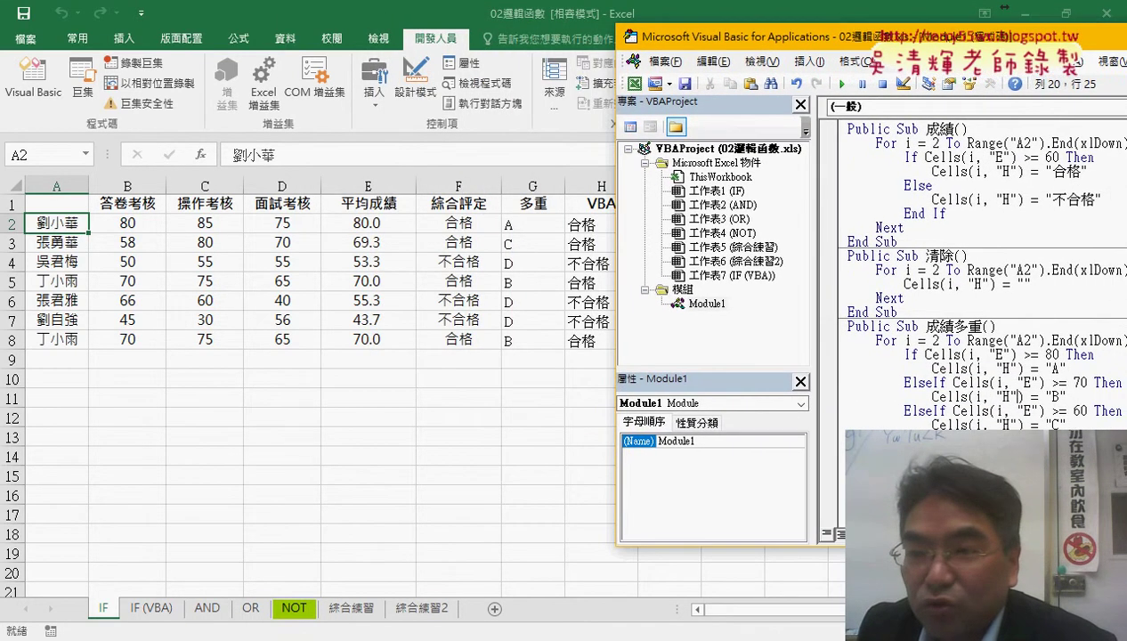
Clear column H with 清除, then run 成績多重 to fill H2:H8 with grades A, C, D, B, D, D, B.
click(981, 282)
click(842, 83)
click(905, 411)
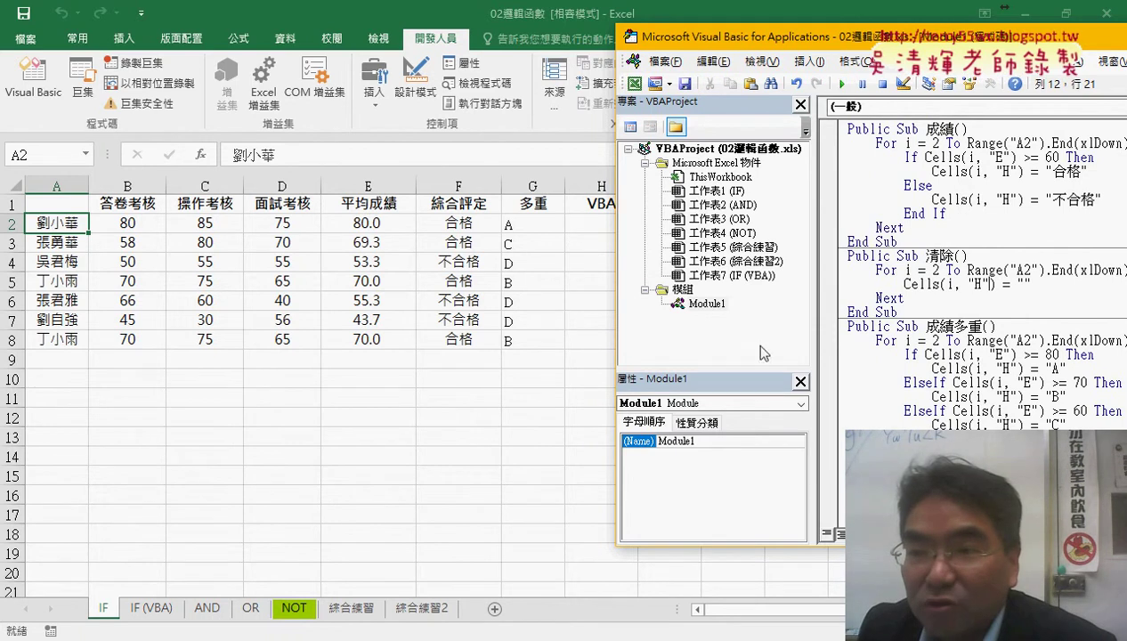
click(843, 84)
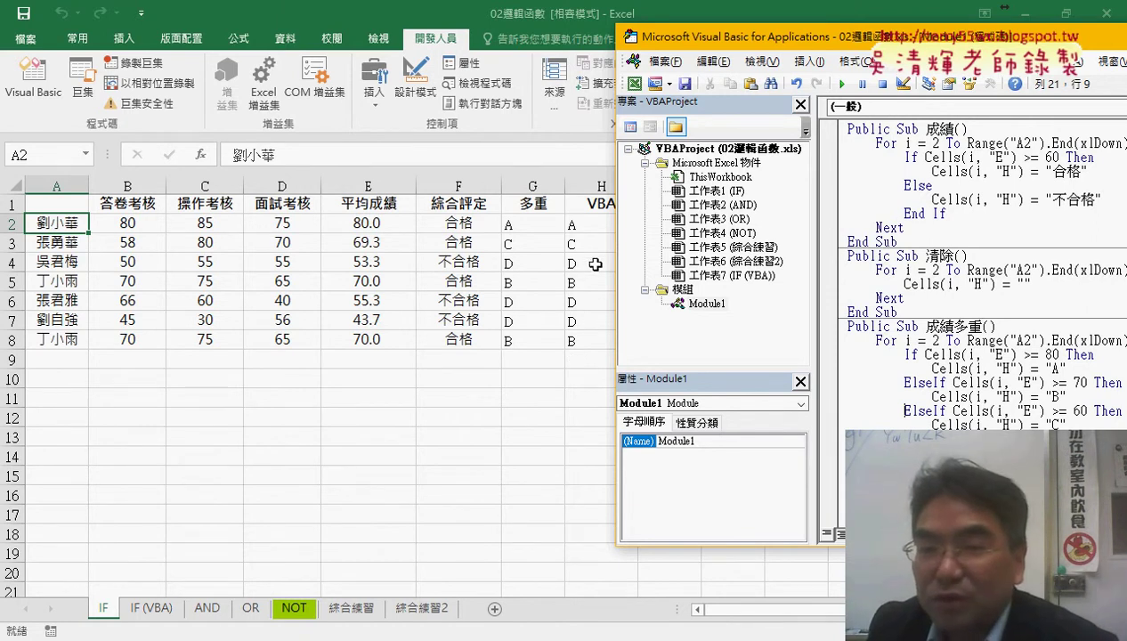
drag(616, 162, 660, 161)
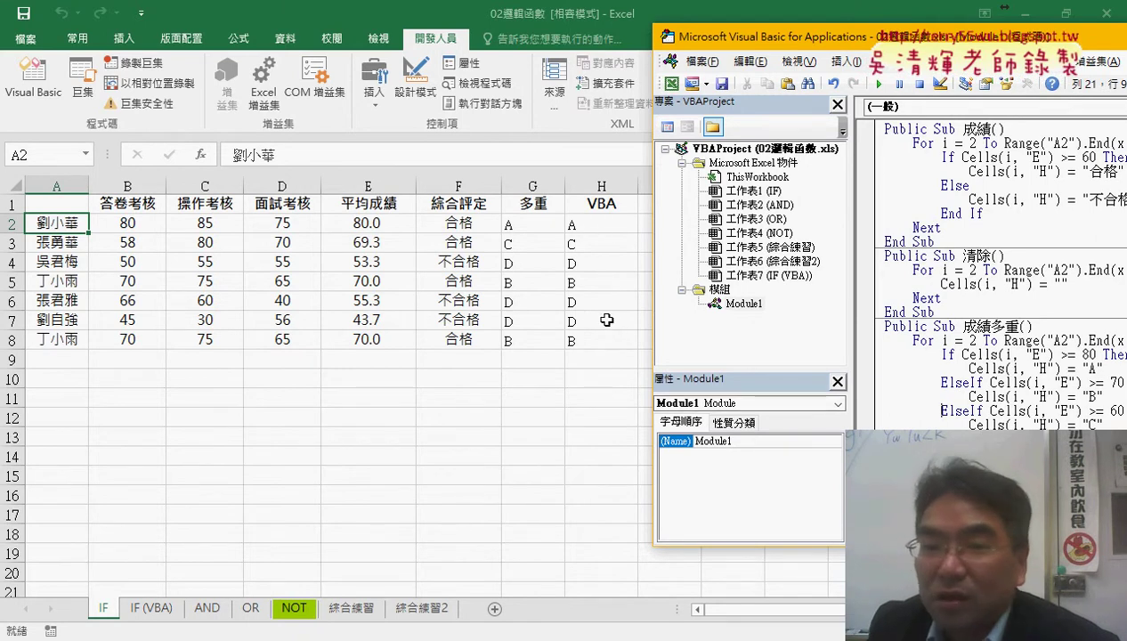
drag(614, 223, 612, 337)
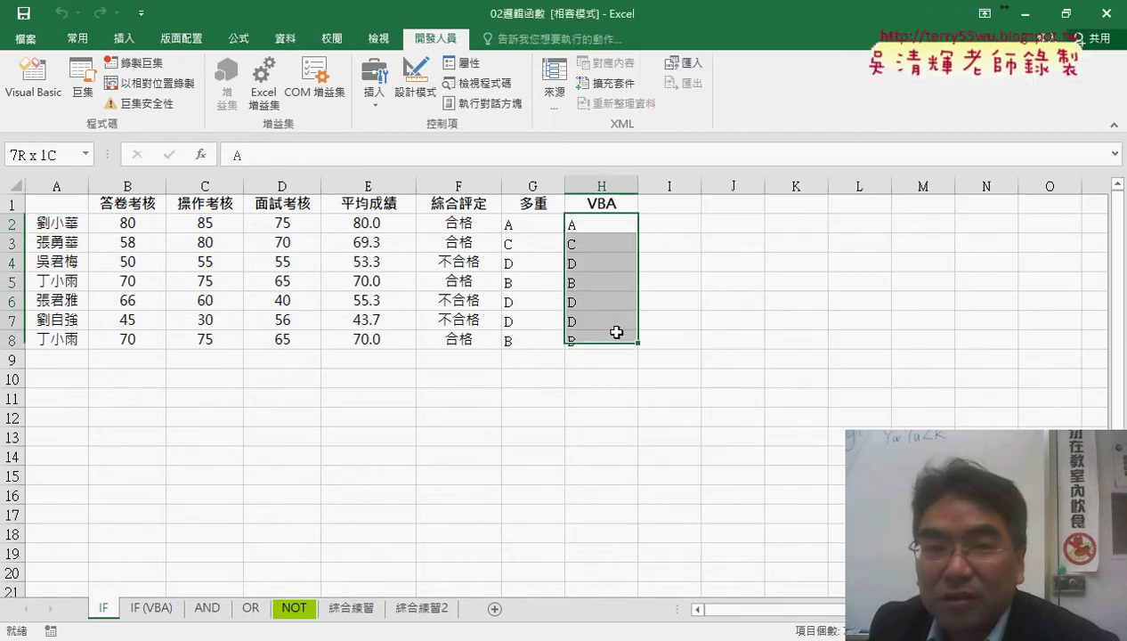
click(78, 38)
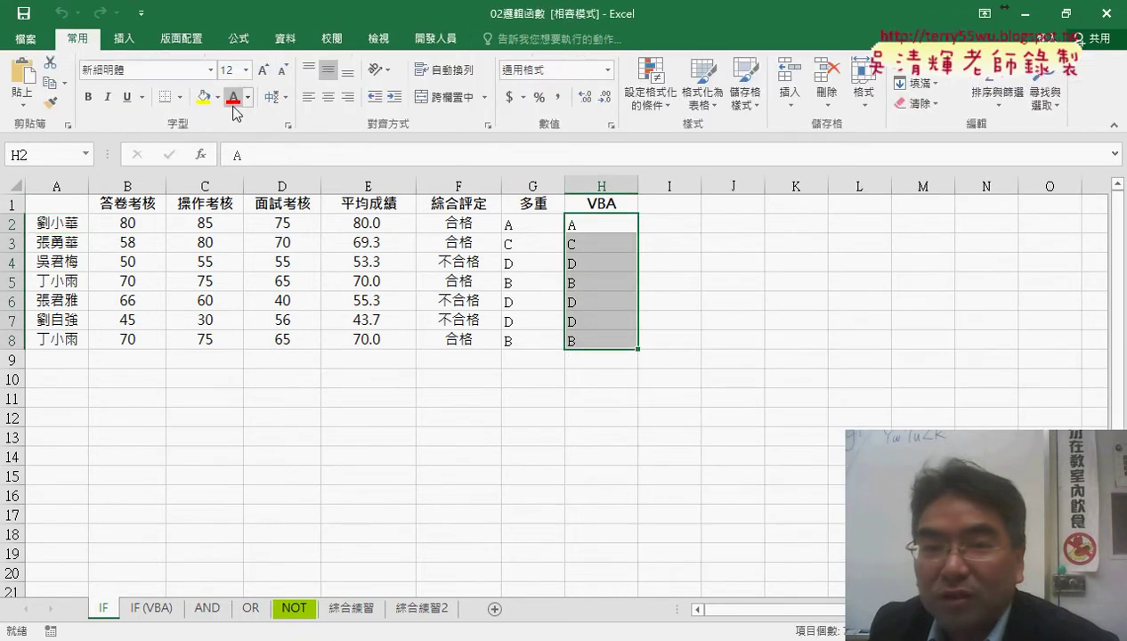
click(329, 98)
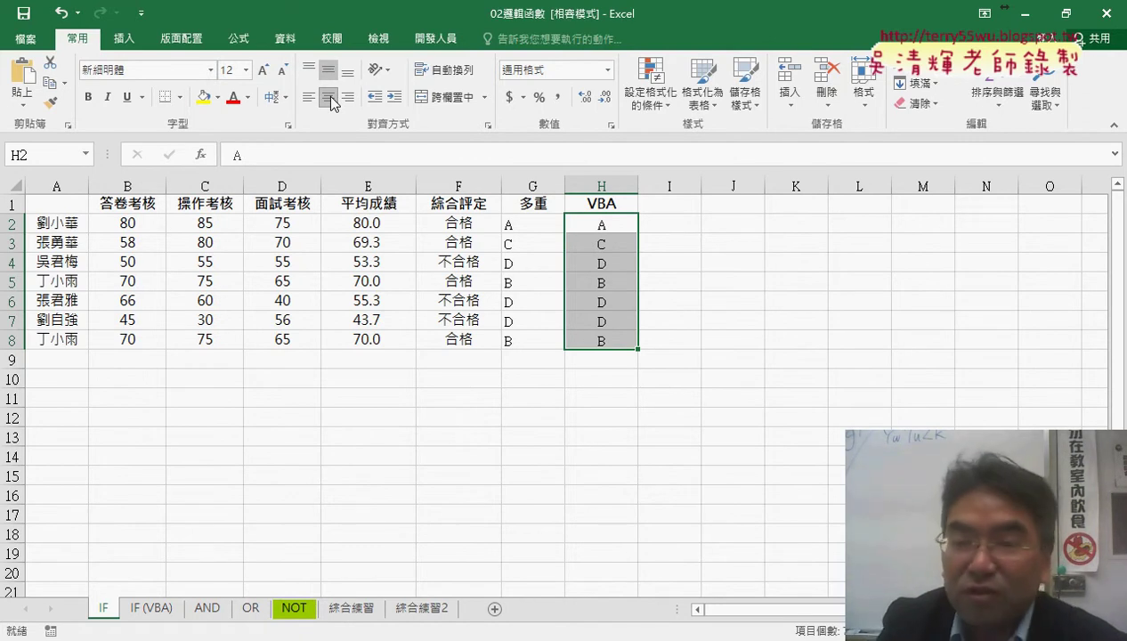
key(ctrl+z)
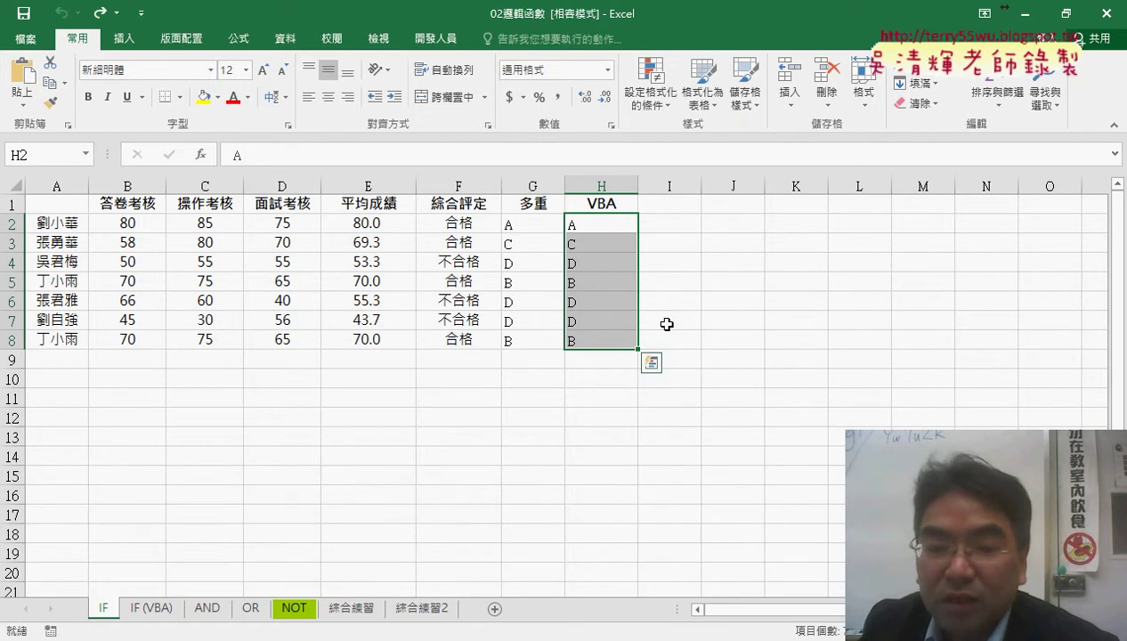
Return to the Visual Basic window and place the caret in the 成績多重 code.
mouse_move(329, 637)
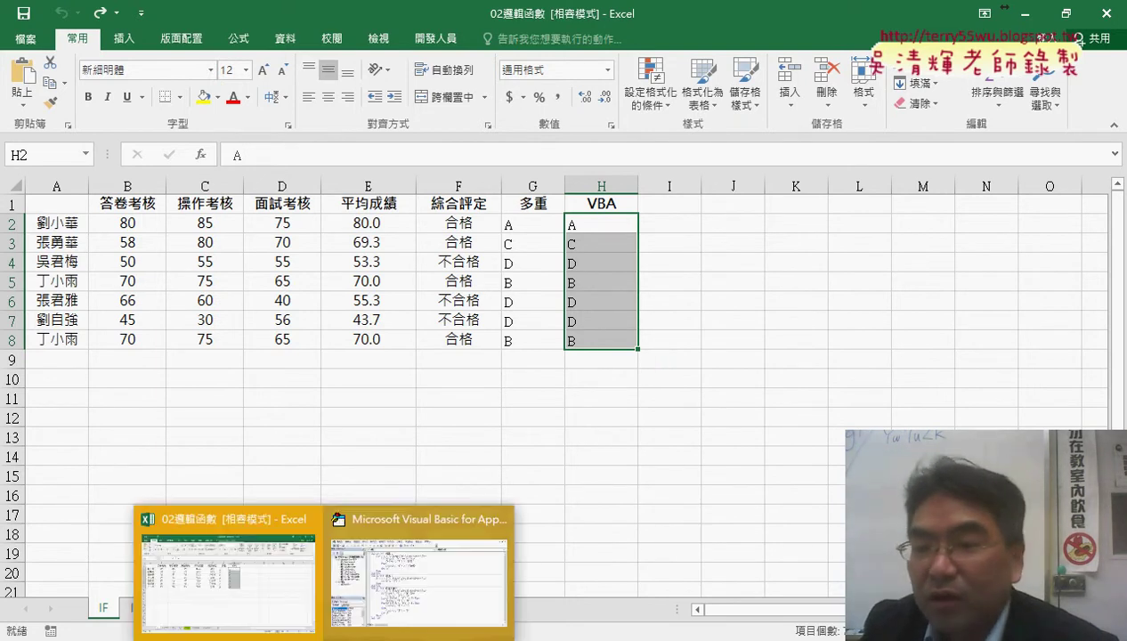
click(423, 570)
click(881, 355)
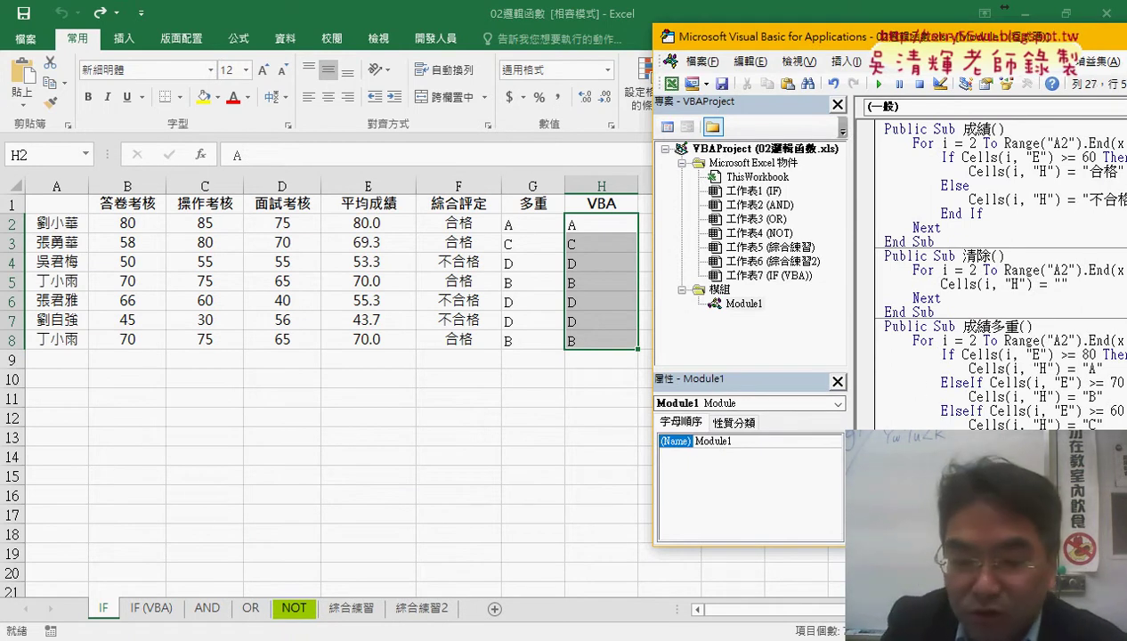
click(933, 368)
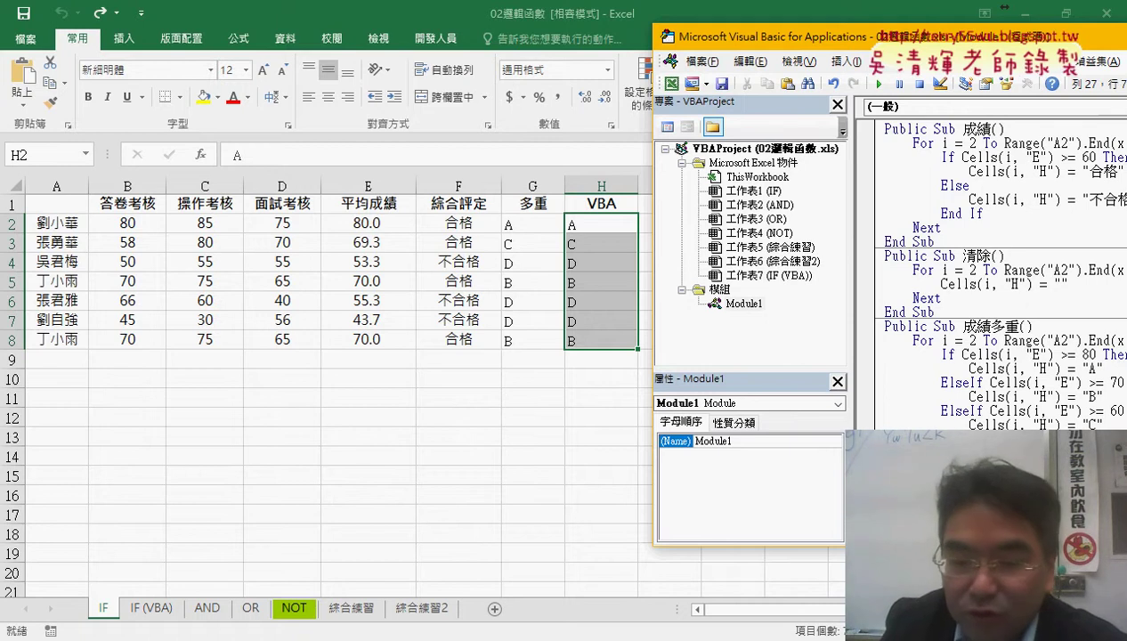
click(947, 367)
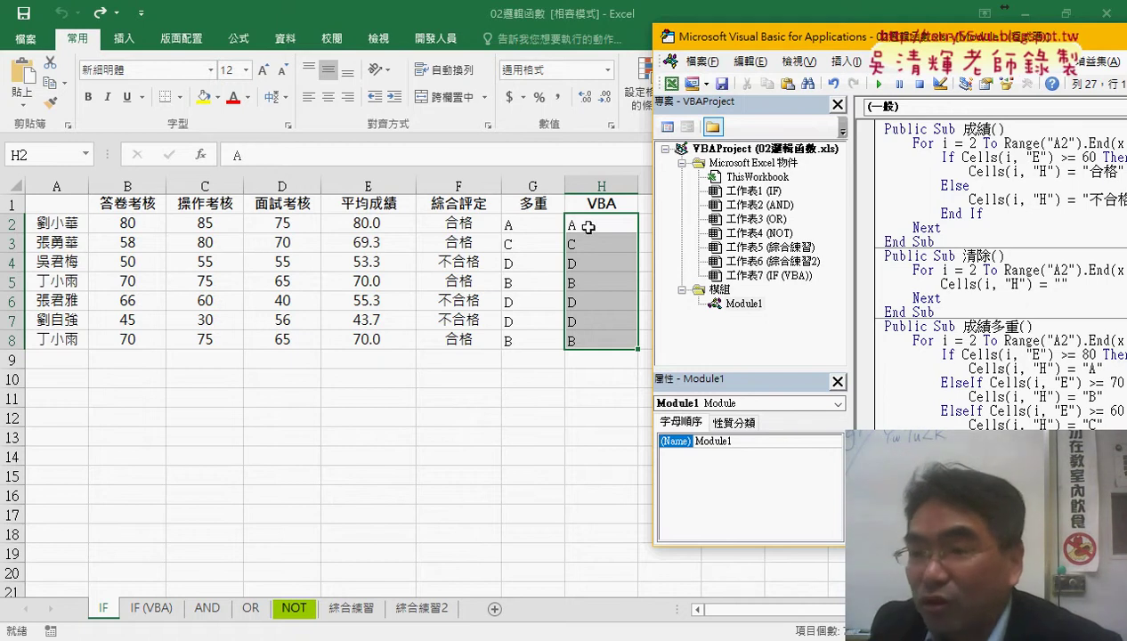
drag(757, 37, 724, 34)
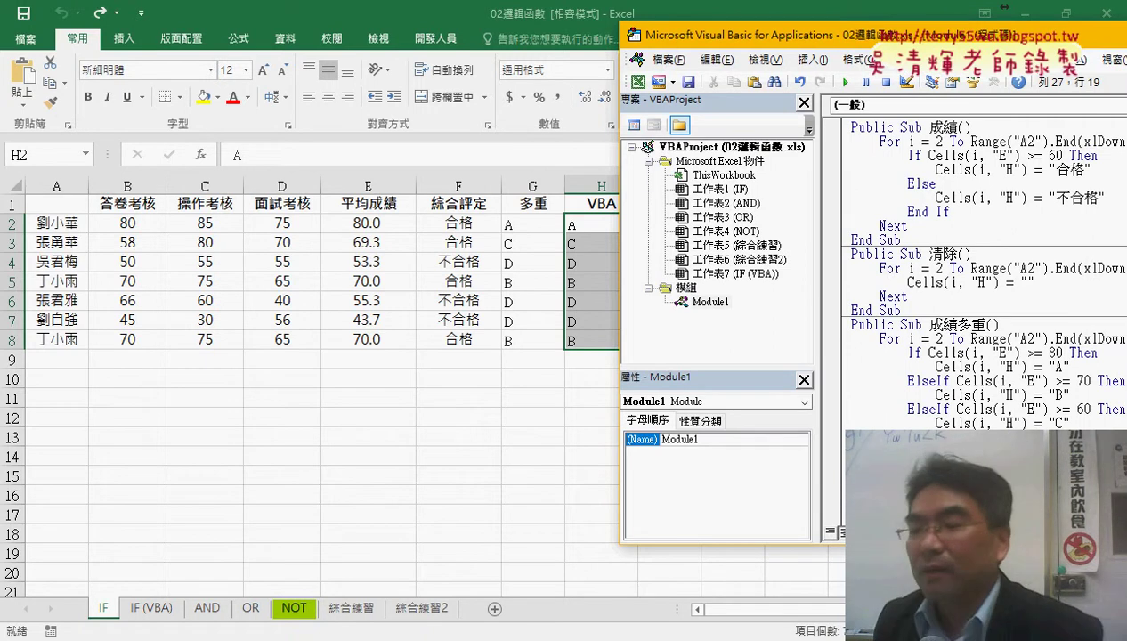
key(Right)
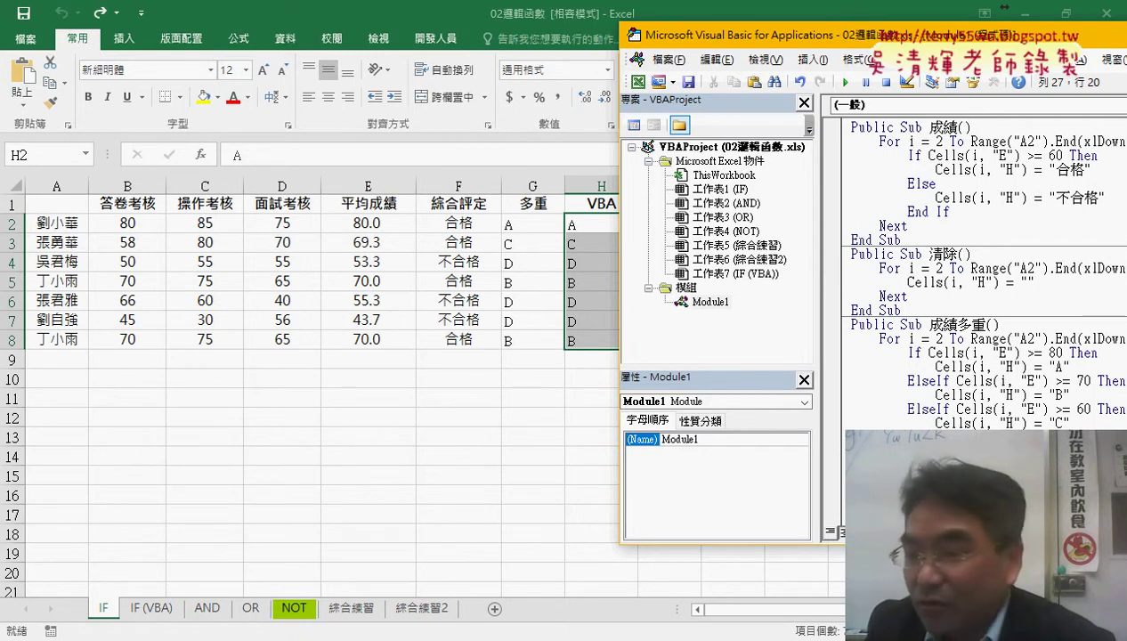
key(Right)
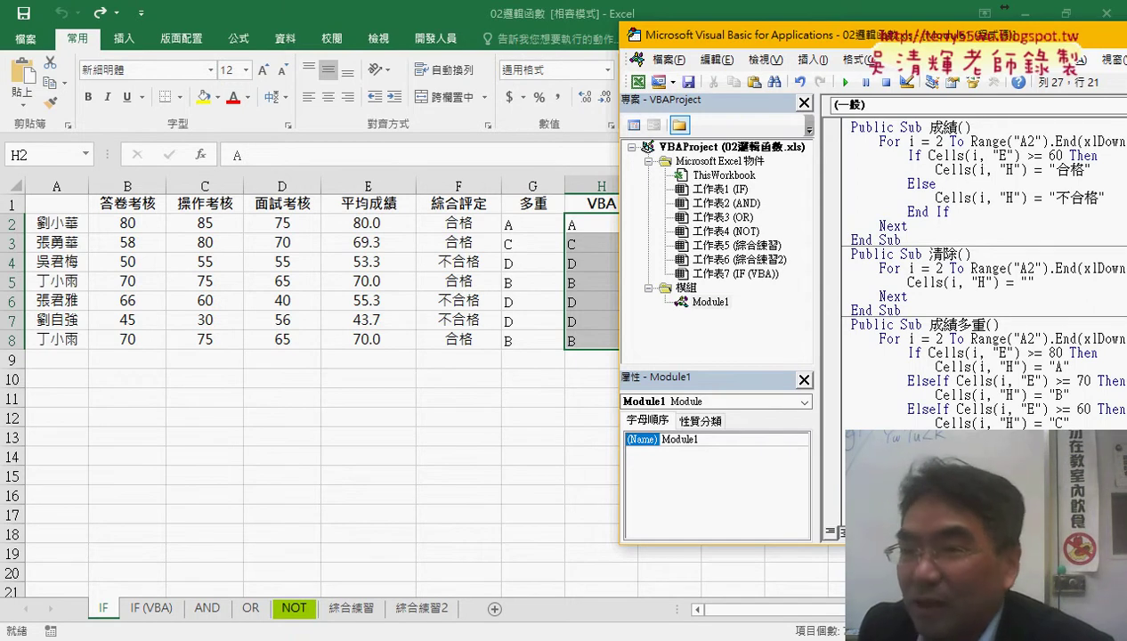
Complete the H2:H8 HorizontalAlignment line with =xlCenter after the grading loop.
drag(907, 37, 604, 41)
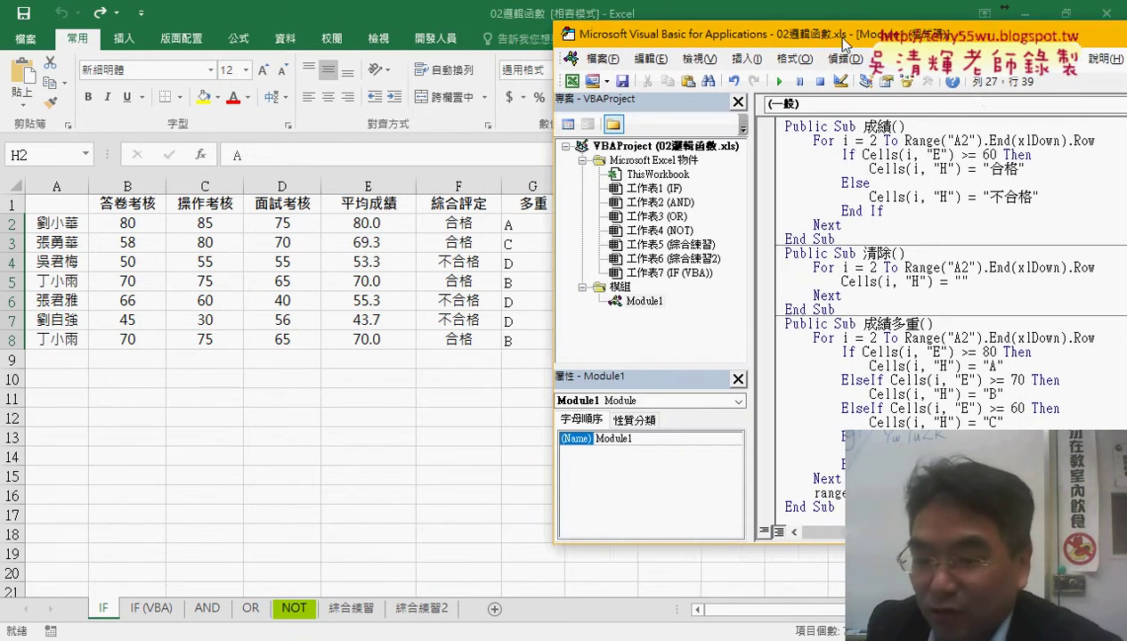
text(=xl)
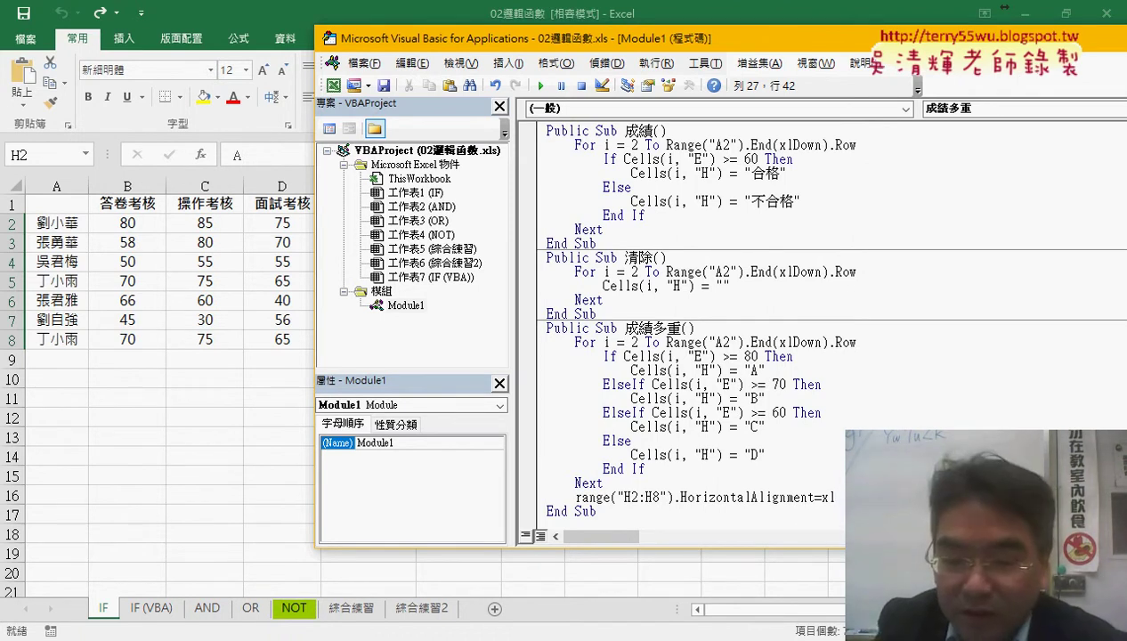
text(ce)
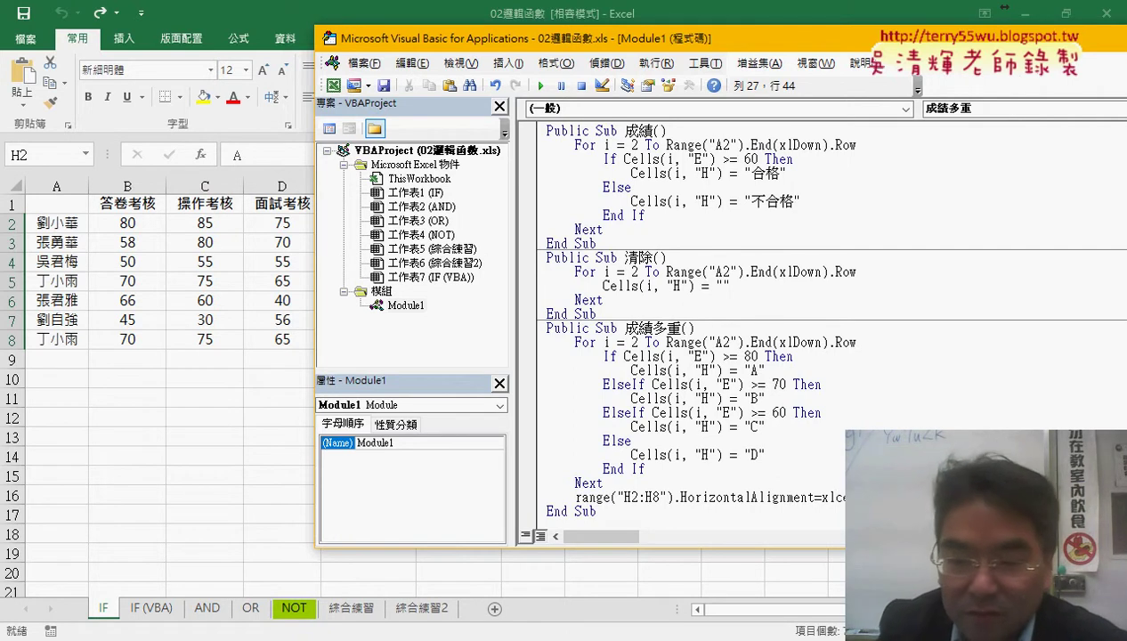
text(nter)
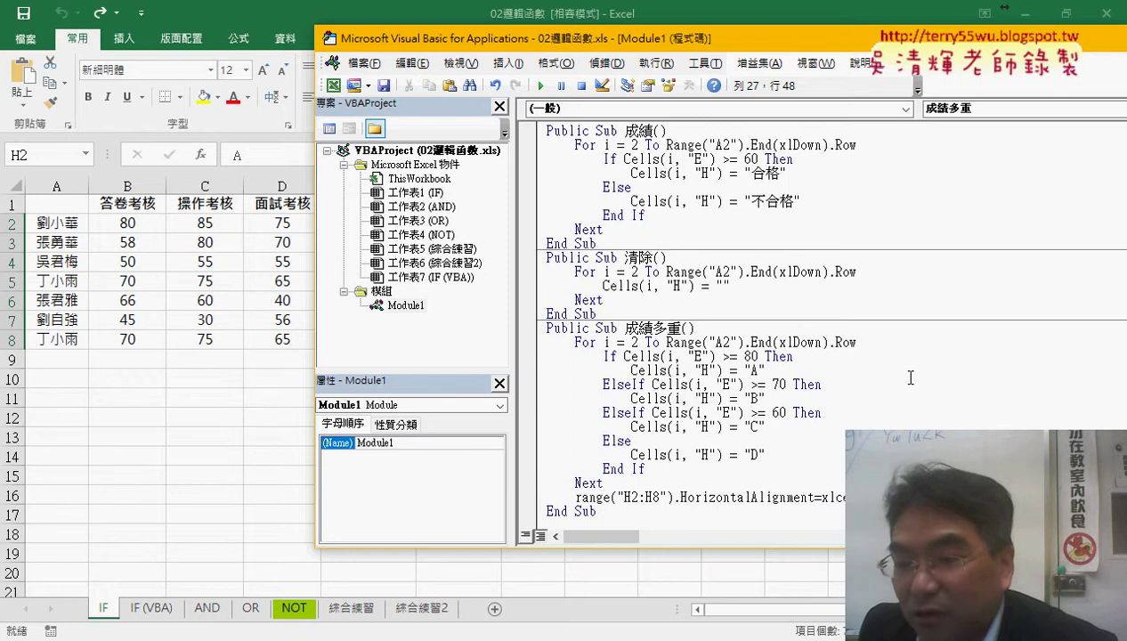
drag(872, 498, 822, 498)
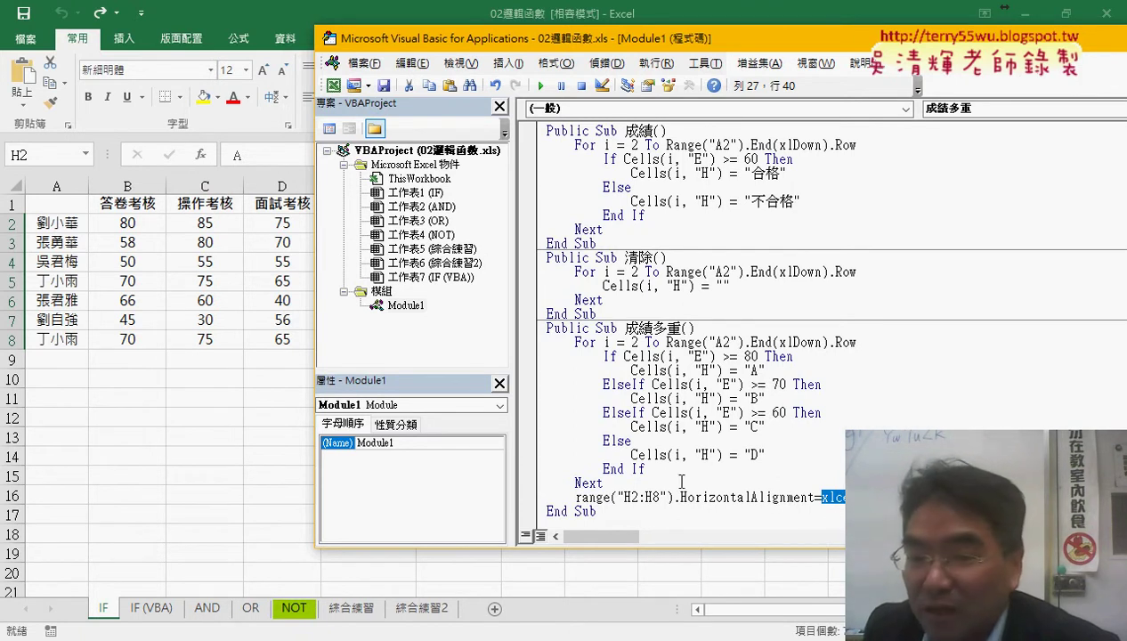
click(619, 481)
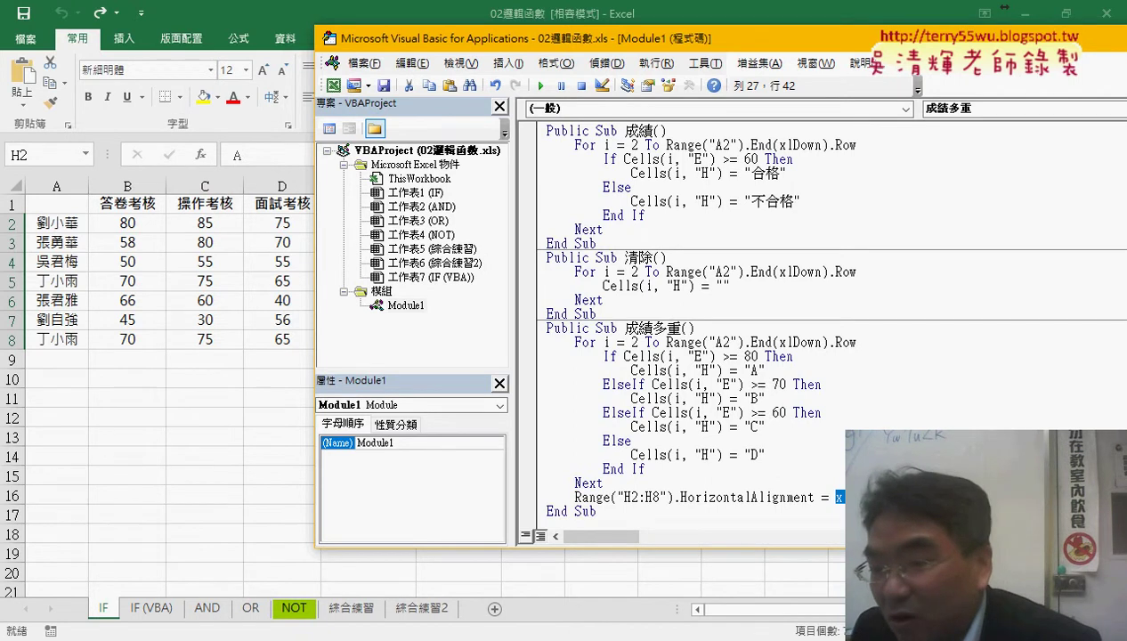
click(855, 497)
double_click(839, 498)
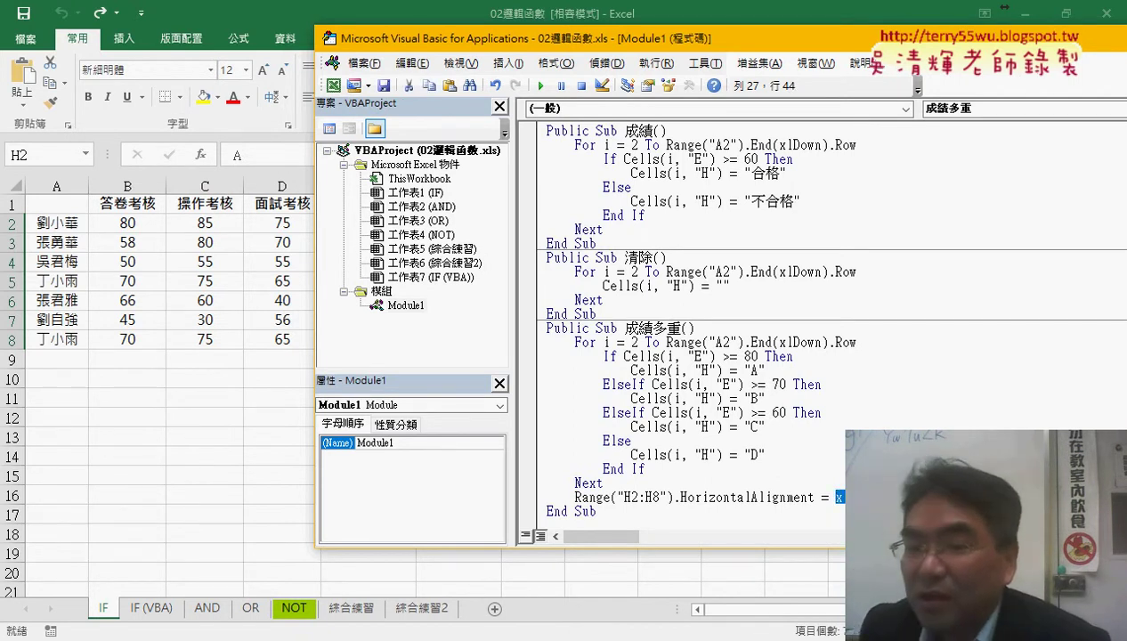
click(878, 497)
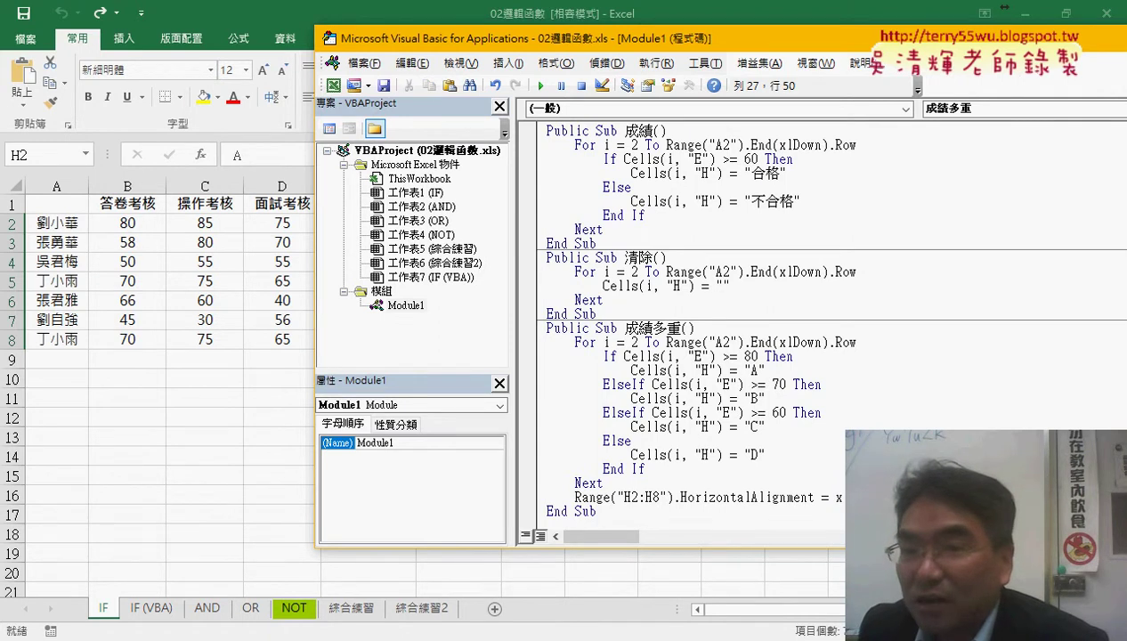
Run the 清除 macro with F5 to empty the grades from H2:H8.
drag(656, 39, 996, 39)
click(972, 278)
key(F5)
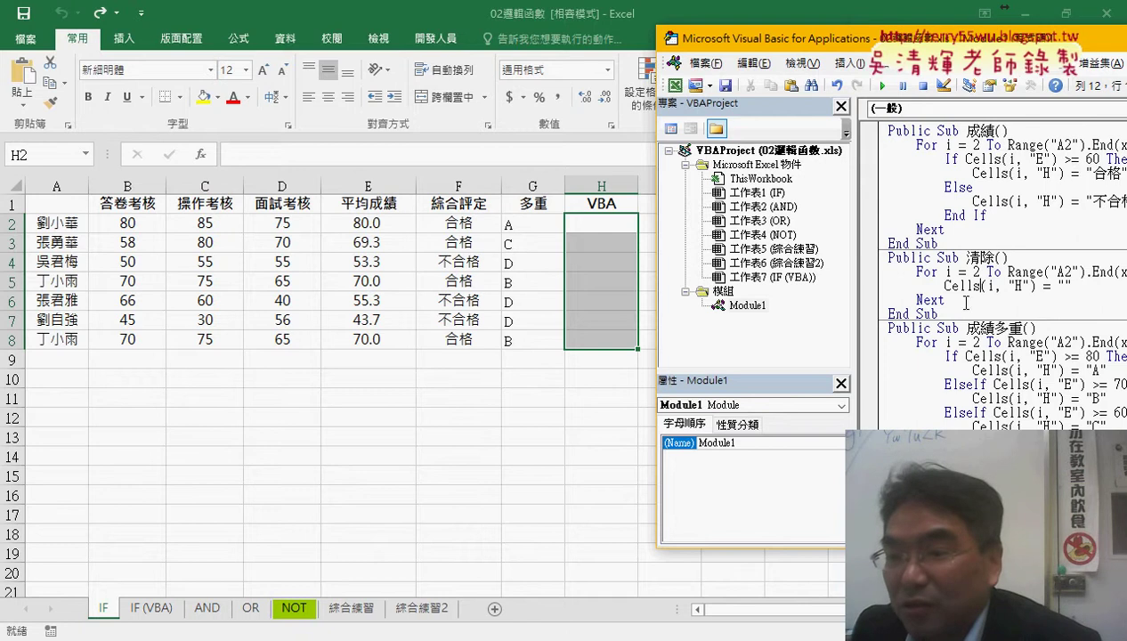
Rerun 成績多重 so H2:H8 refill with centred grades A, C, D, B, D, D, B.
click(884, 85)
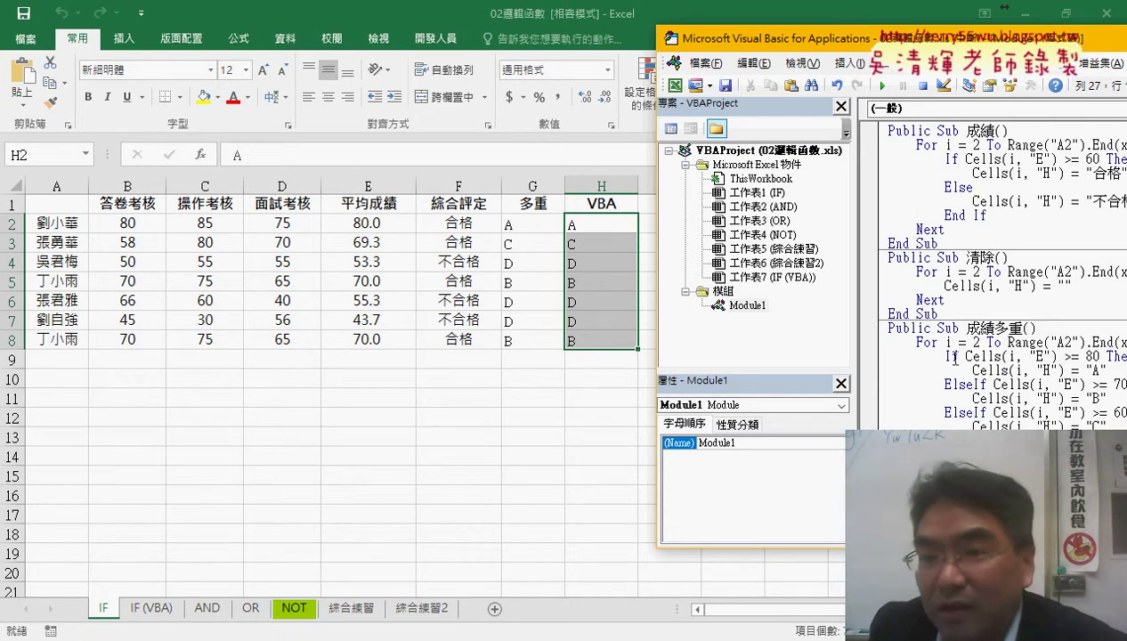
click(884, 89)
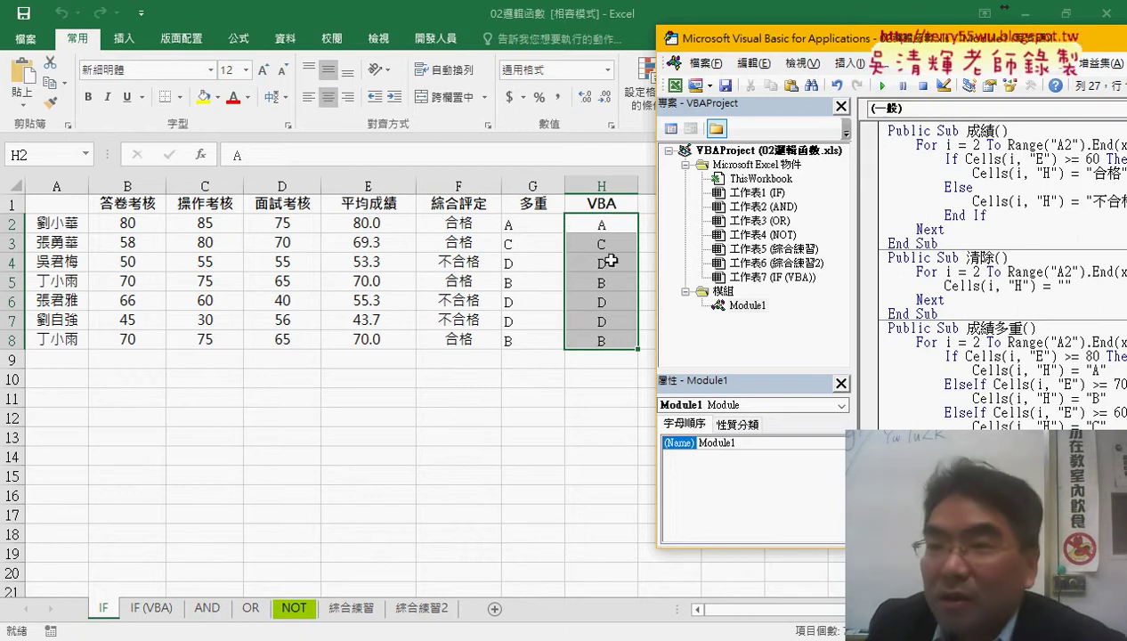
drag(860, 49, 488, 47)
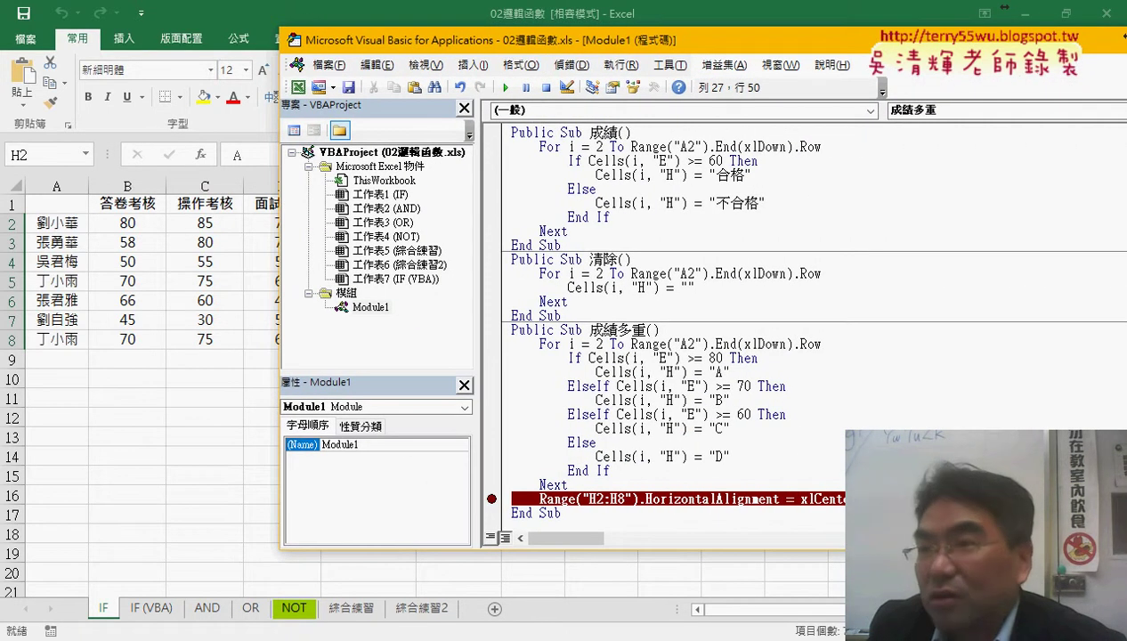
Replace the text after Range("H2:H8") with .HorizontalAlignment chosen from the suggestion list.
drag(837, 500, 800, 499)
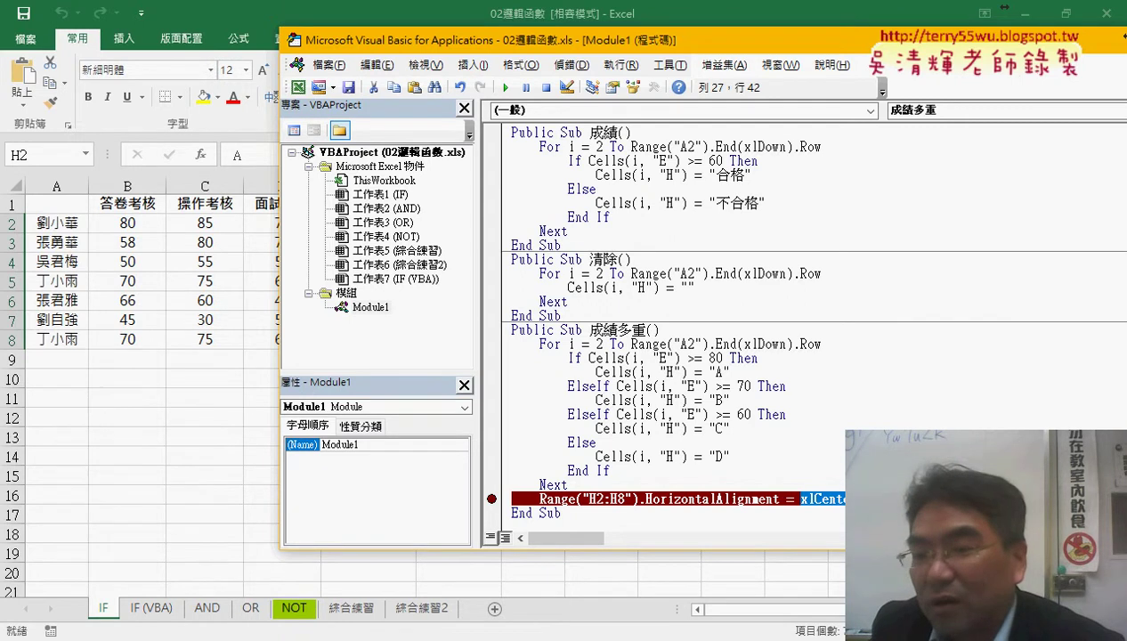
drag(813, 500, 844, 500)
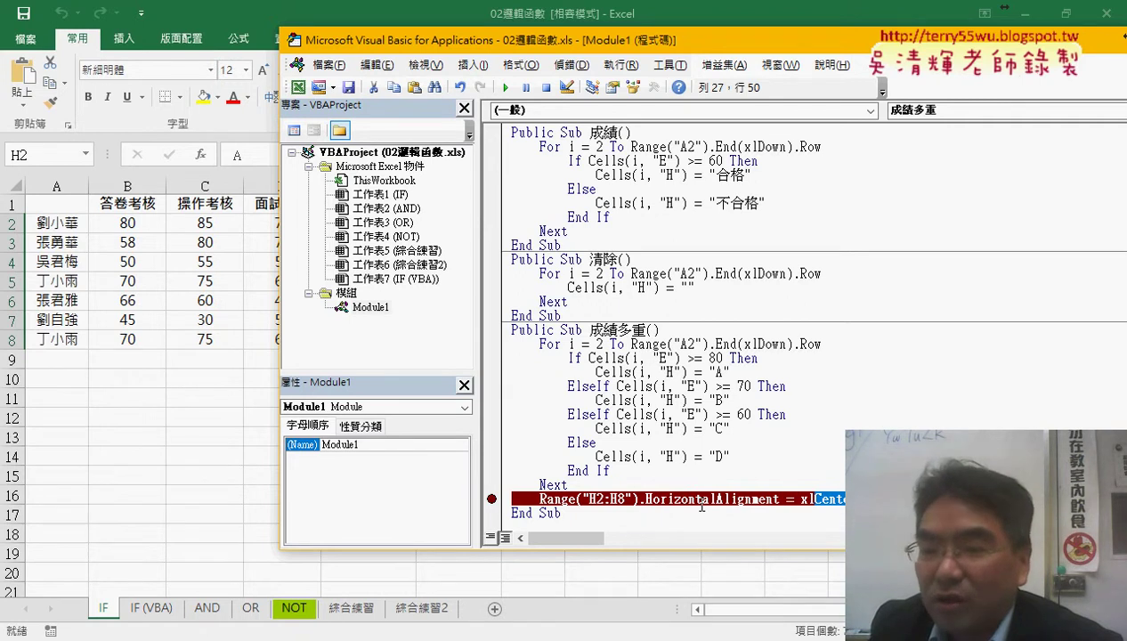
drag(838, 501, 641, 501)
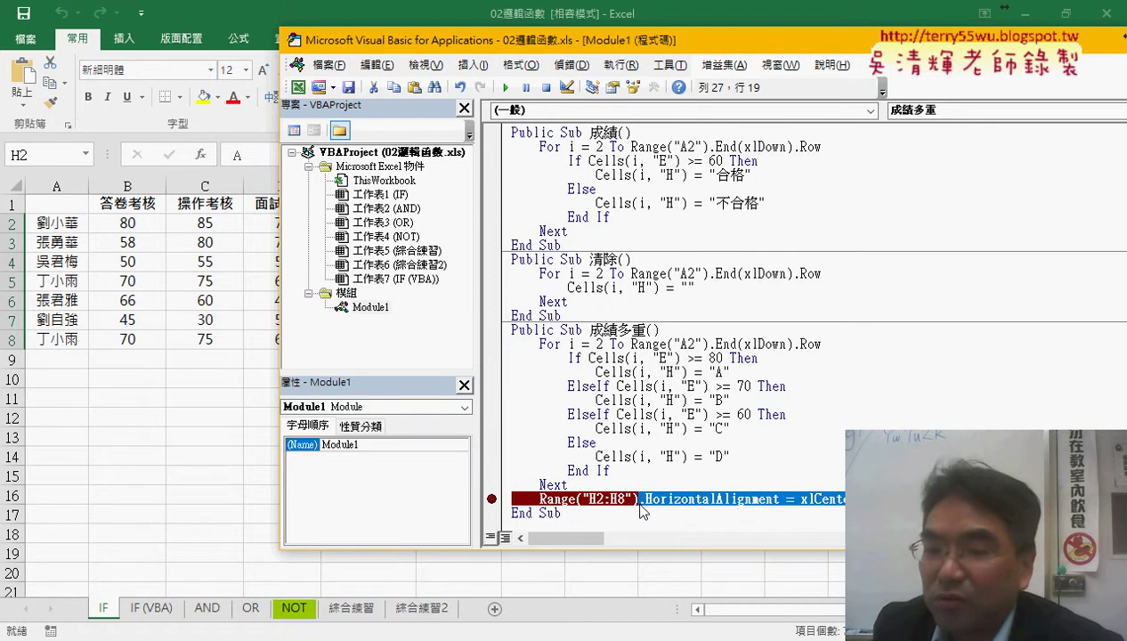
text(.)
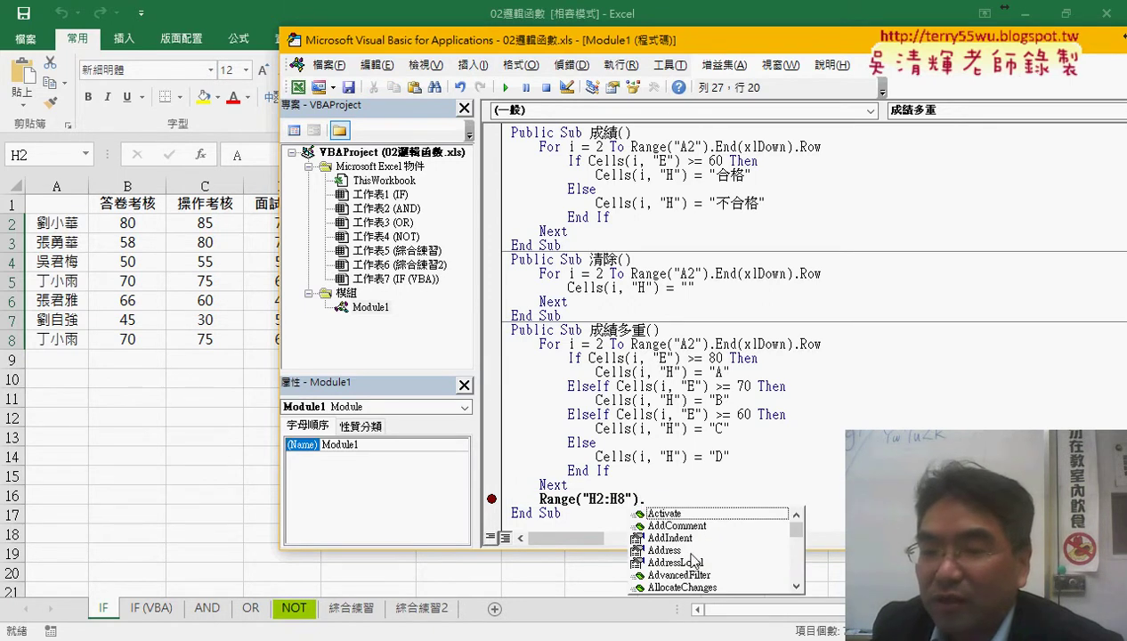
mouse_move(797, 531)
mouse_down()
mouse_move(814, 588)
mouse_move(811, 516)
mouse_up()
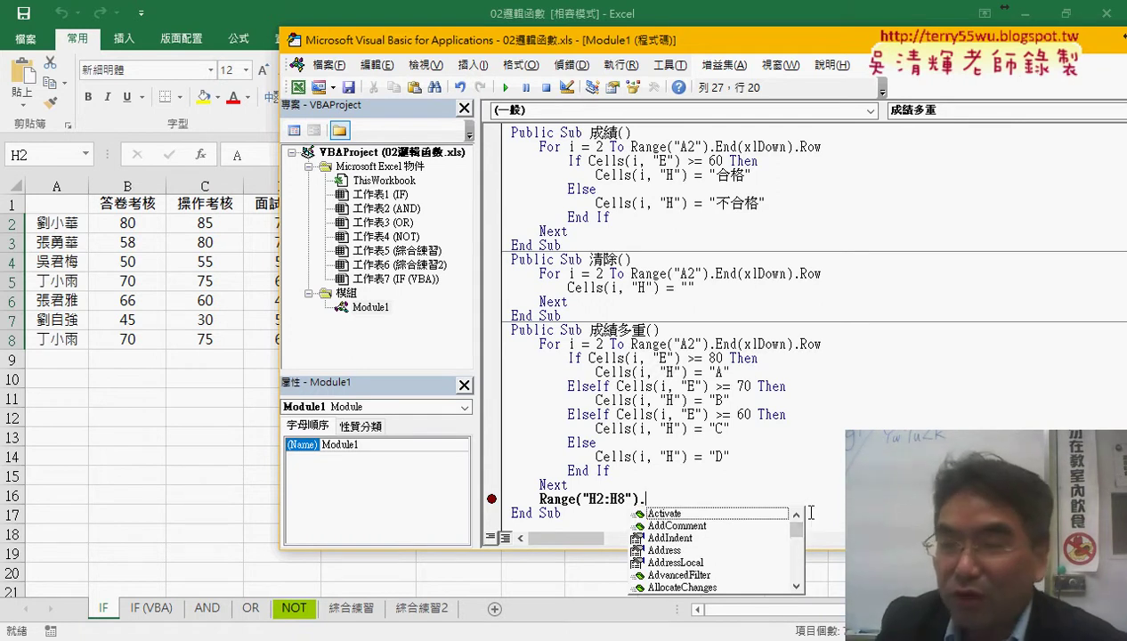
text(h)
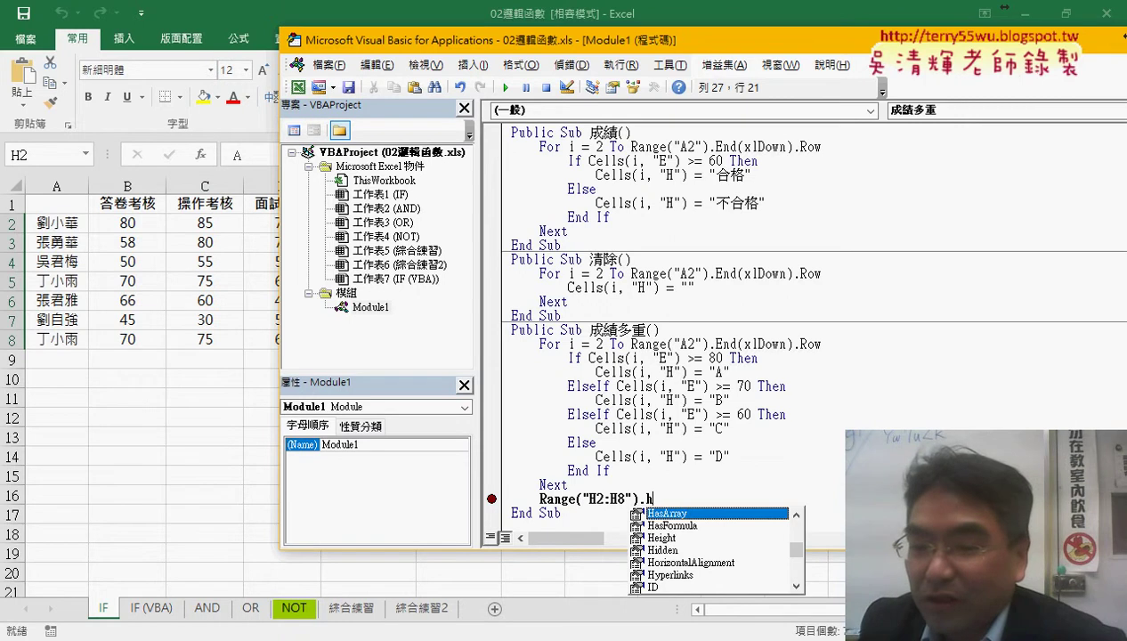
click(688, 563)
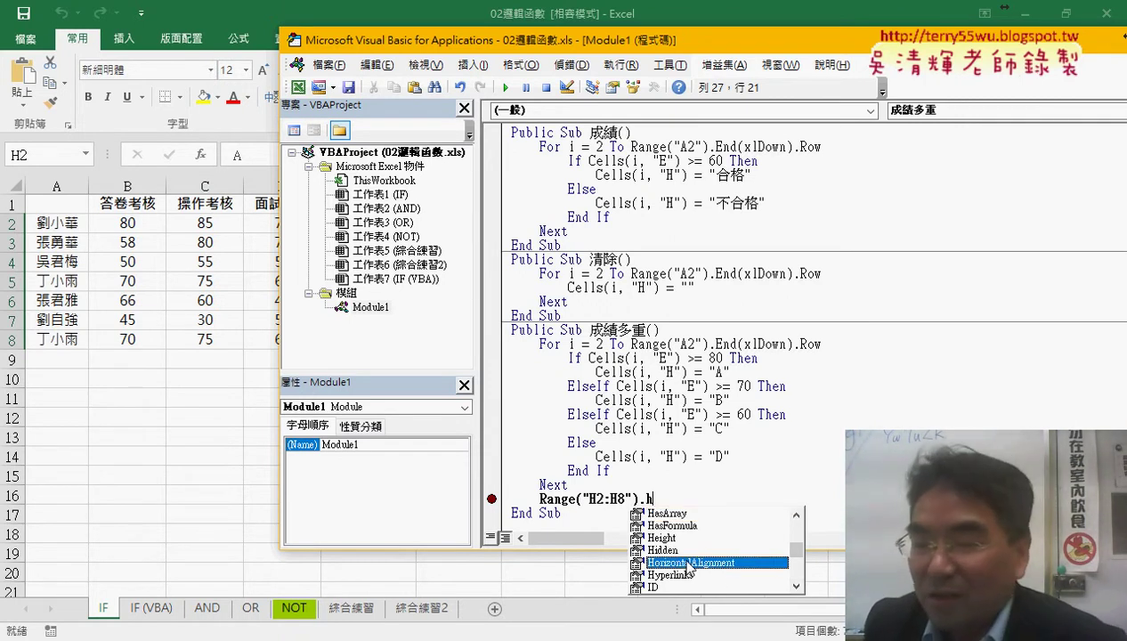
key(BackSpace)
key(BackSpace)
text(.)
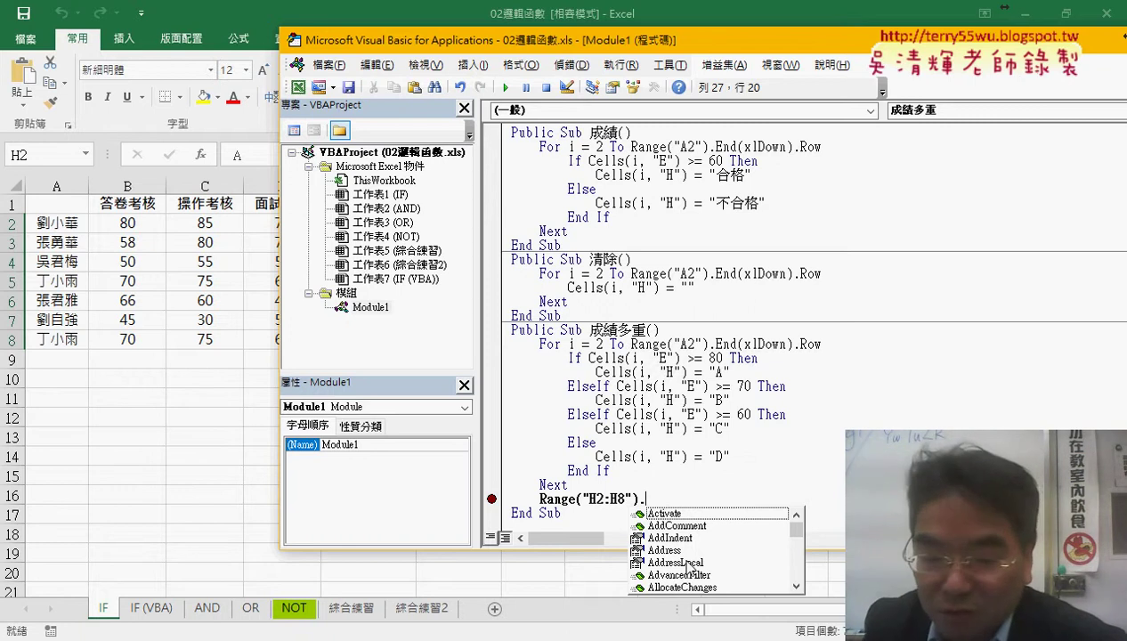
text(h)
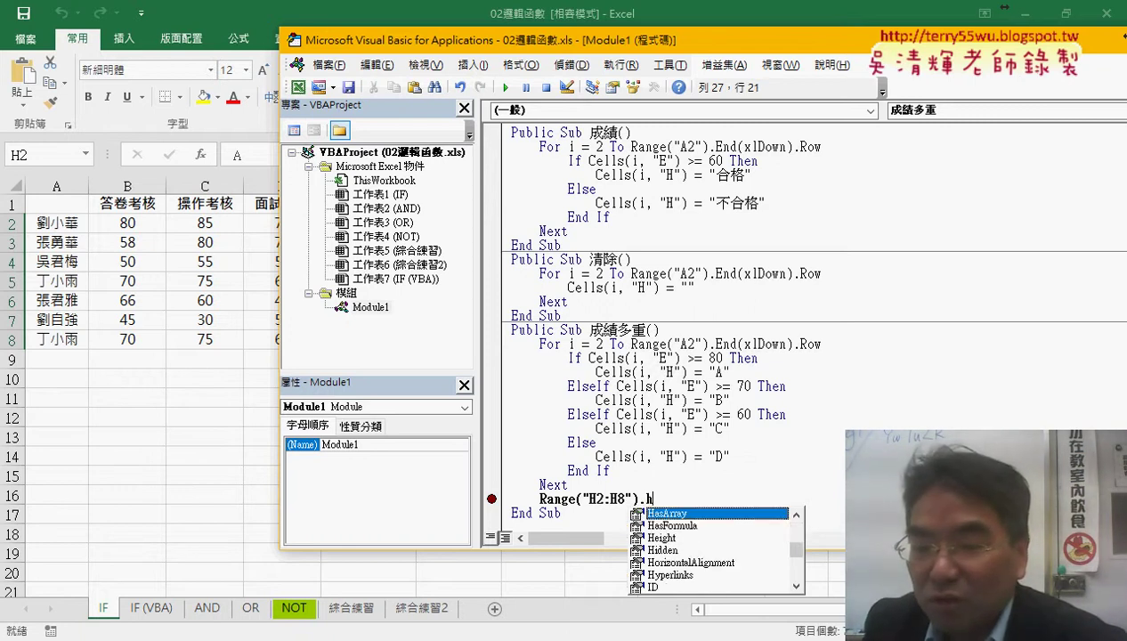
key(Down)
key(Down)
key(Down)
key(Down)
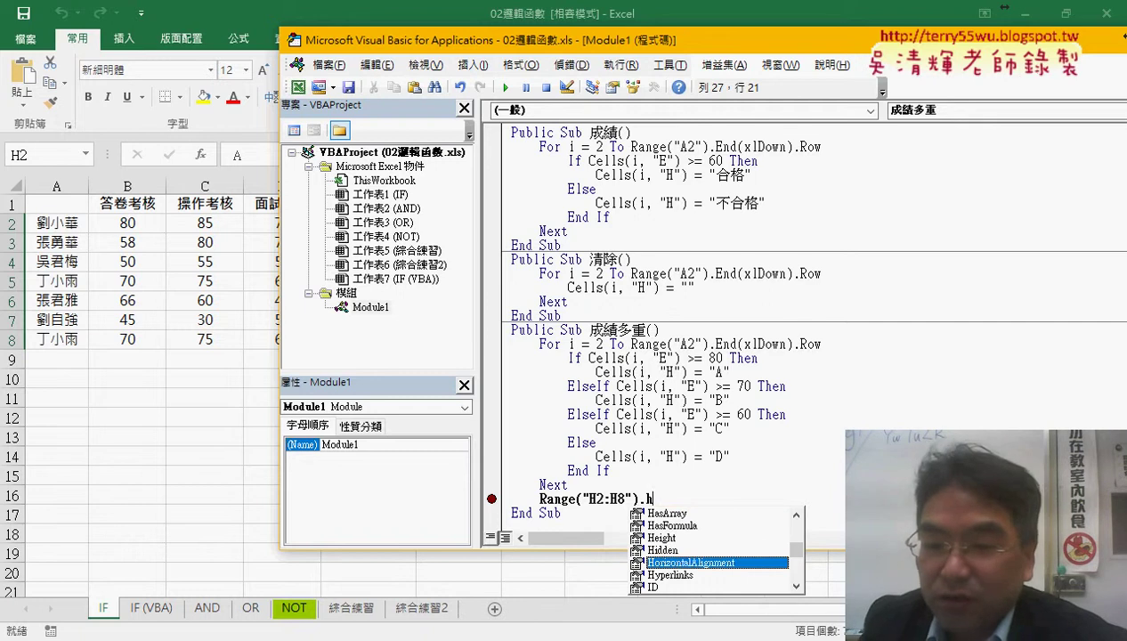
key(Return)
Finish the line with = xlCenter, remove its breakpoint, and add a blank line before End Sub.
click(818, 505)
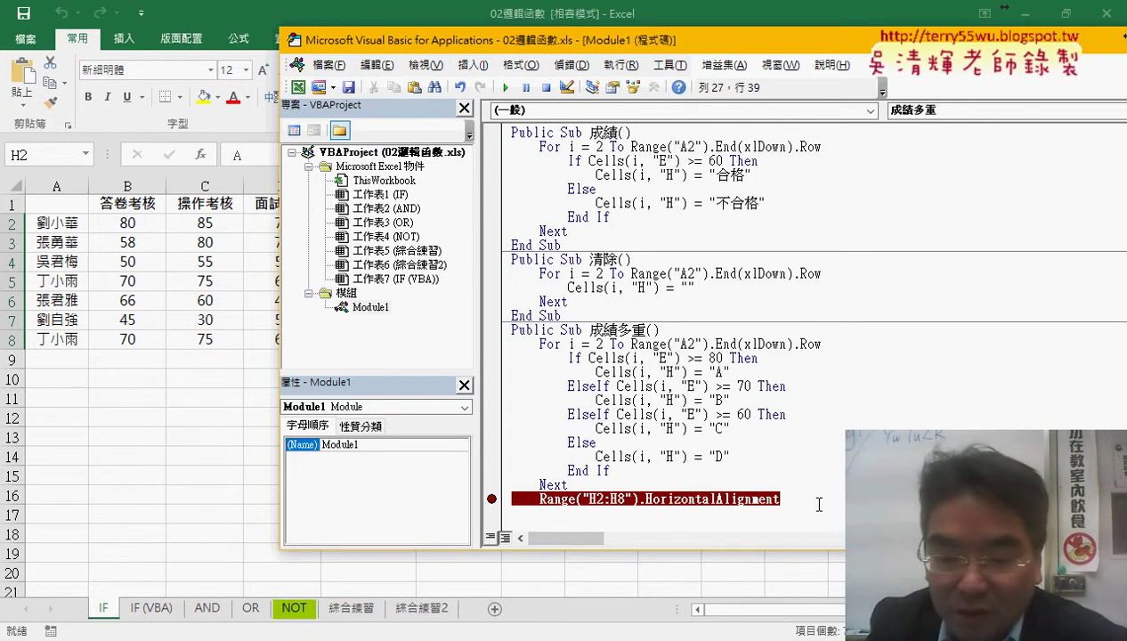
text(=xlce)
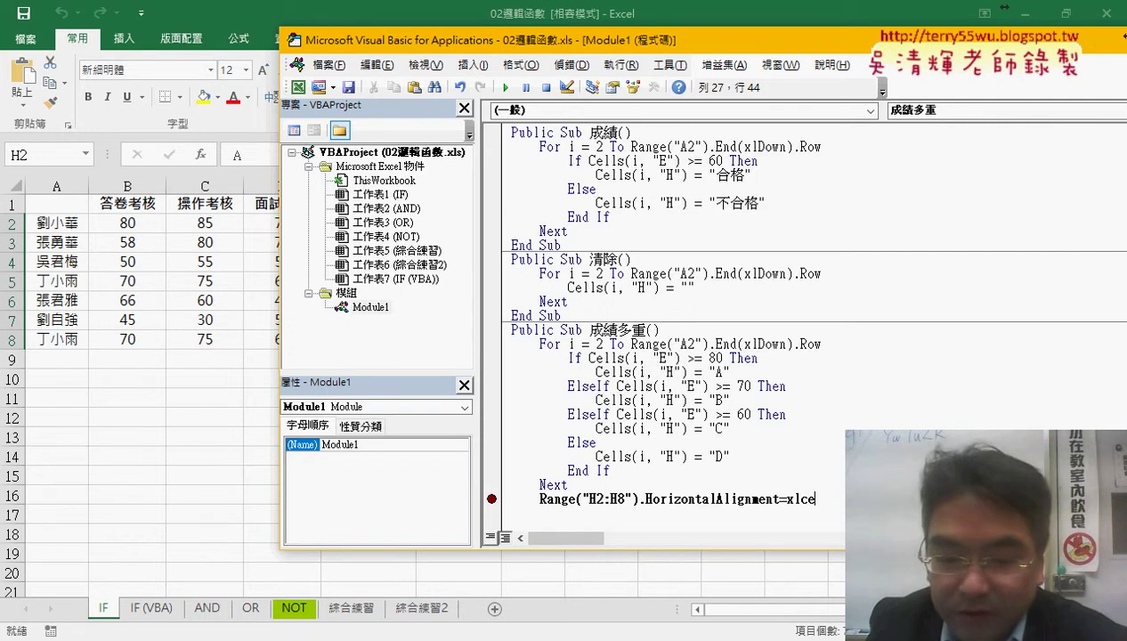
text(nt)
text(er)
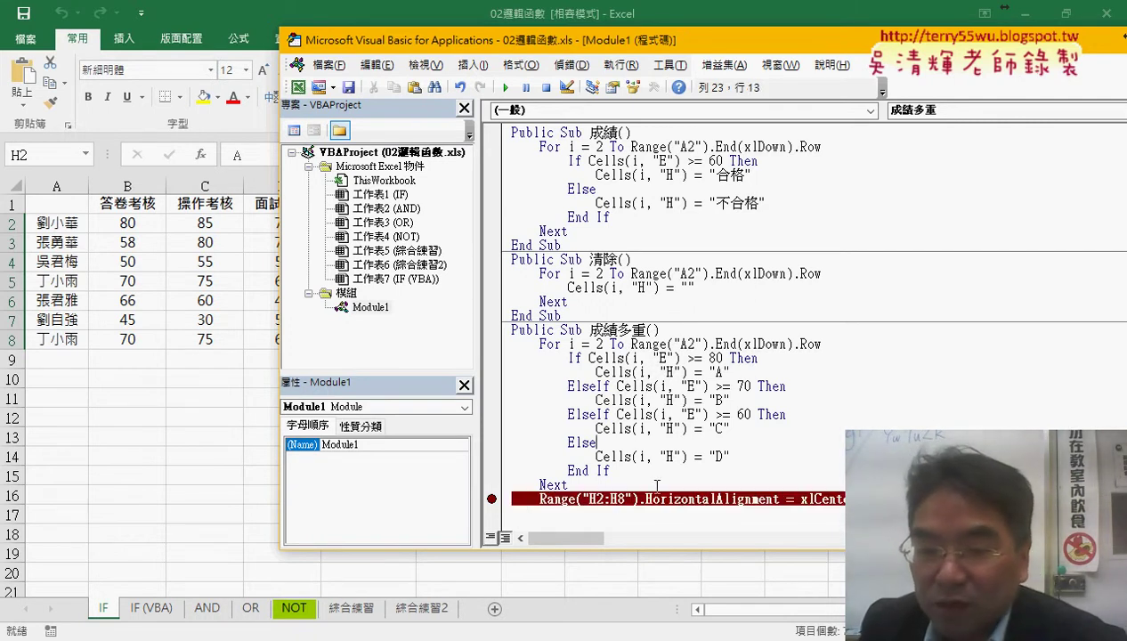
click(491, 498)
key(Up)
click(735, 510)
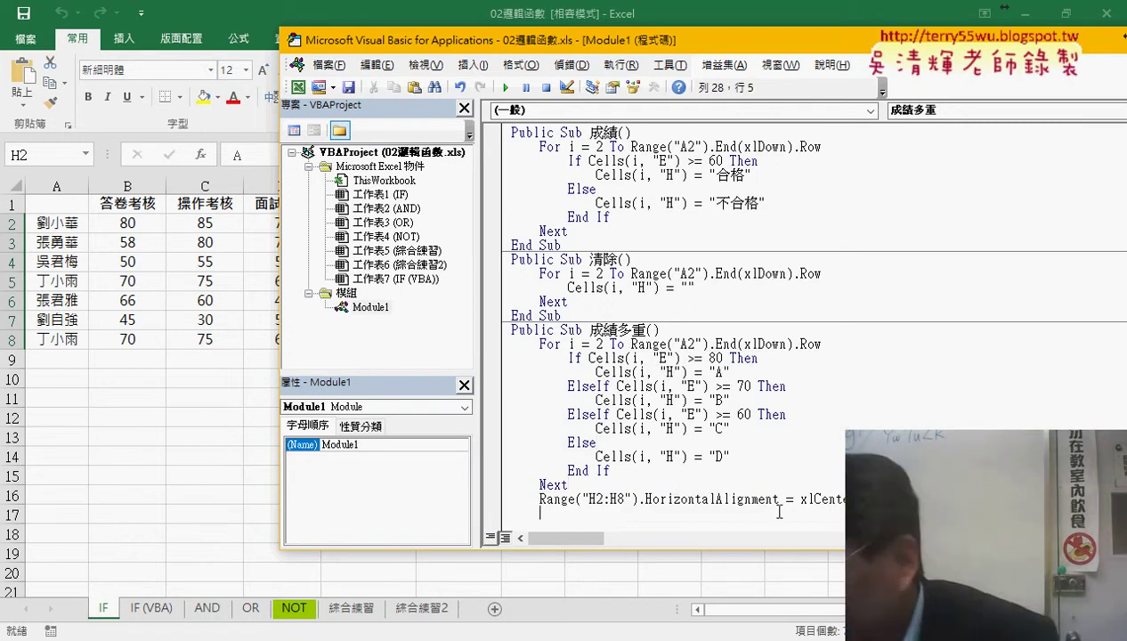
scroll(757, 511, down, 1)
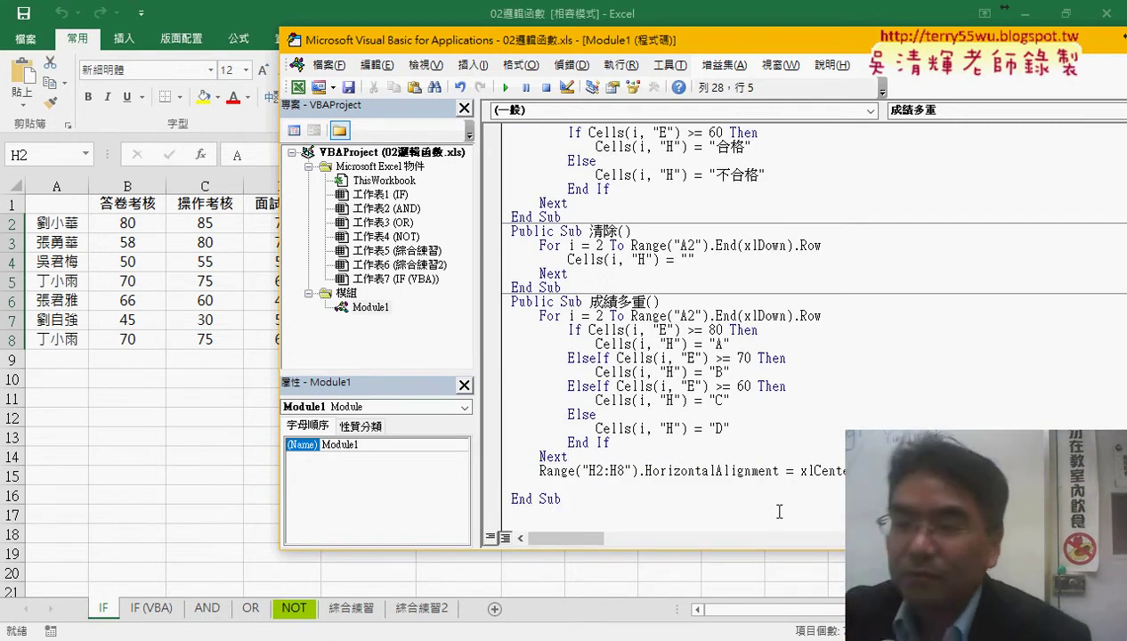